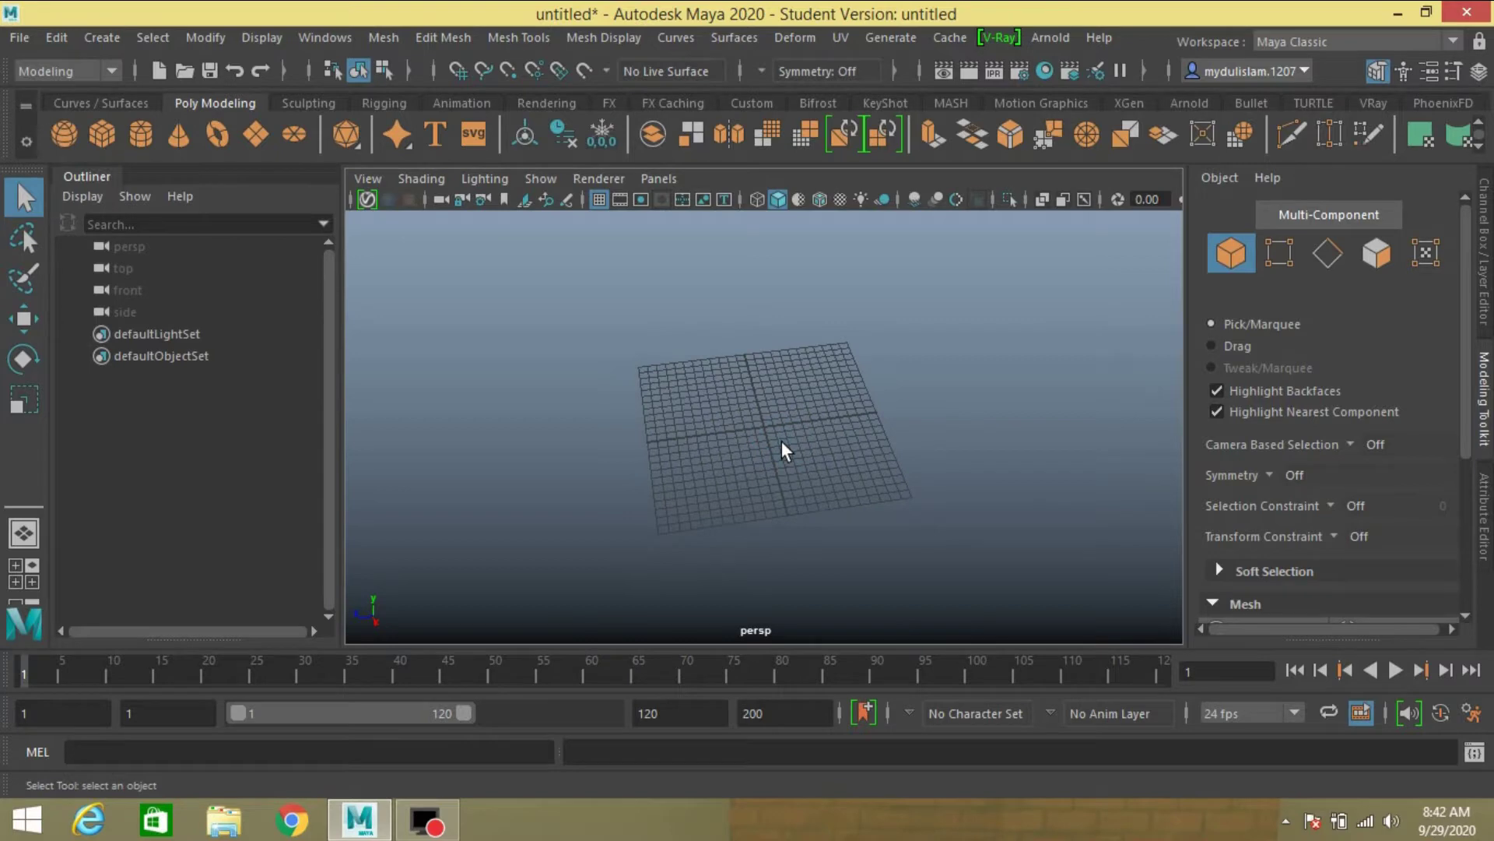
- Browse the deformer list without choosing one, then orbit around the empty grid
{"action": "left_click", "coordinate": [794, 38]}
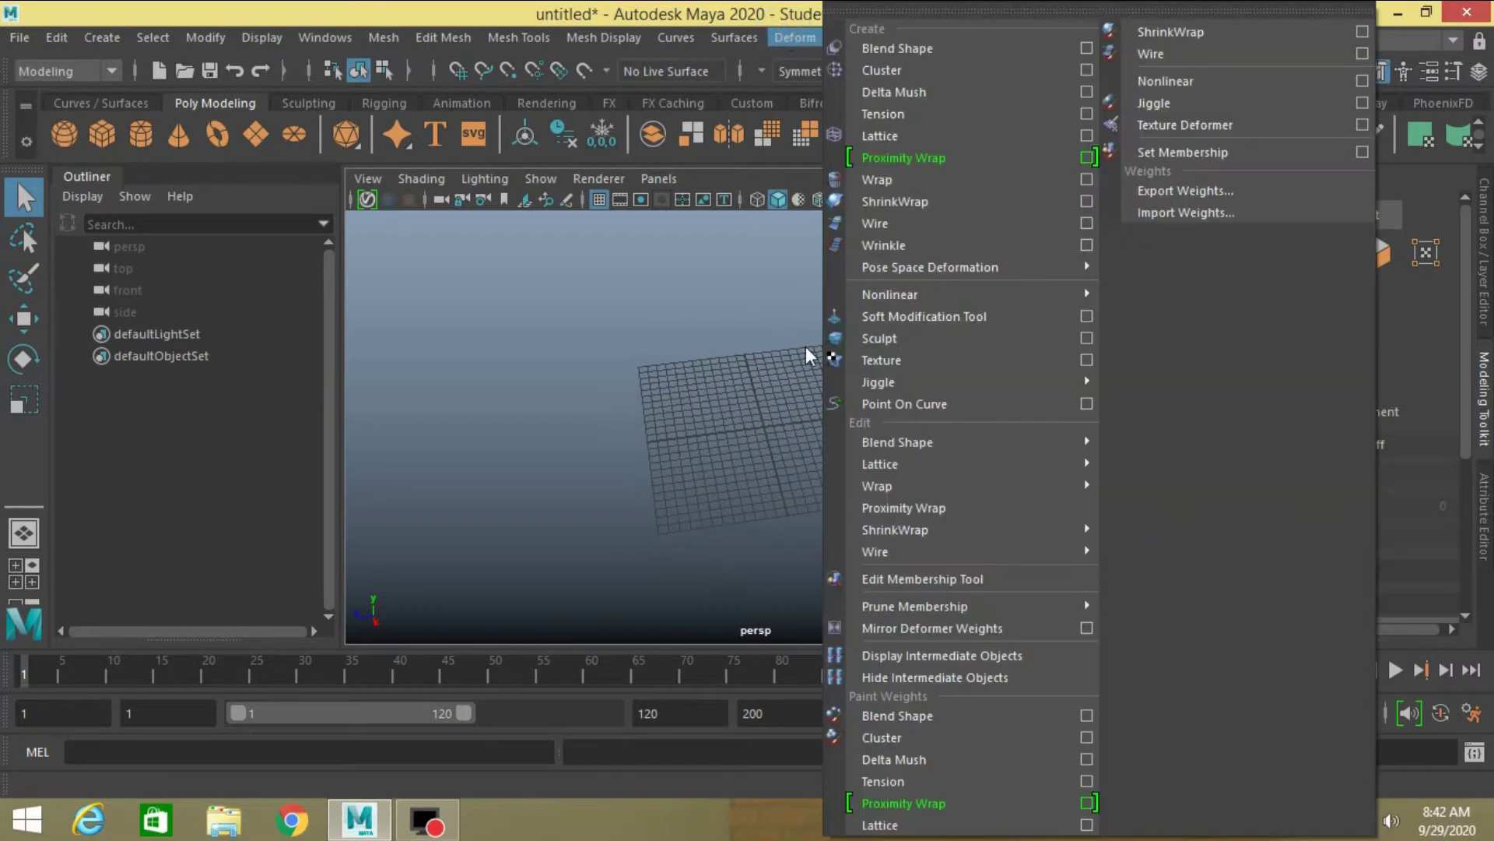
{"action": "mouse_move", "coordinate": [927, 473]}
{"action": "mouse_move", "coordinate": [944, 386]}
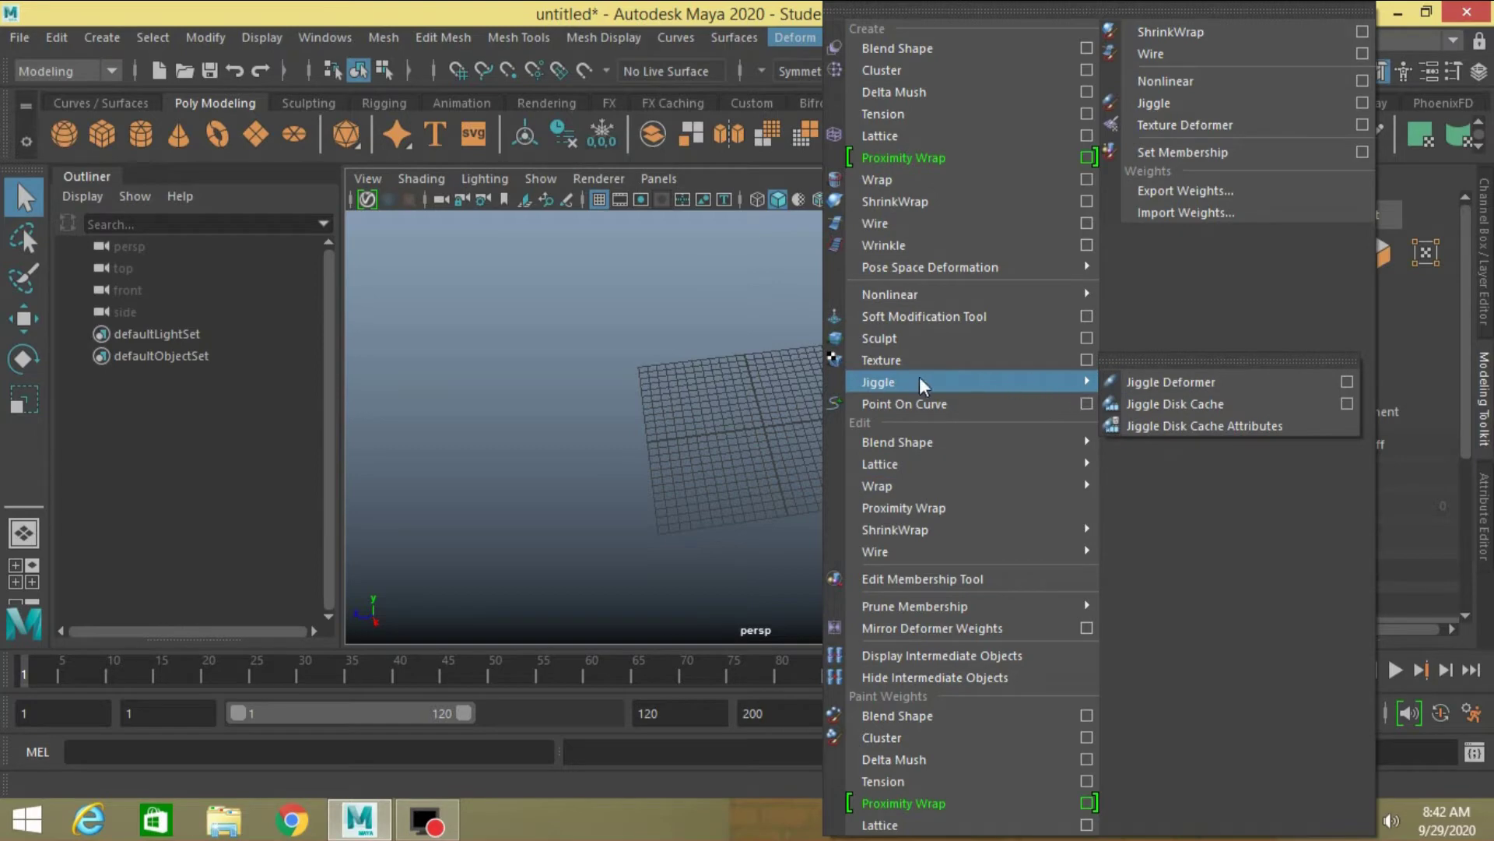
{"action": "left_click", "coordinate": [646, 16]}
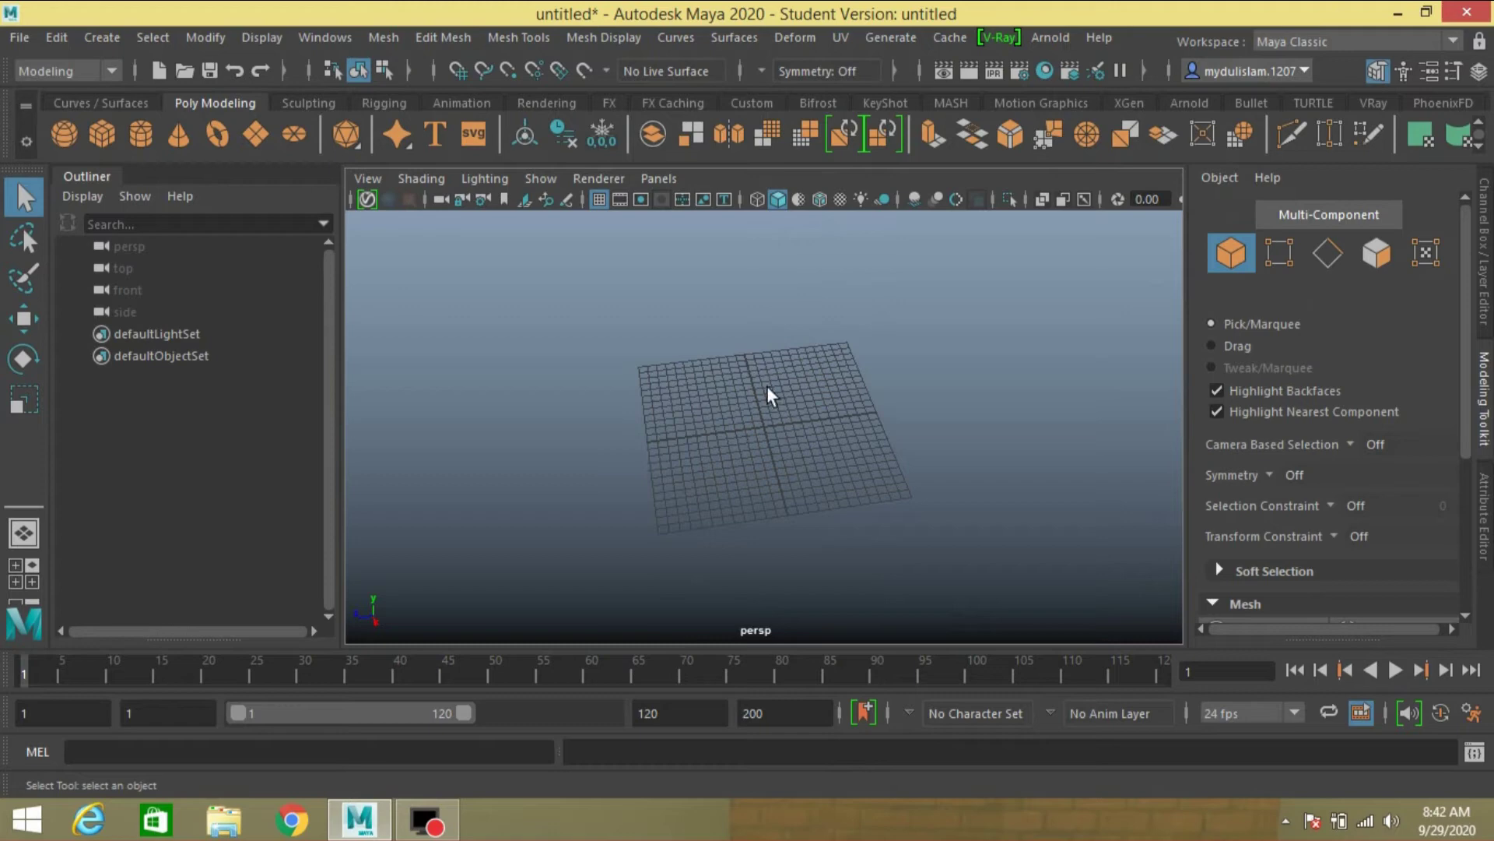
{"action": "left_click_drag", "start_coordinate": [740, 441], "coordinate": [840, 394], "text": "alt"}
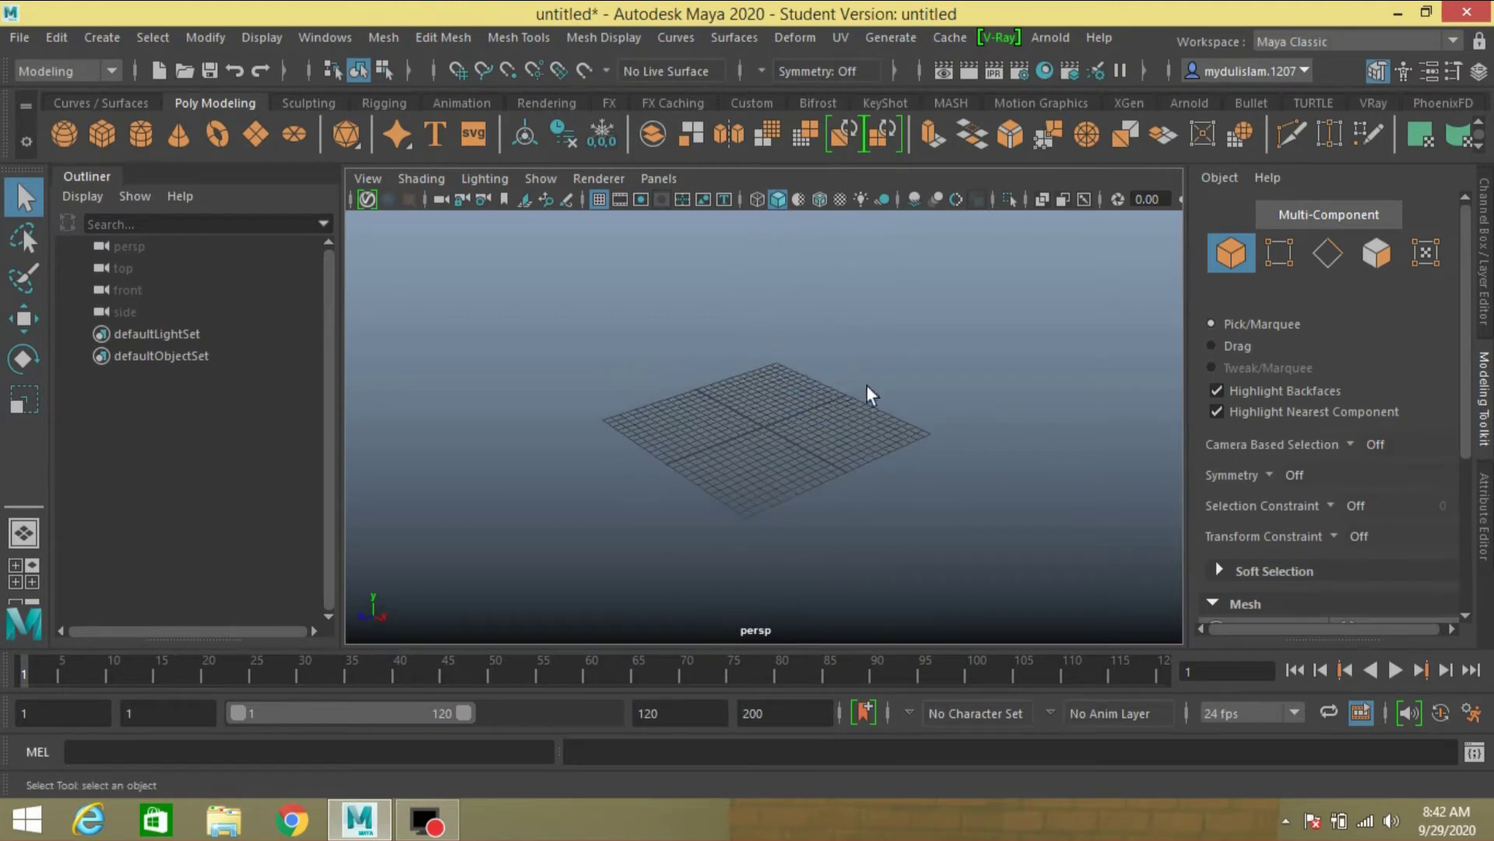
- Create a polygon cylinder with radius 3.1 and 8 height subdivisions
{"action": "left_click", "coordinate": [140, 136]}
{"action": "key", "text": "f"}
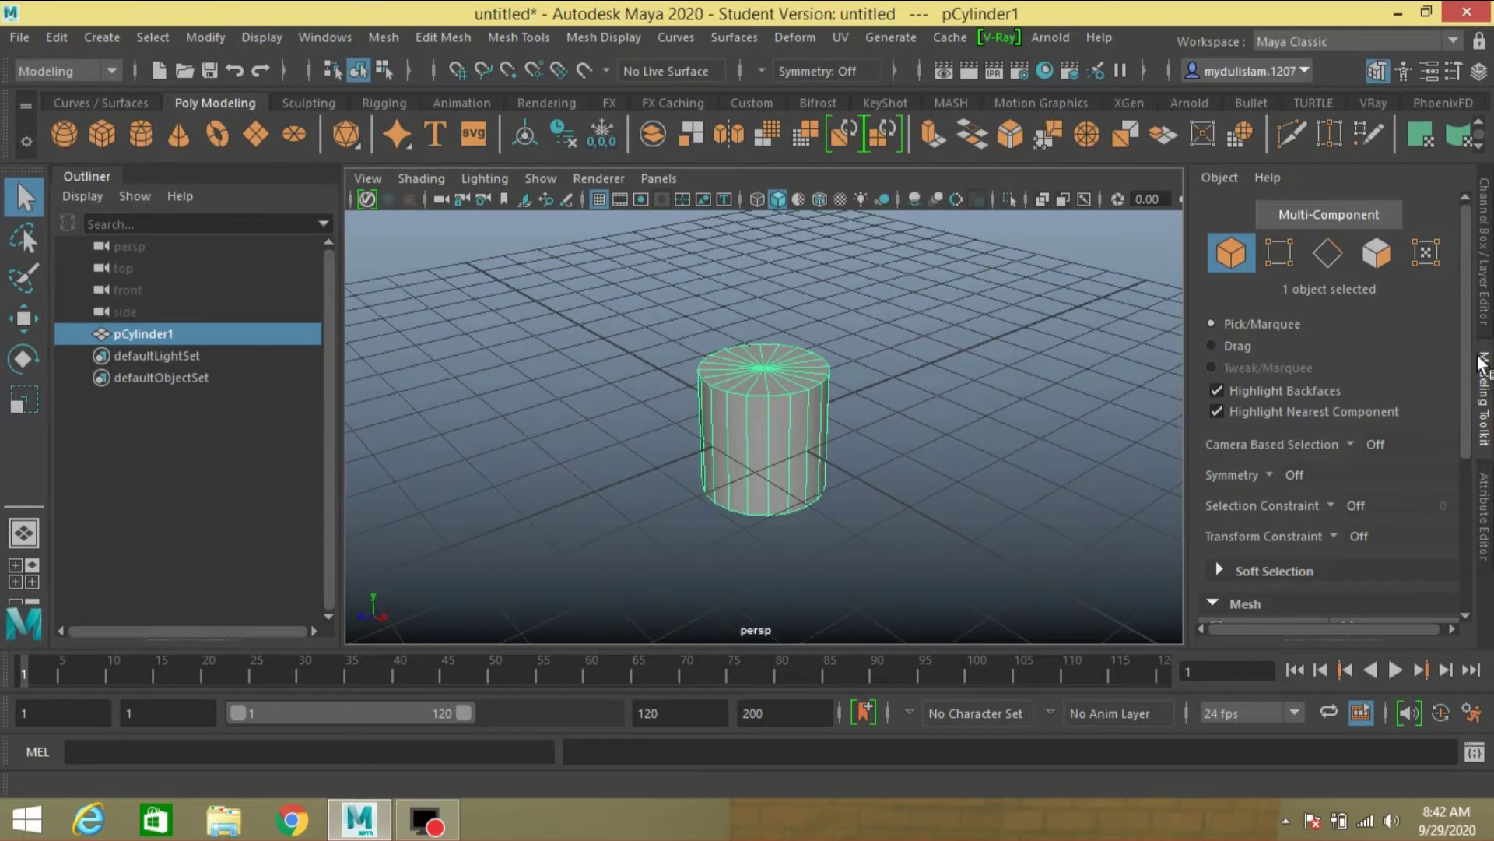
{"action": "left_click", "coordinate": [1480, 362]}
{"action": "scroll", "coordinate": [1212, 451], "scroll_direction": "down", "scroll_amount": 3}
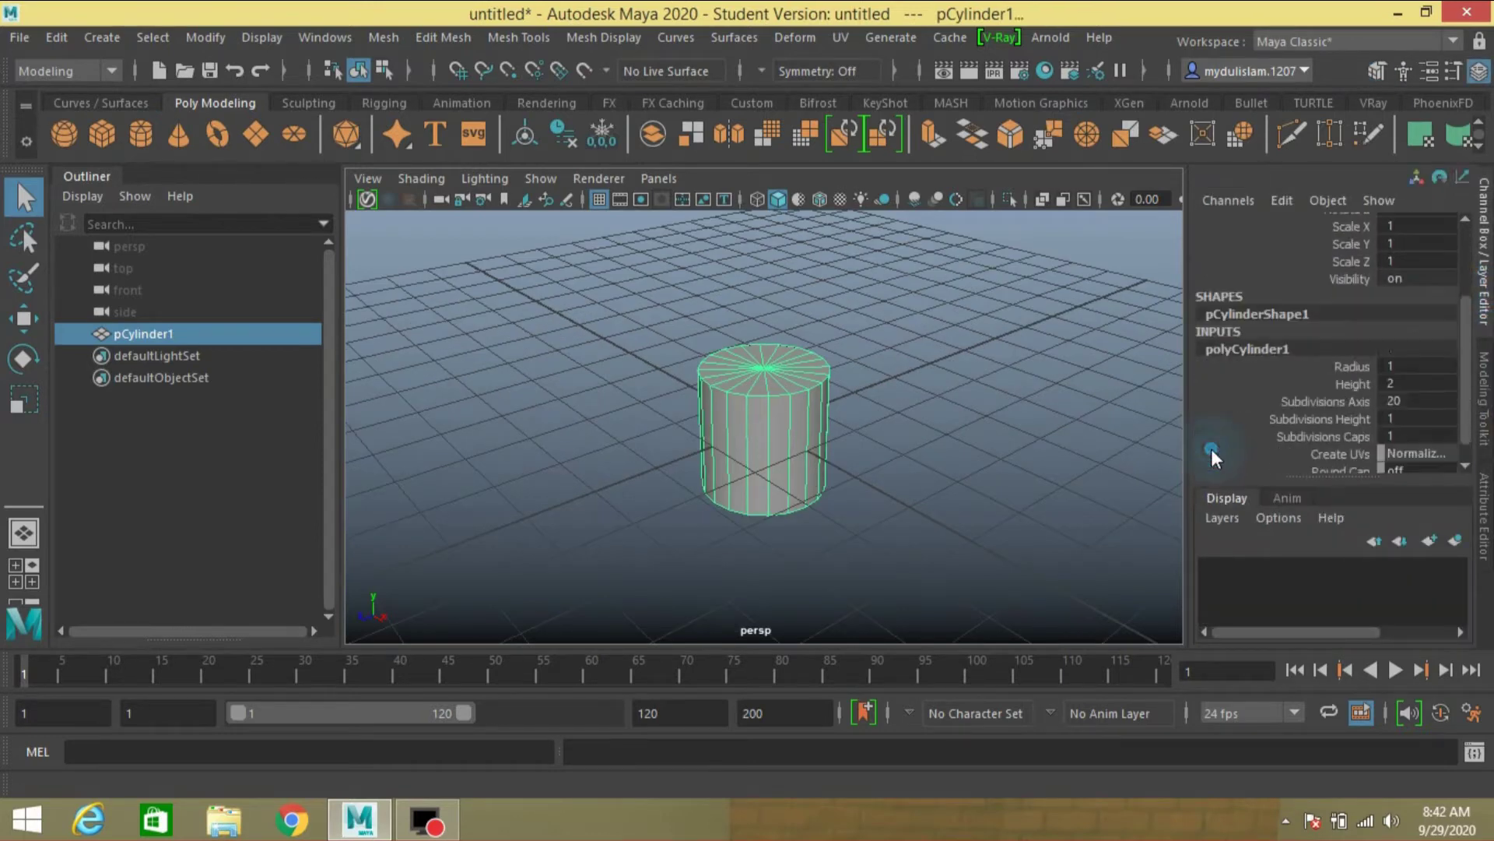
{"action": "scroll", "coordinate": [1211, 448], "scroll_direction": "down", "scroll_amount": 1}
{"action": "left_click", "coordinate": [1351, 342]}
{"action": "middle_click_drag", "start_coordinate": [1106, 331], "coordinate": [1135, 327]}
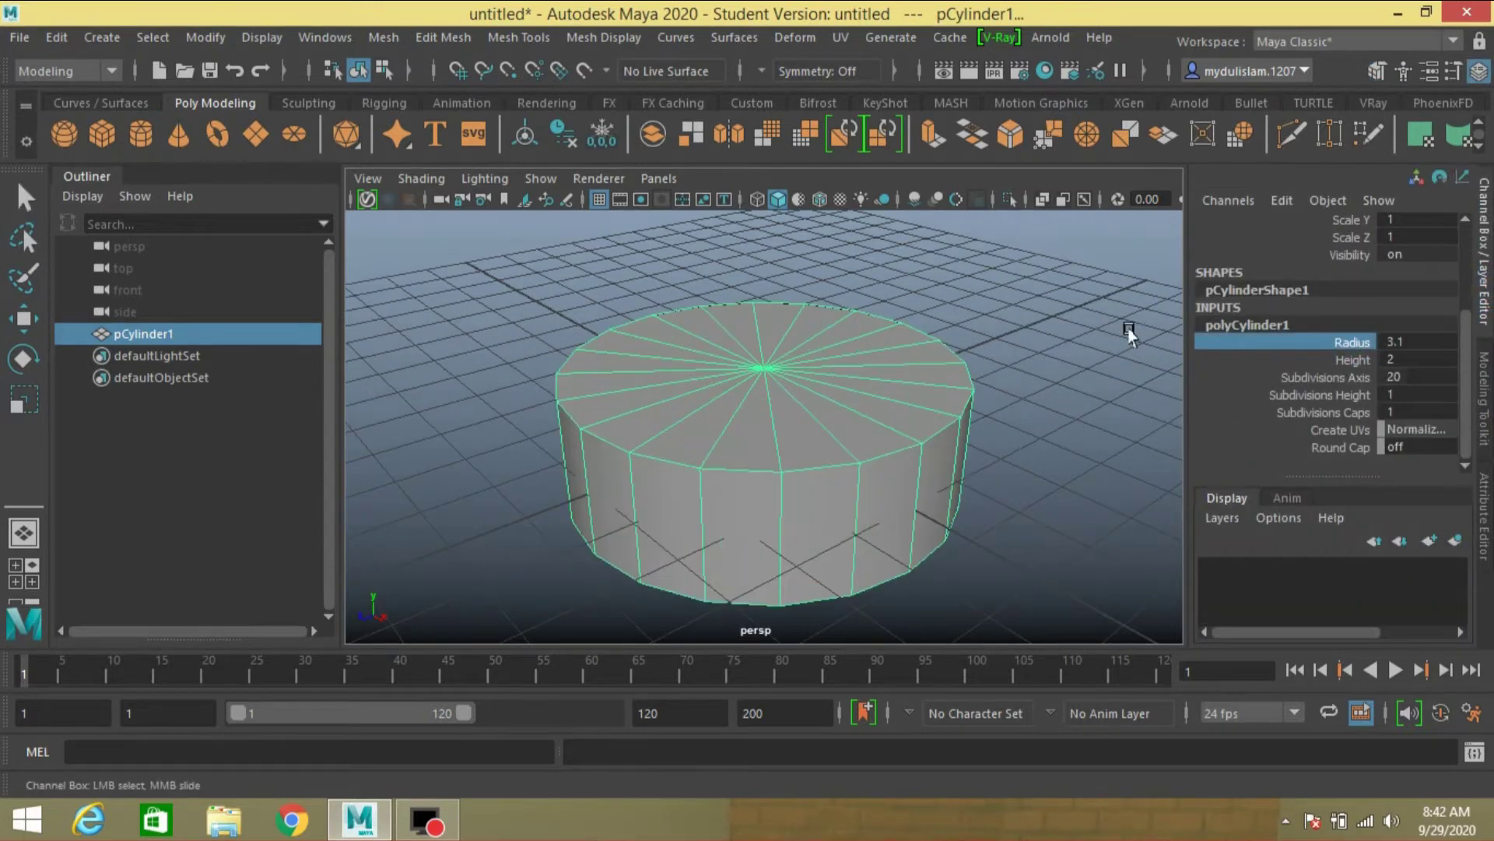
{"action": "left_click", "coordinate": [1292, 394]}
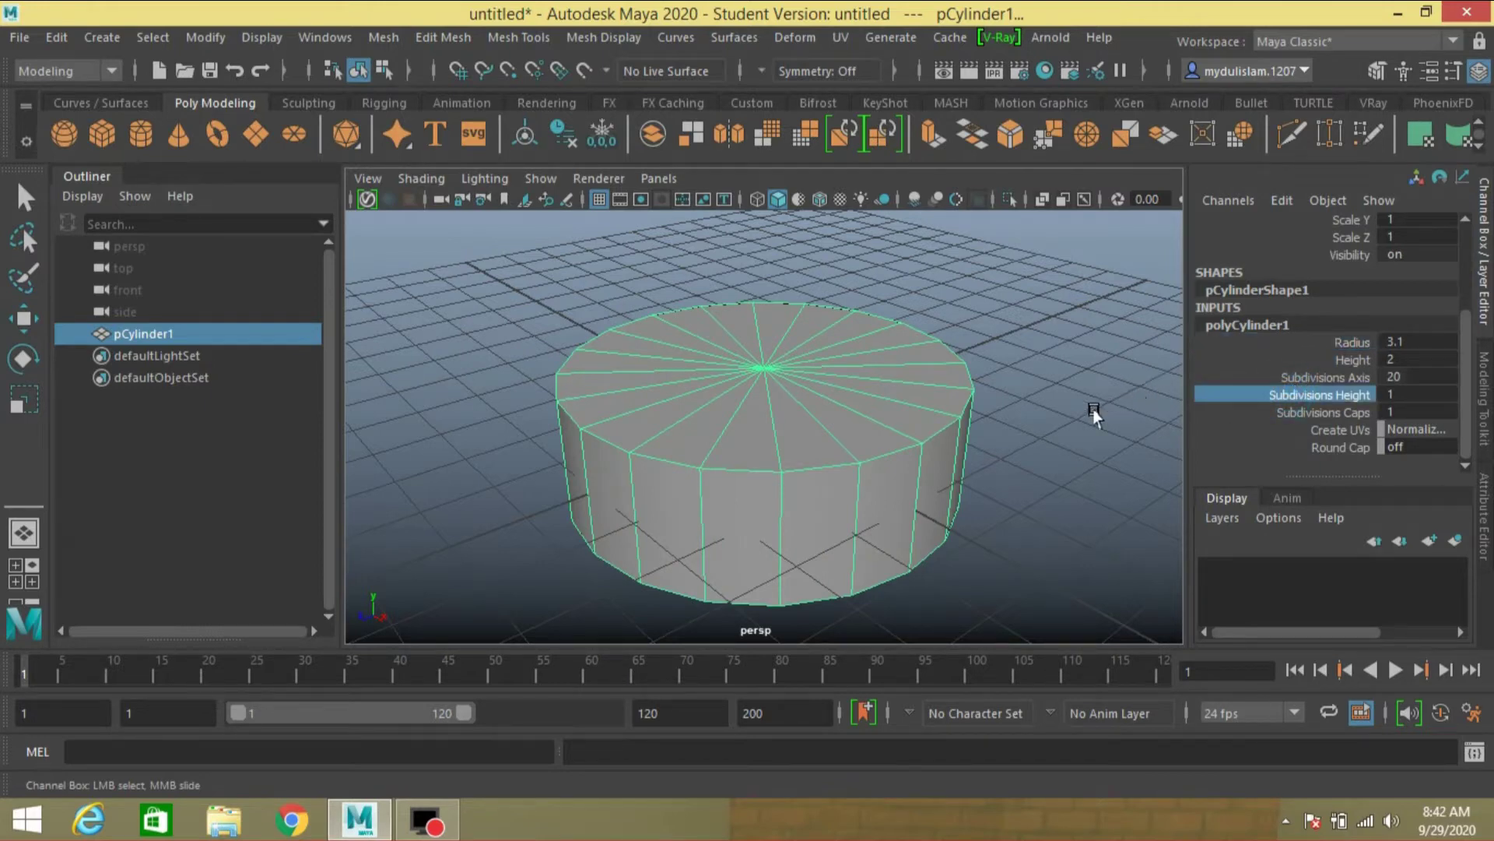
{"action": "middle_click_drag", "start_coordinate": [1093, 413], "coordinate": [1171, 394]}
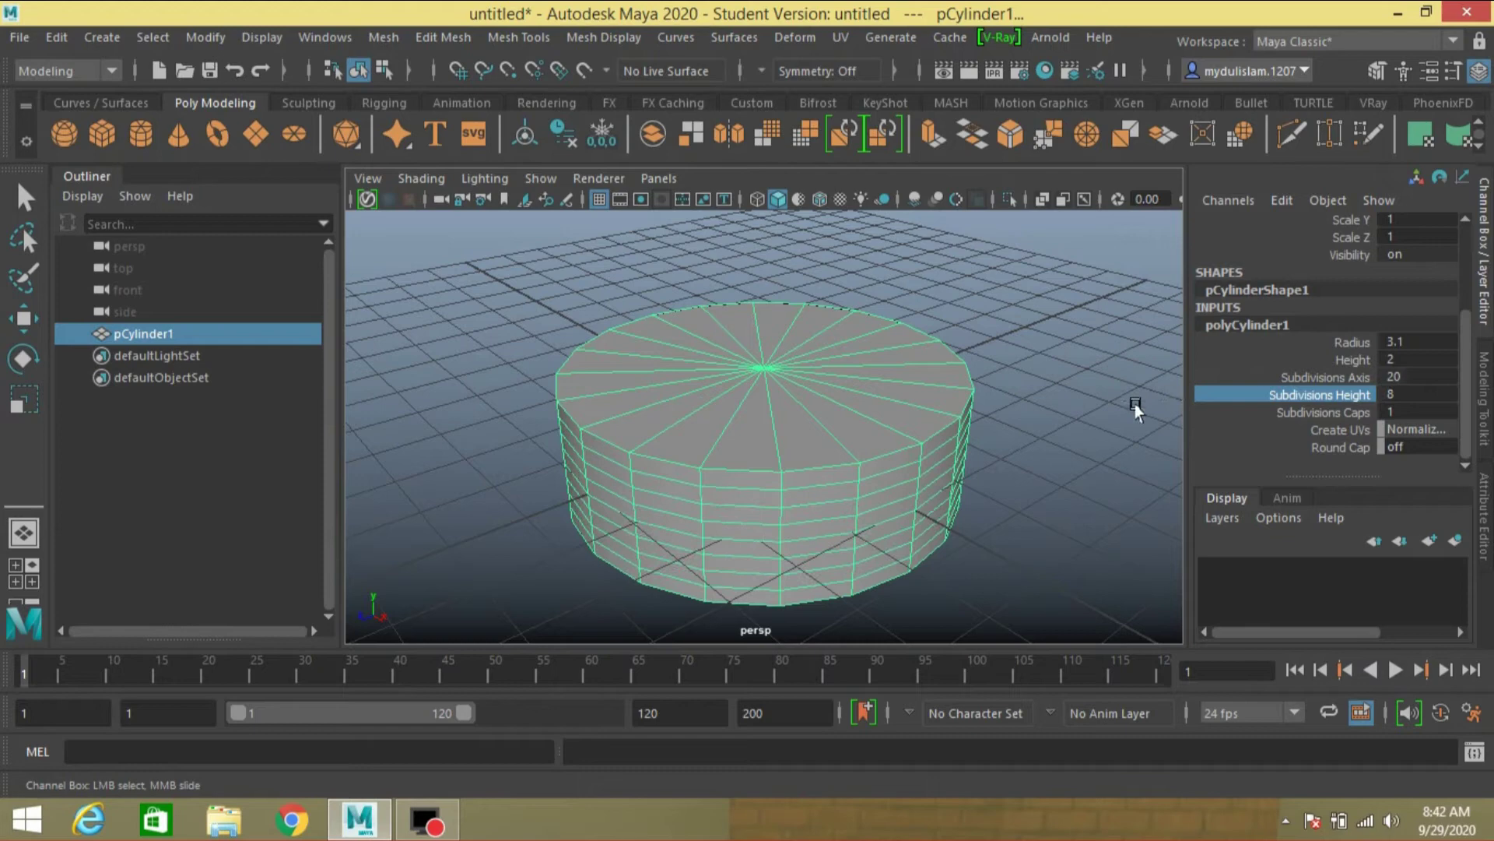
- Freeze the cylinder's transformations, preview it smoothed, and return to the Select tool
{"action": "scroll", "coordinate": [1063, 421], "scroll_direction": "down", "scroll_amount": 4}
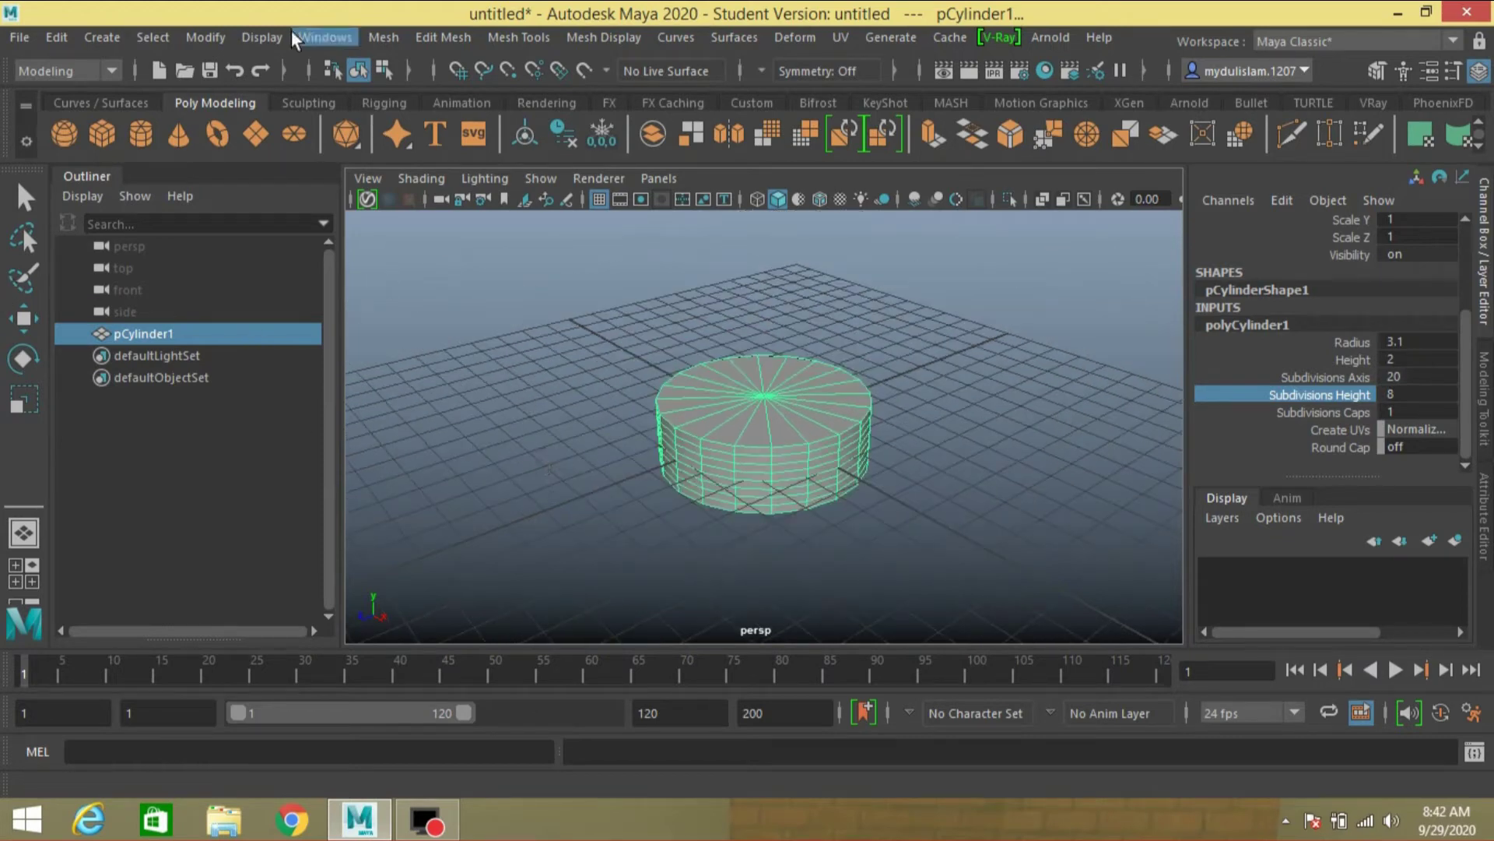
{"action": "left_click", "coordinate": [206, 37]}
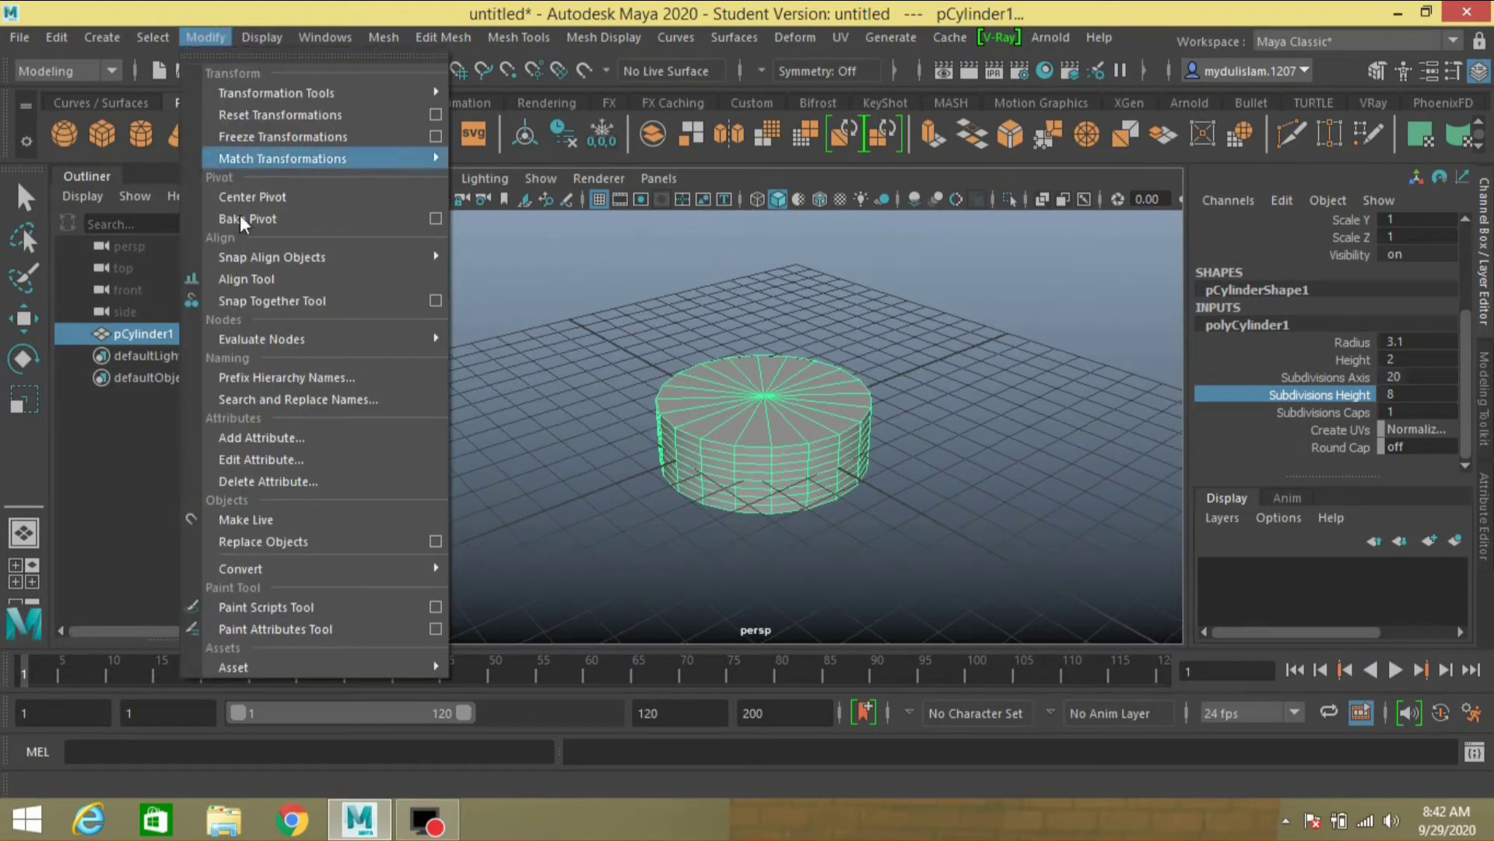
{"action": "left_click", "coordinate": [288, 137]}
{"action": "scroll", "coordinate": [618, 432], "scroll_direction": "down", "scroll_amount": 3}
{"action": "scroll", "coordinate": [618, 428], "scroll_direction": "up", "scroll_amount": 3}
{"action": "scroll", "coordinate": [620, 434], "scroll_direction": "down", "scroll_amount": 5}
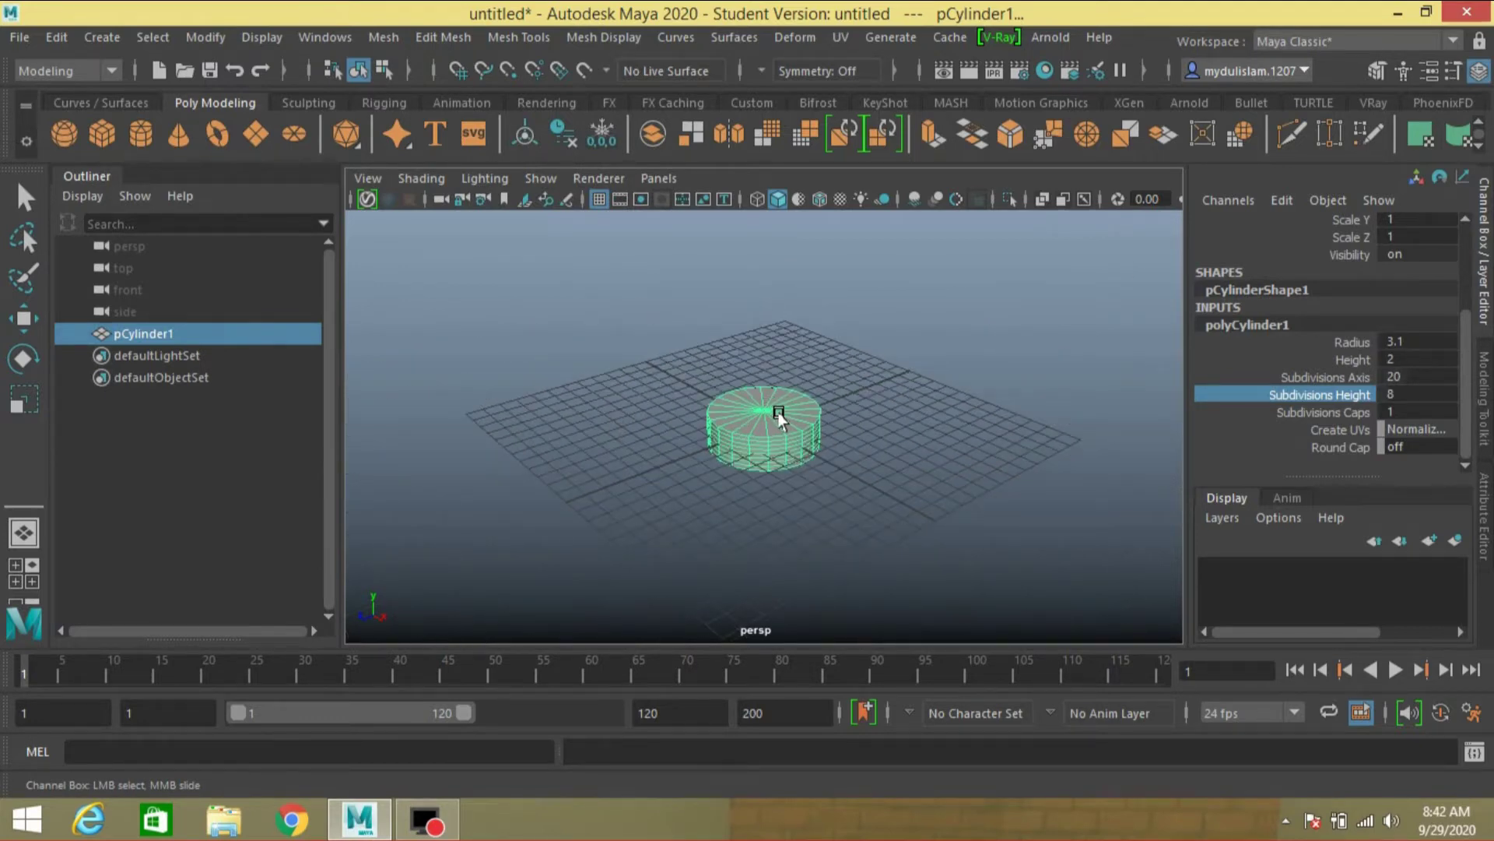
{"action": "scroll", "coordinate": [779, 418], "scroll_direction": "up", "scroll_amount": 3}
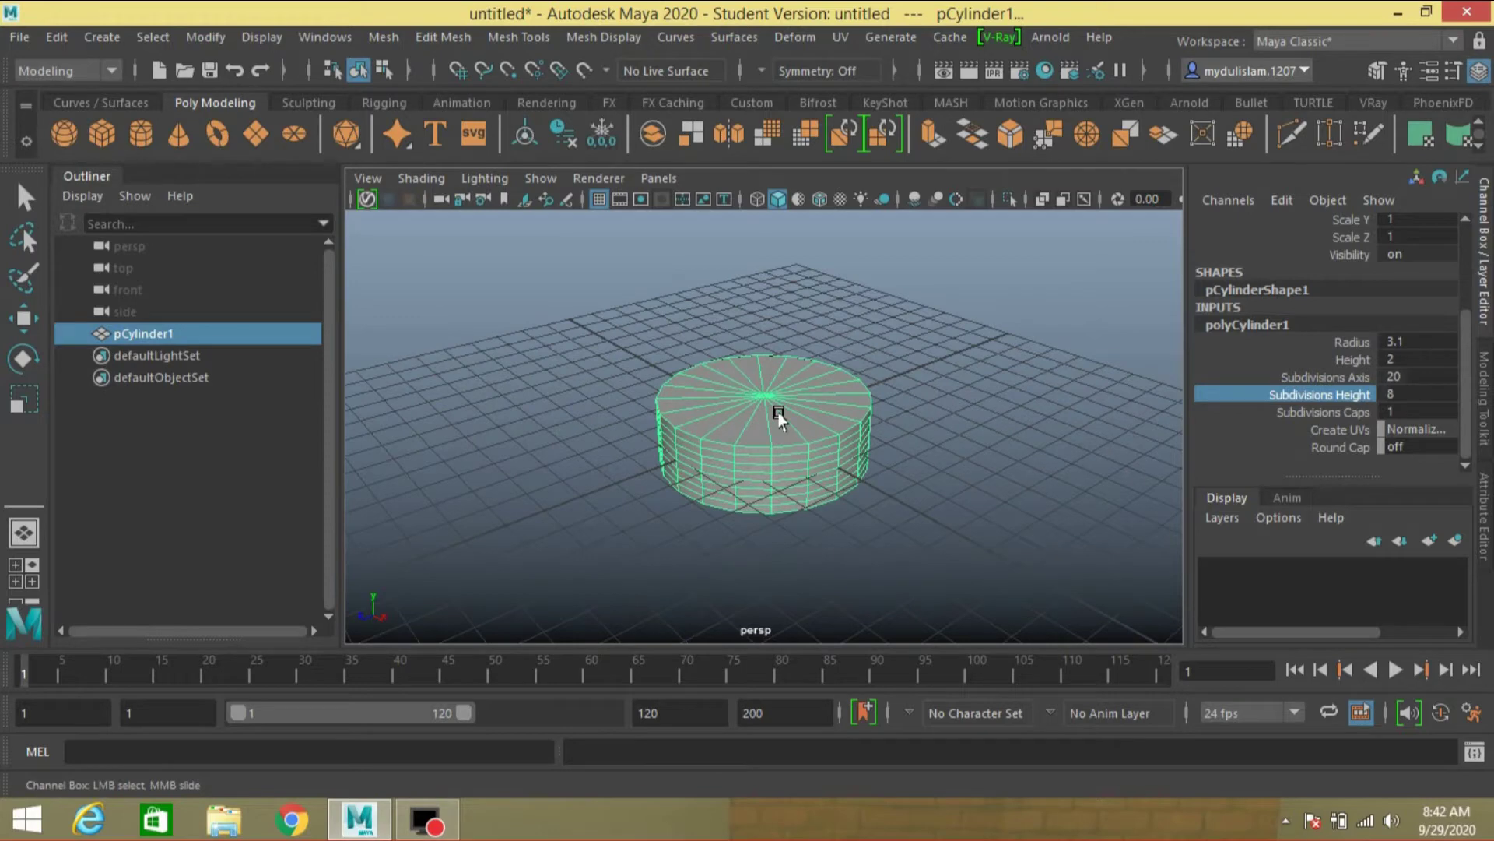
{"action": "key", "text": "3"}
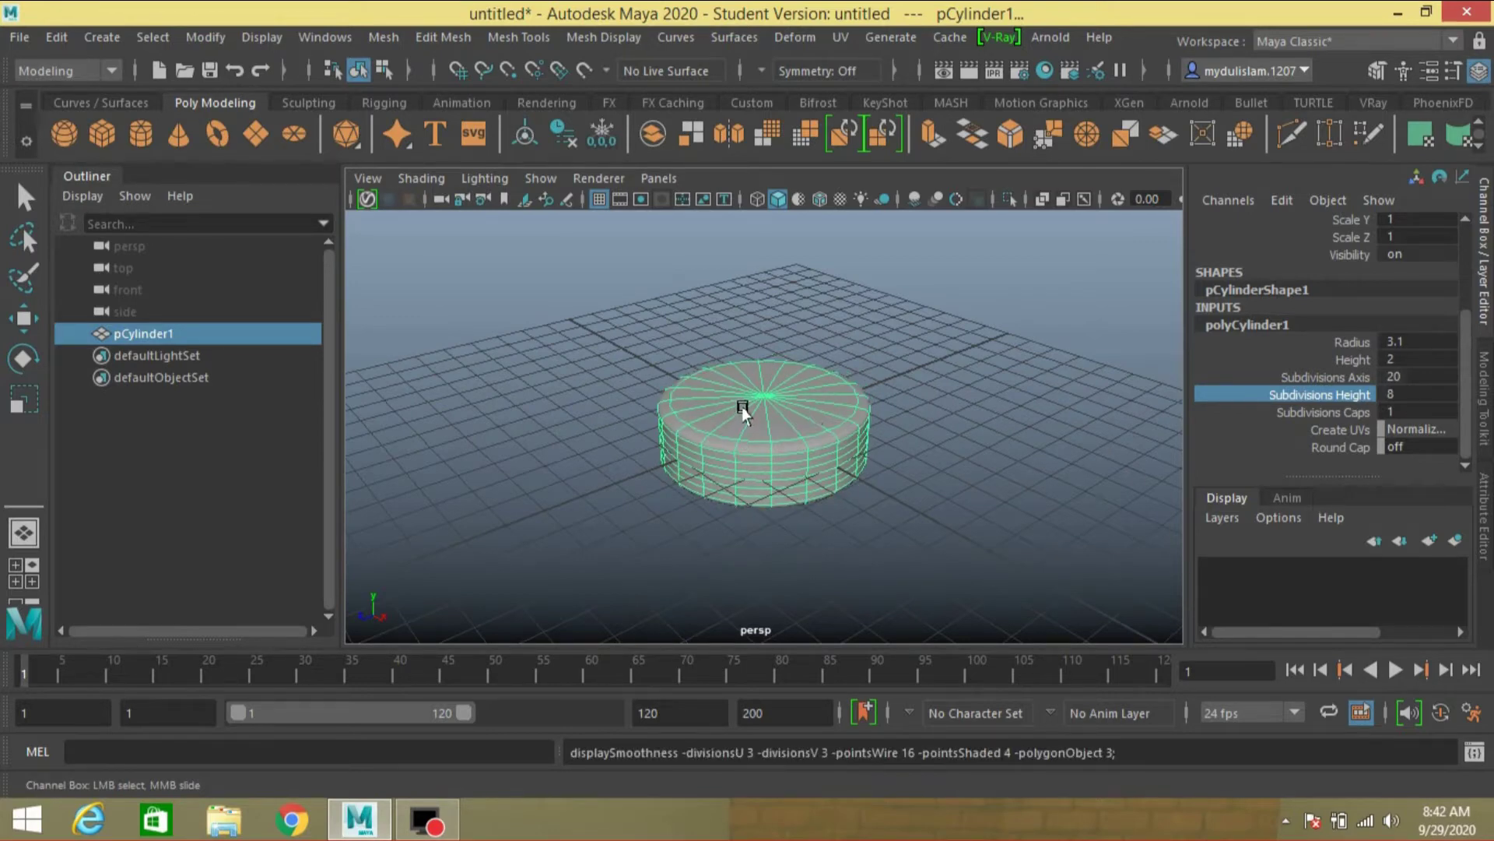
{"action": "key", "text": "q"}
{"action": "left_click", "coordinate": [764, 463]}
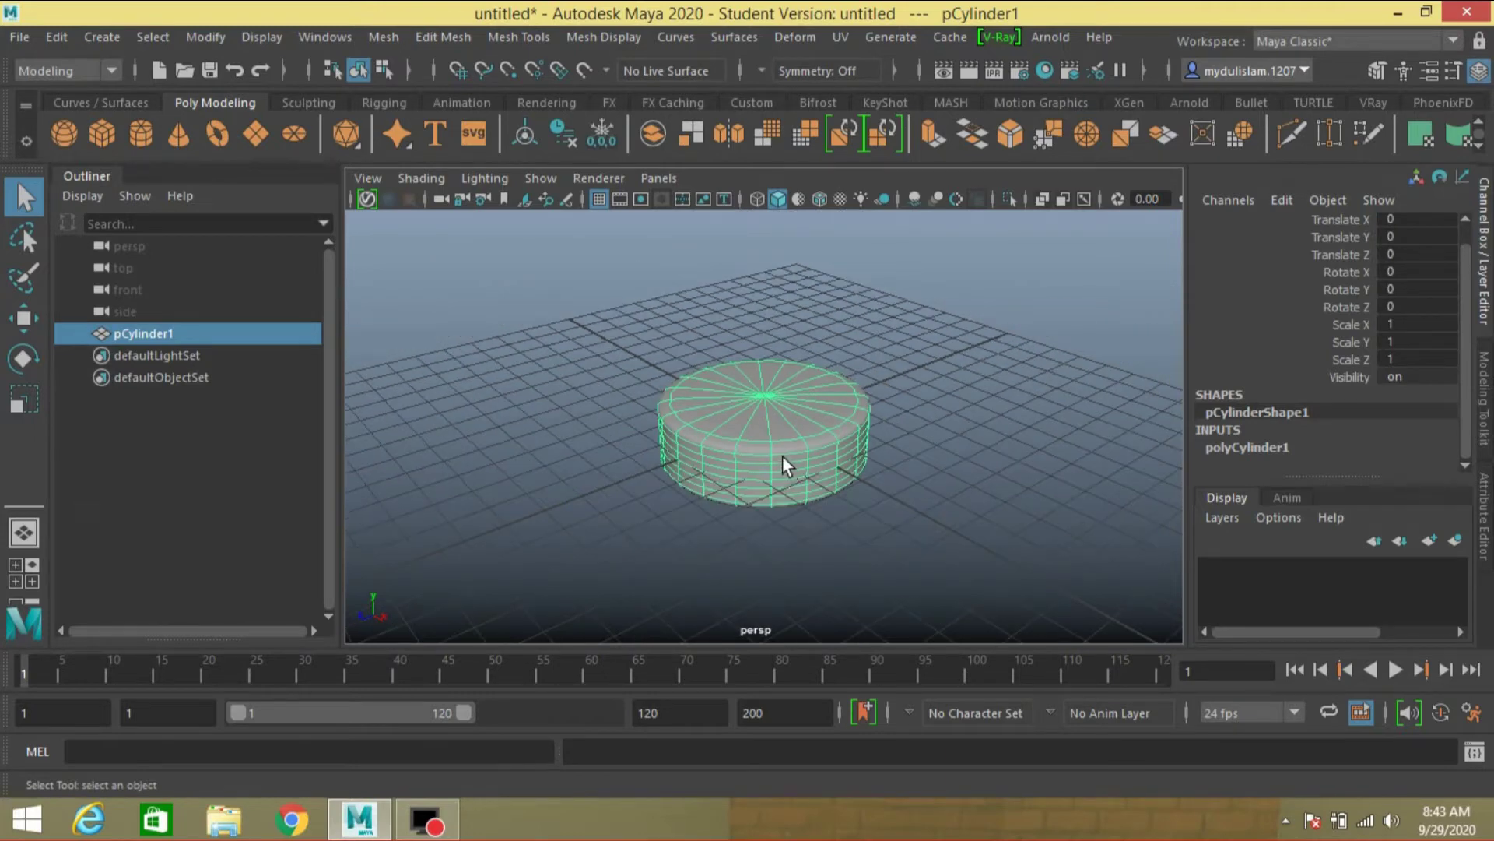
- Select the cylinder with the Move tool and key its channels at frame 1
{"action": "left_click_drag", "start_coordinate": [786, 389], "coordinate": [805, 554]}
{"action": "double_click", "coordinate": [31, 316]}
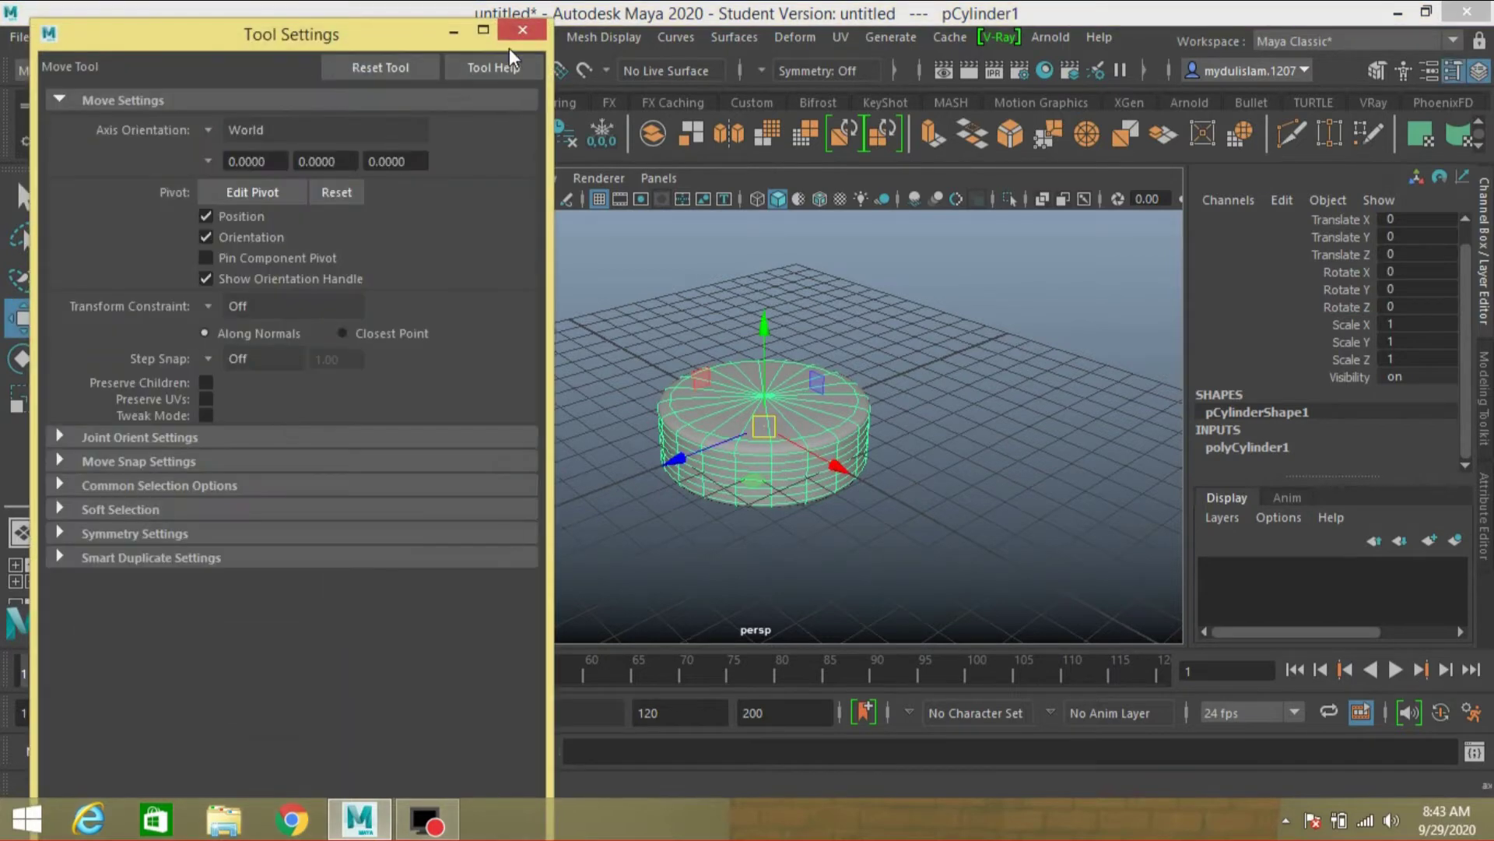
{"action": "left_click", "coordinate": [517, 36]}
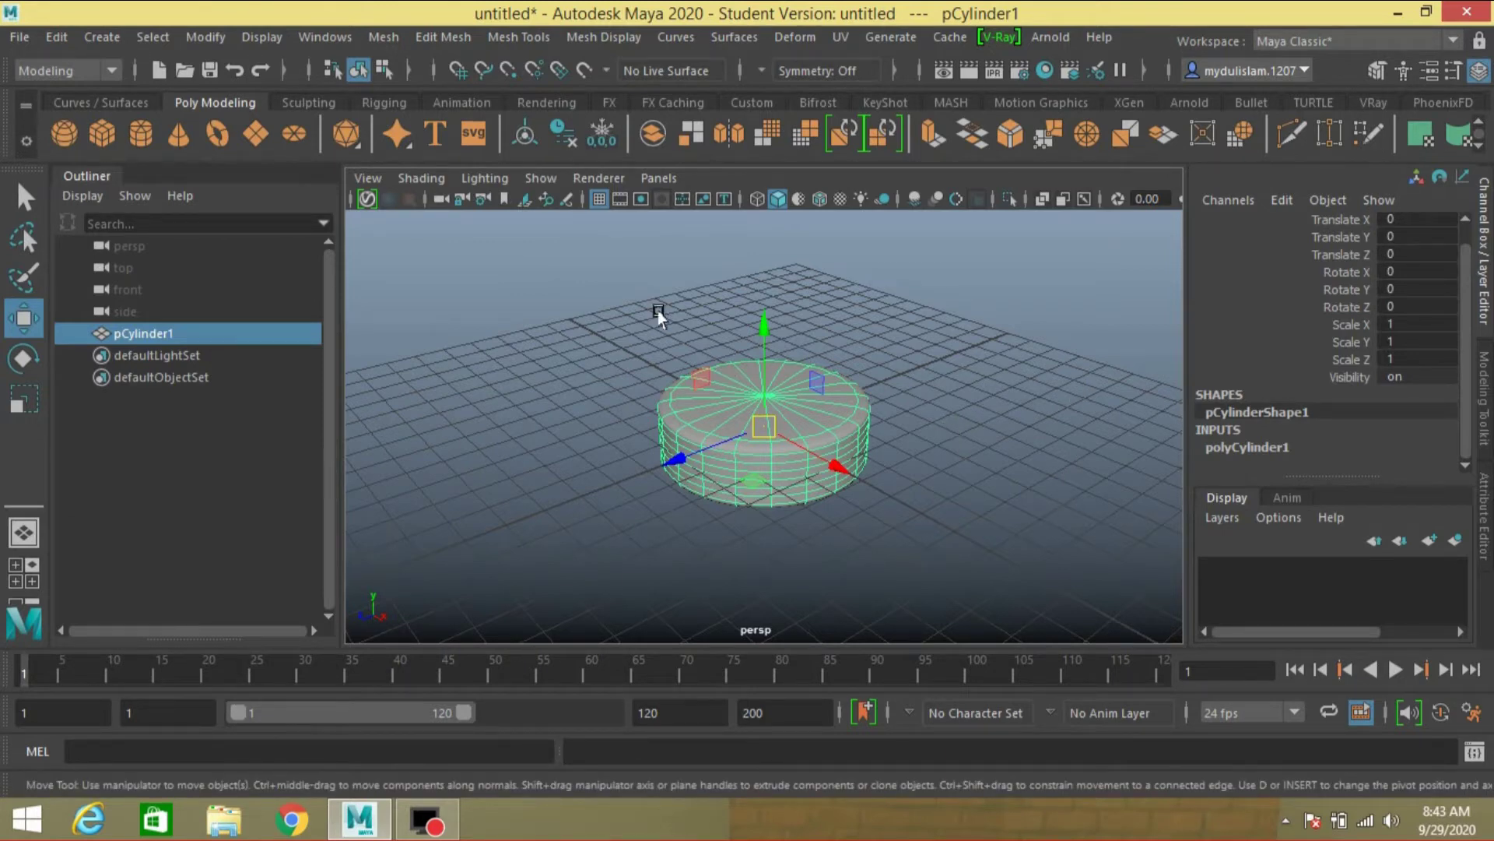
{"action": "key", "text": "s"}
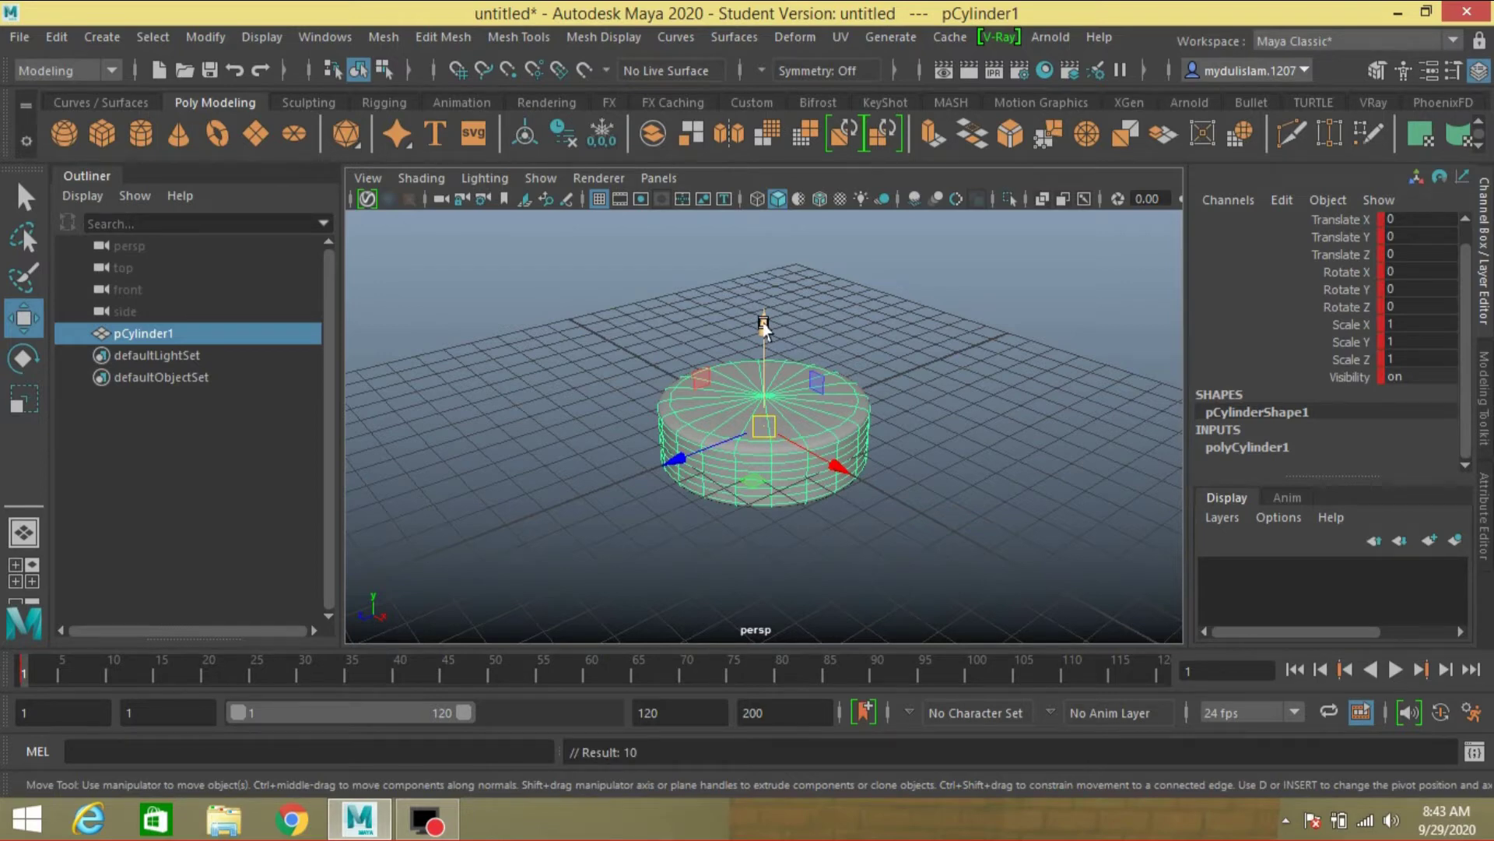
- At frame 20, raise the cylinder high above the grid and key it
{"action": "left_click", "coordinate": [300, 674]}
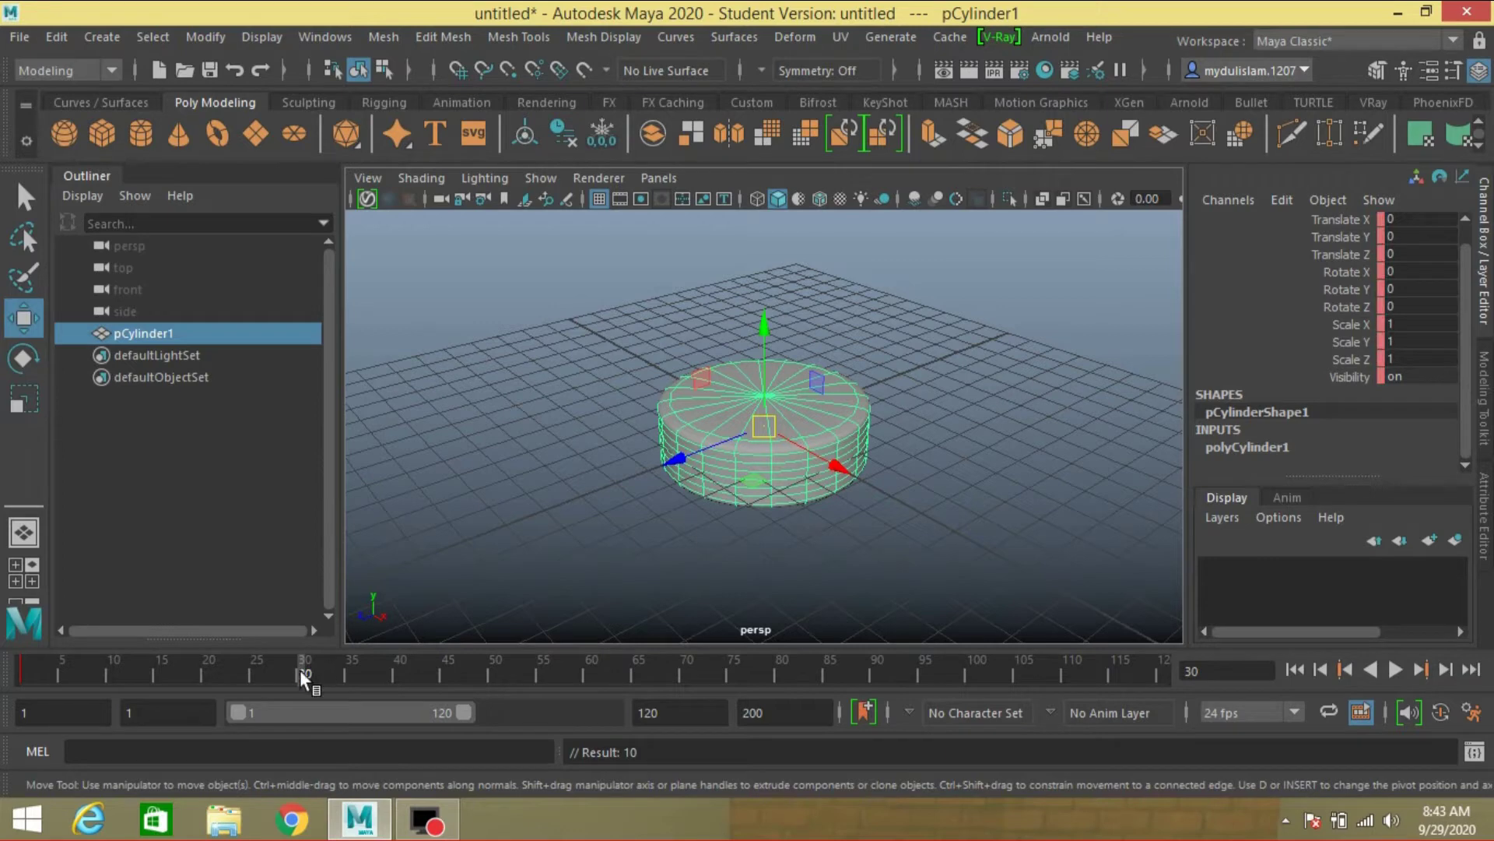
{"action": "left_click_drag", "start_coordinate": [301, 671], "coordinate": [201, 671]}
{"action": "left_click_drag", "start_coordinate": [772, 315], "coordinate": [806, 28]}
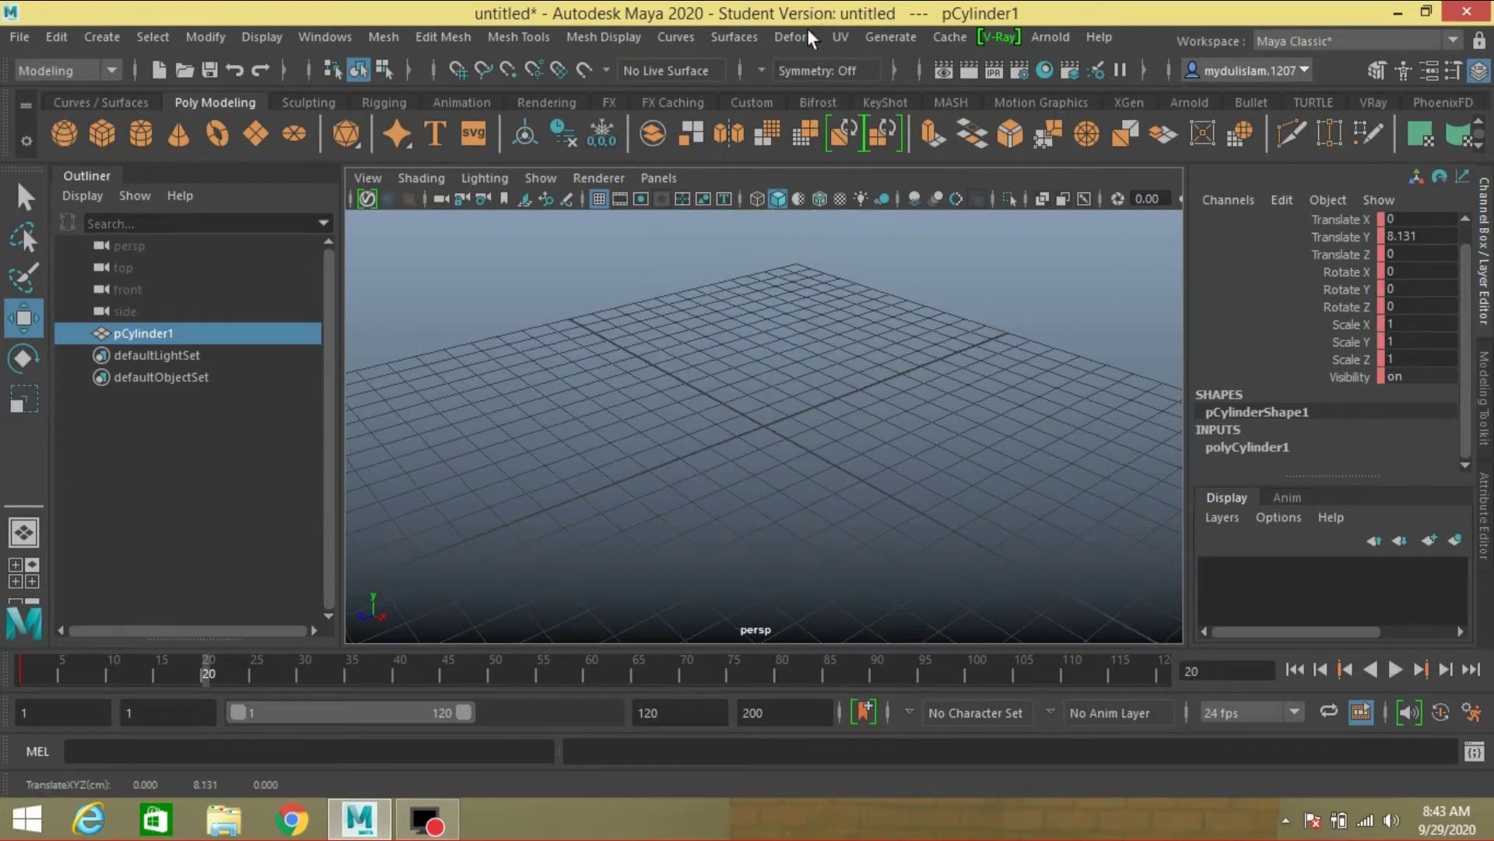
{"action": "right_click_drag", "start_coordinate": [747, 591], "coordinate": [748, 572], "text": "alt"}
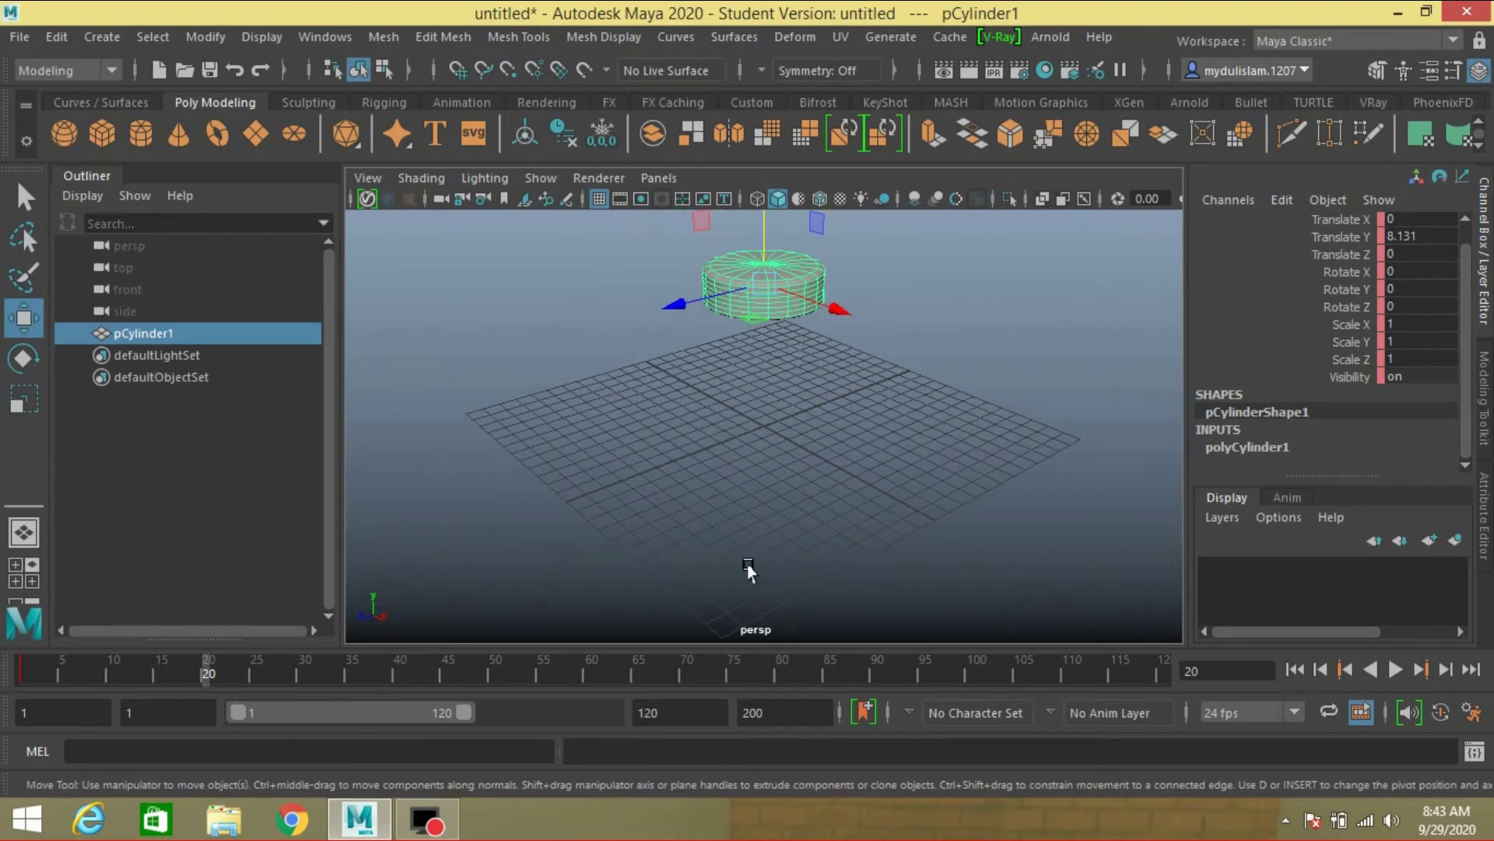
{"action": "key", "text": "s"}
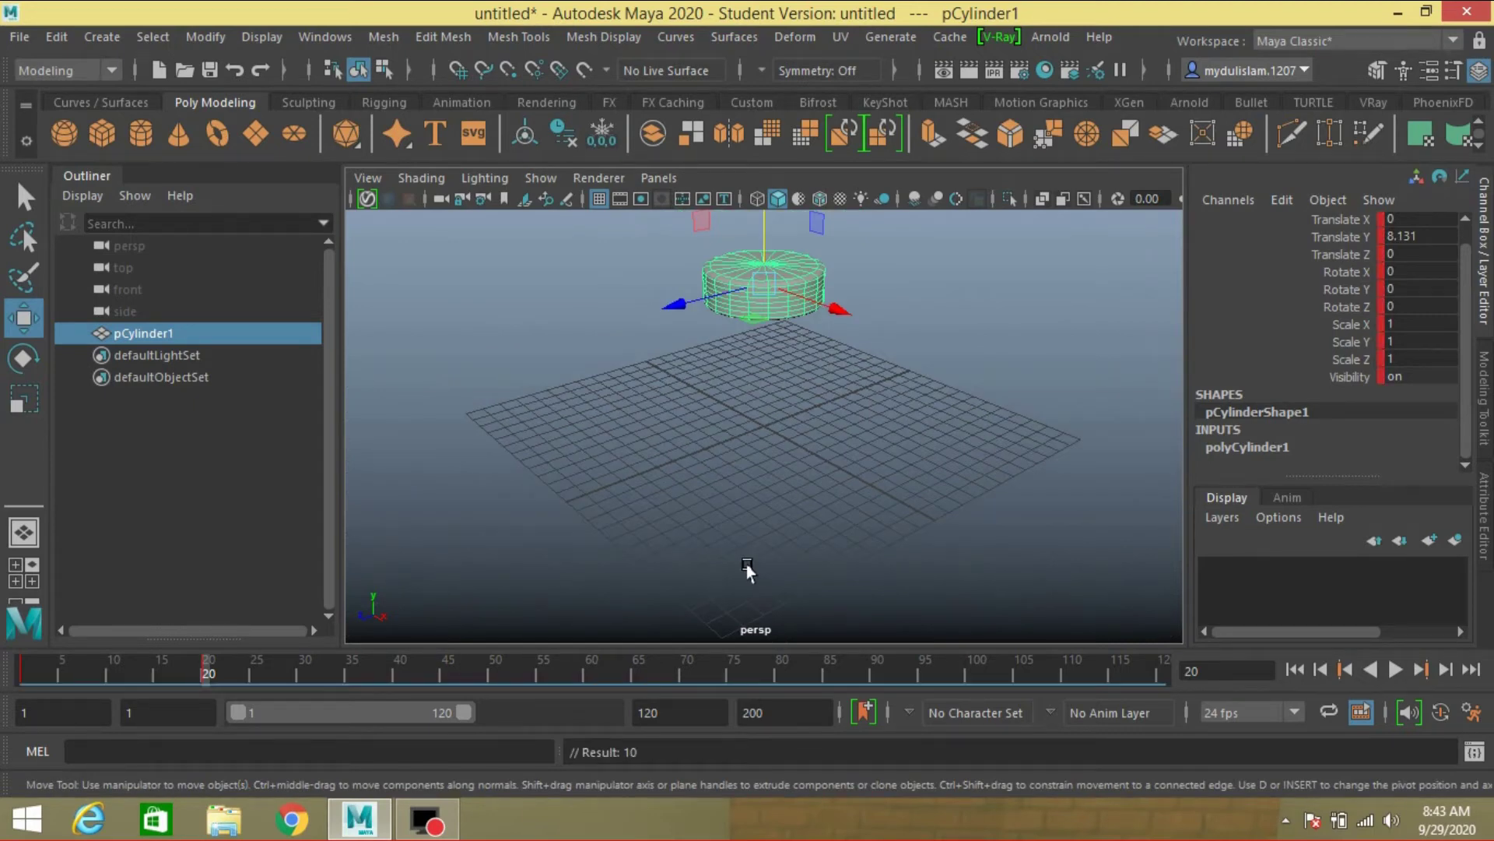
- Key the cylinder below the grid at frame 40 and high again at frame 60
{"action": "left_click_drag", "start_coordinate": [200, 674], "coordinate": [399, 684]}
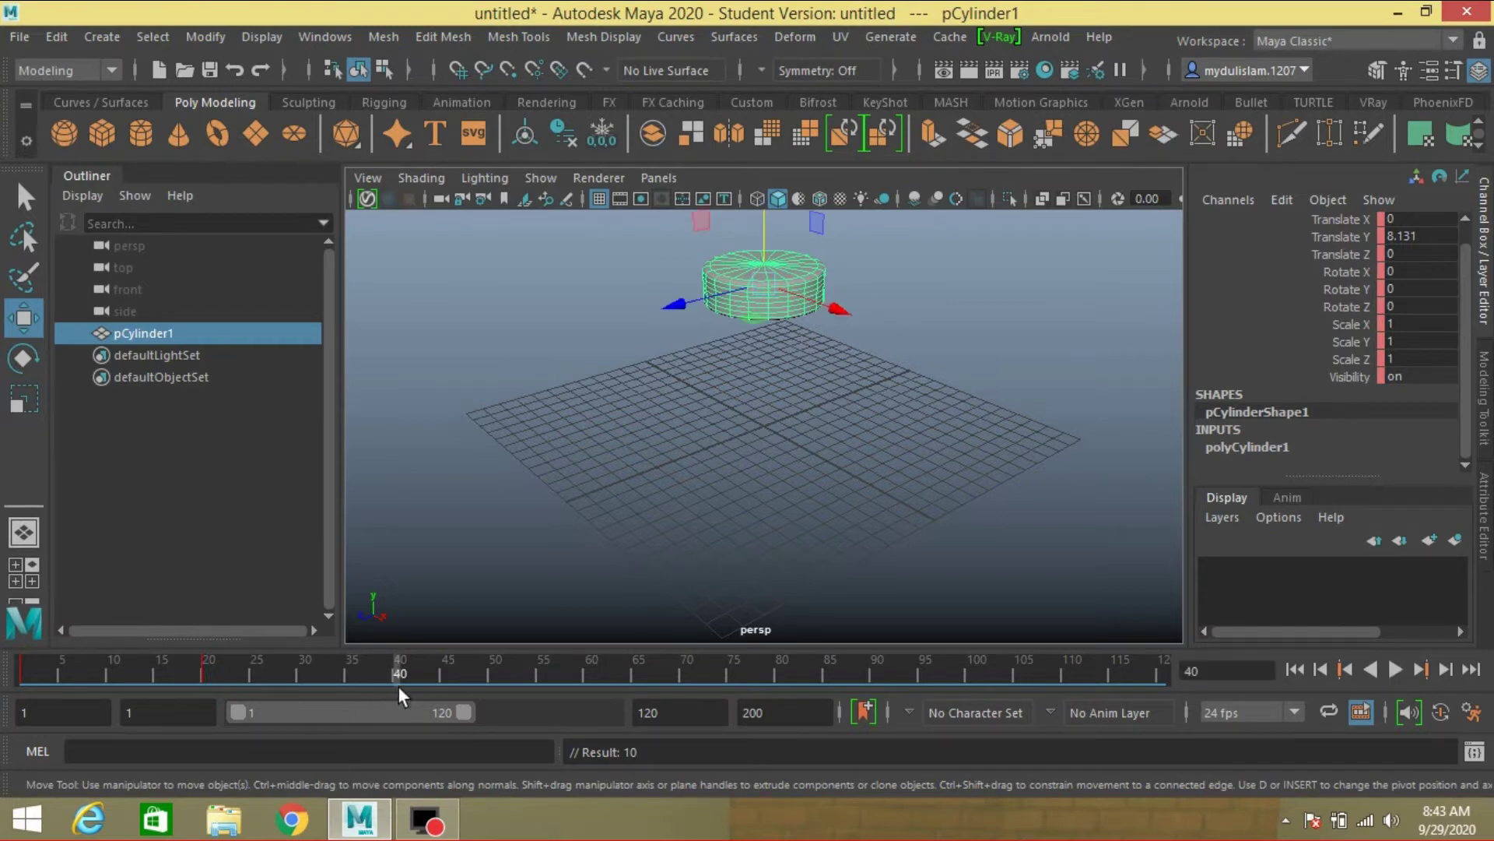
{"action": "left_click_drag", "start_coordinate": [764, 231], "coordinate": [726, 475]}
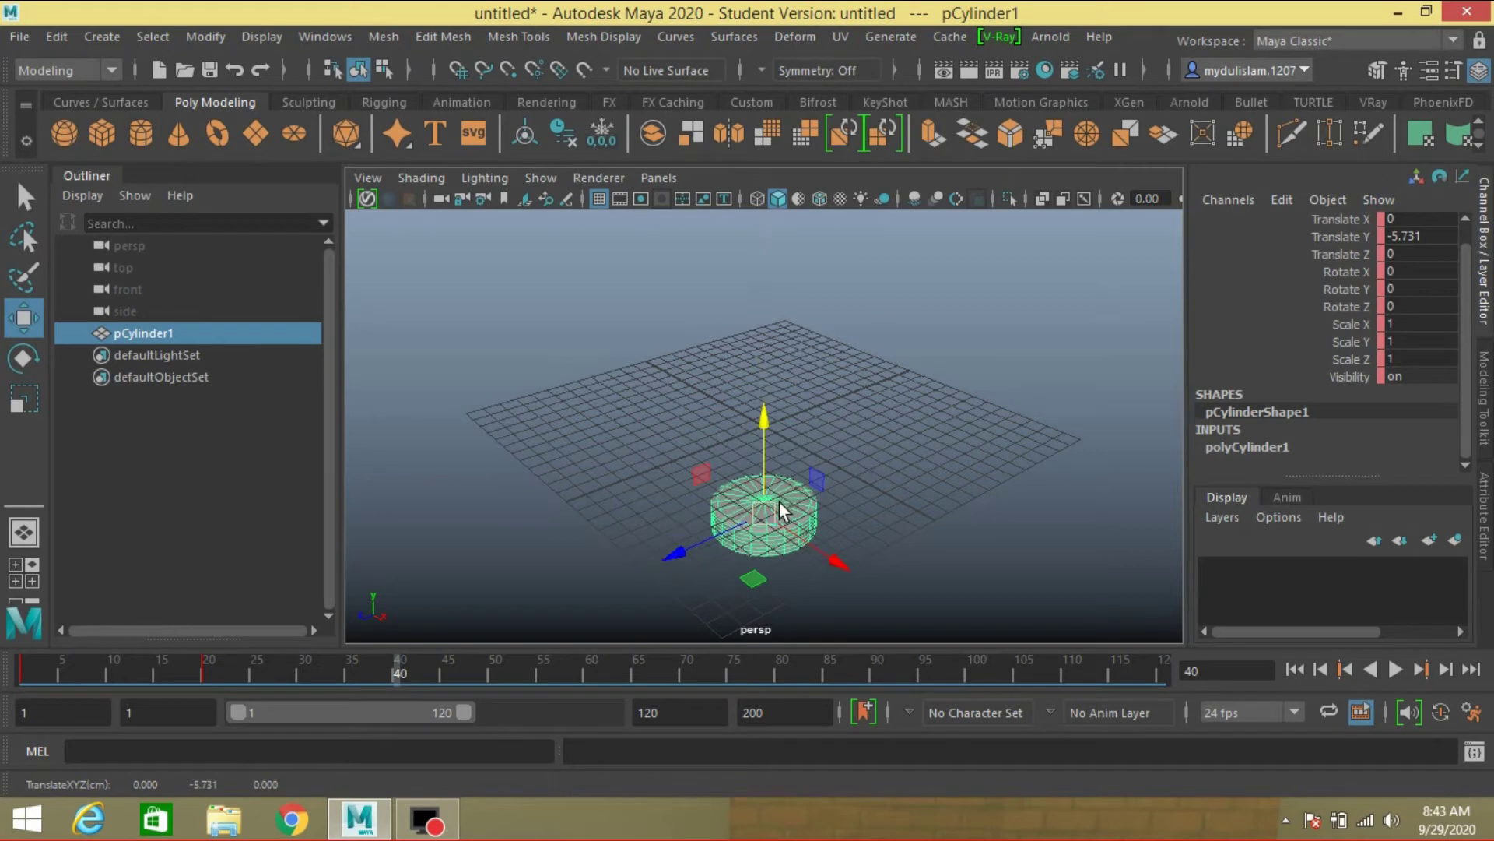
{"action": "key", "text": "s"}
{"action": "left_click_drag", "start_coordinate": [398, 675], "coordinate": [585, 685]}
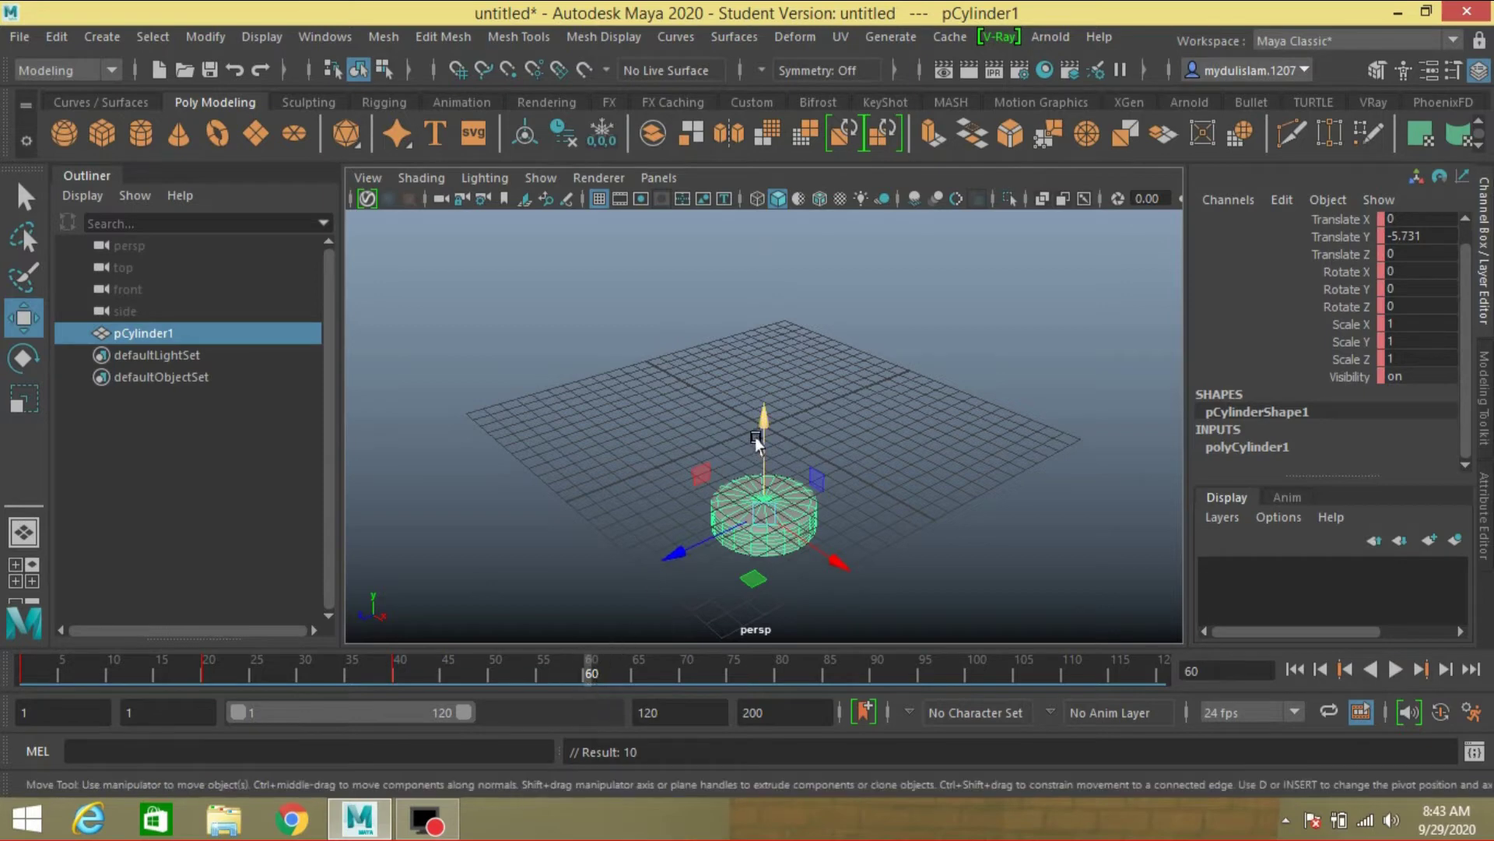
{"action": "left_click_drag", "start_coordinate": [761, 424], "coordinate": [838, 73]}
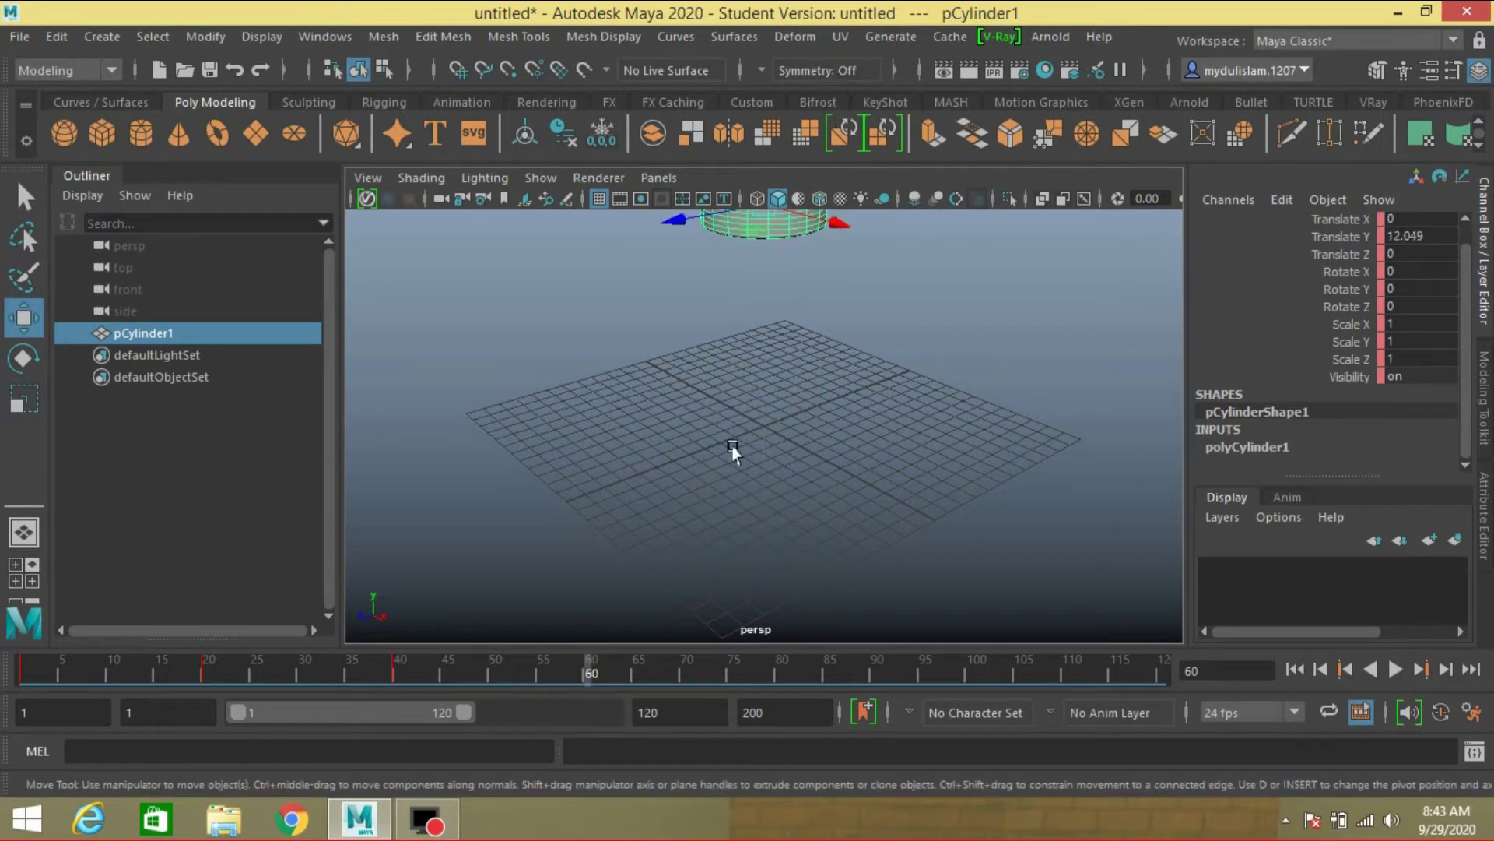
{"action": "key", "text": "s"}
- Play back the bounce, then key the cylinder at Translate Y -11.04 at frame 80
{"action": "scroll", "coordinate": [761, 442], "scroll_direction": "down", "scroll_amount": 3}
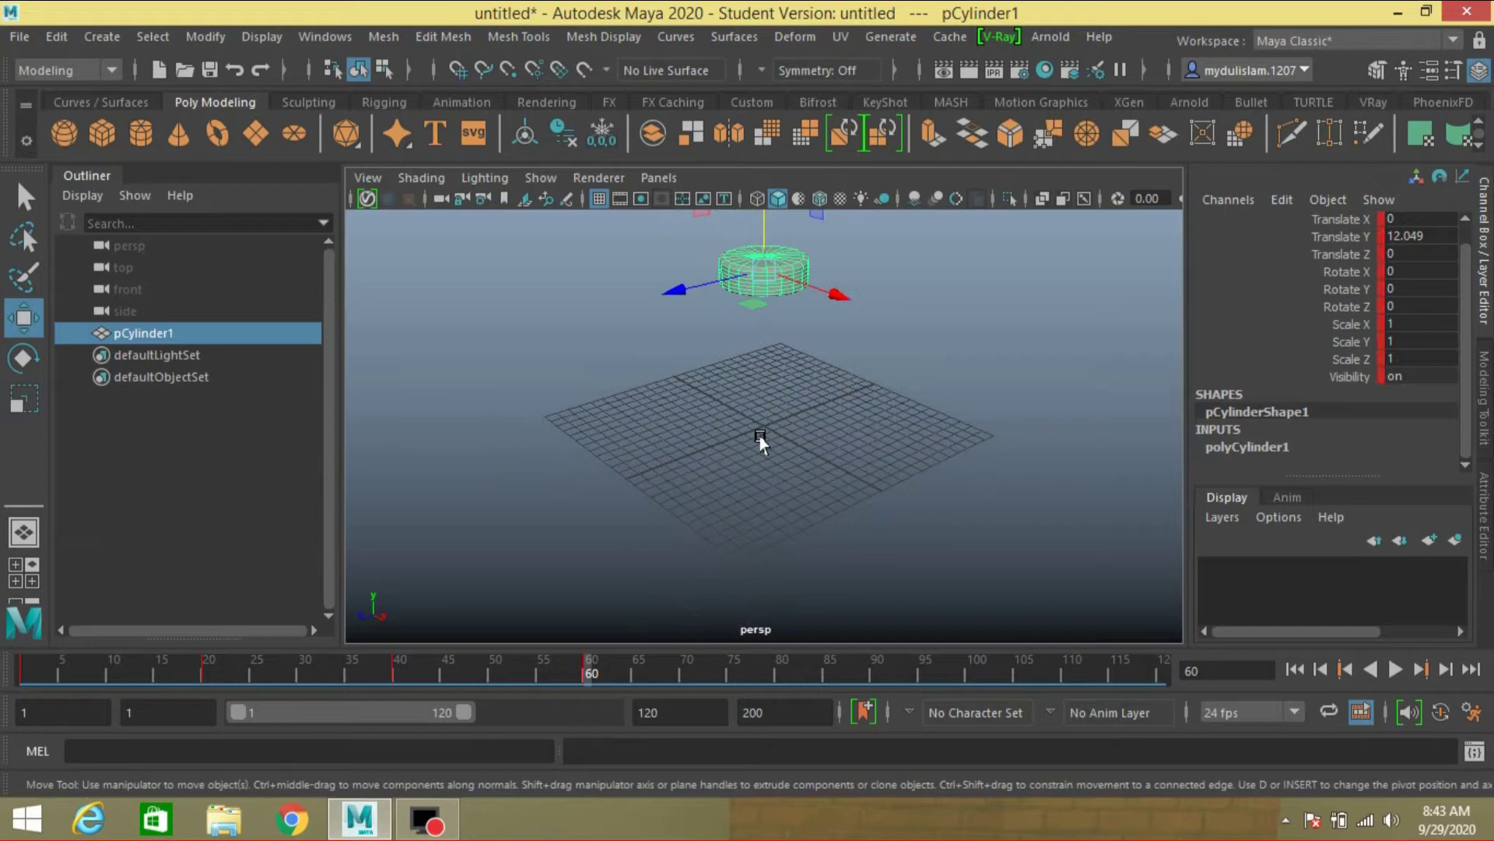
{"action": "left_click", "coordinate": [585, 667]}
{"action": "key", "text": "alt+v"}
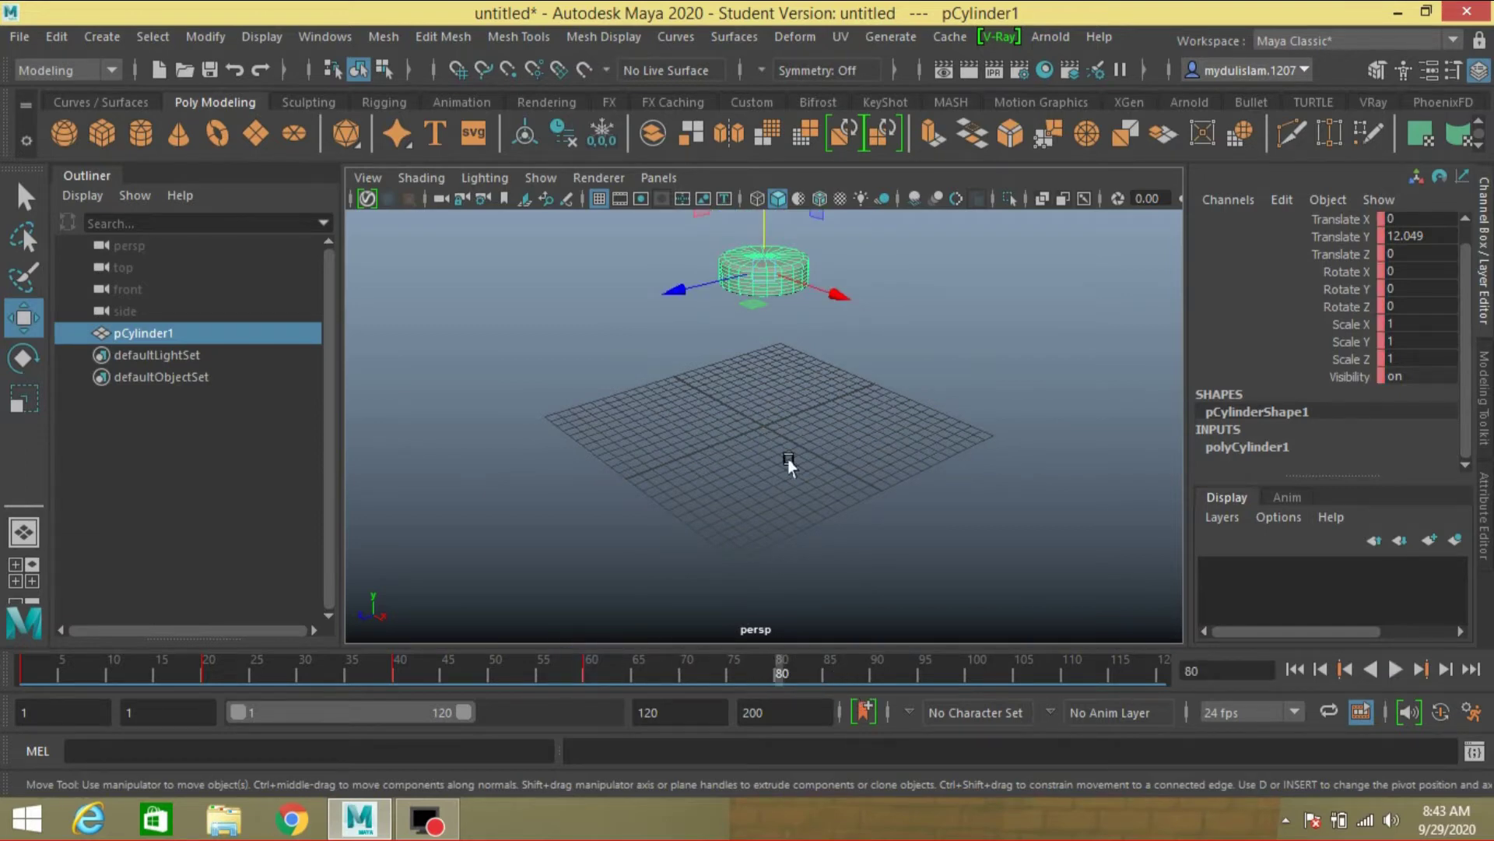
{"action": "left_click_drag", "start_coordinate": [764, 234], "coordinate": [710, 521]}
{"action": "key", "text": "s"}
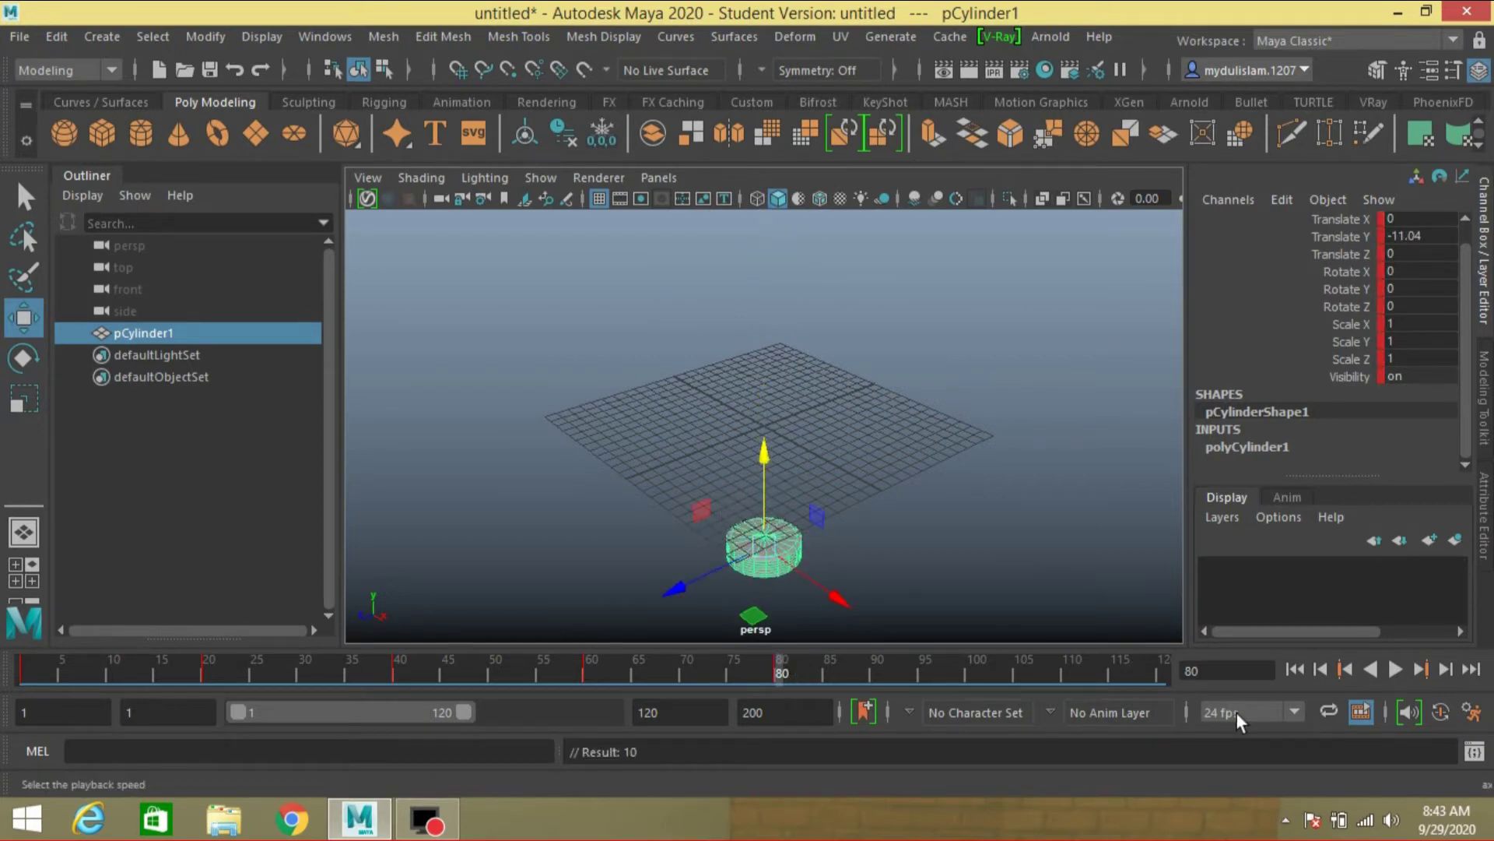
- At frame 1, enter Face mode and marquee-select the 60 middle side faces in side view
{"action": "left_click", "coordinate": [1289, 670]}
{"action": "key", "text": "f"}
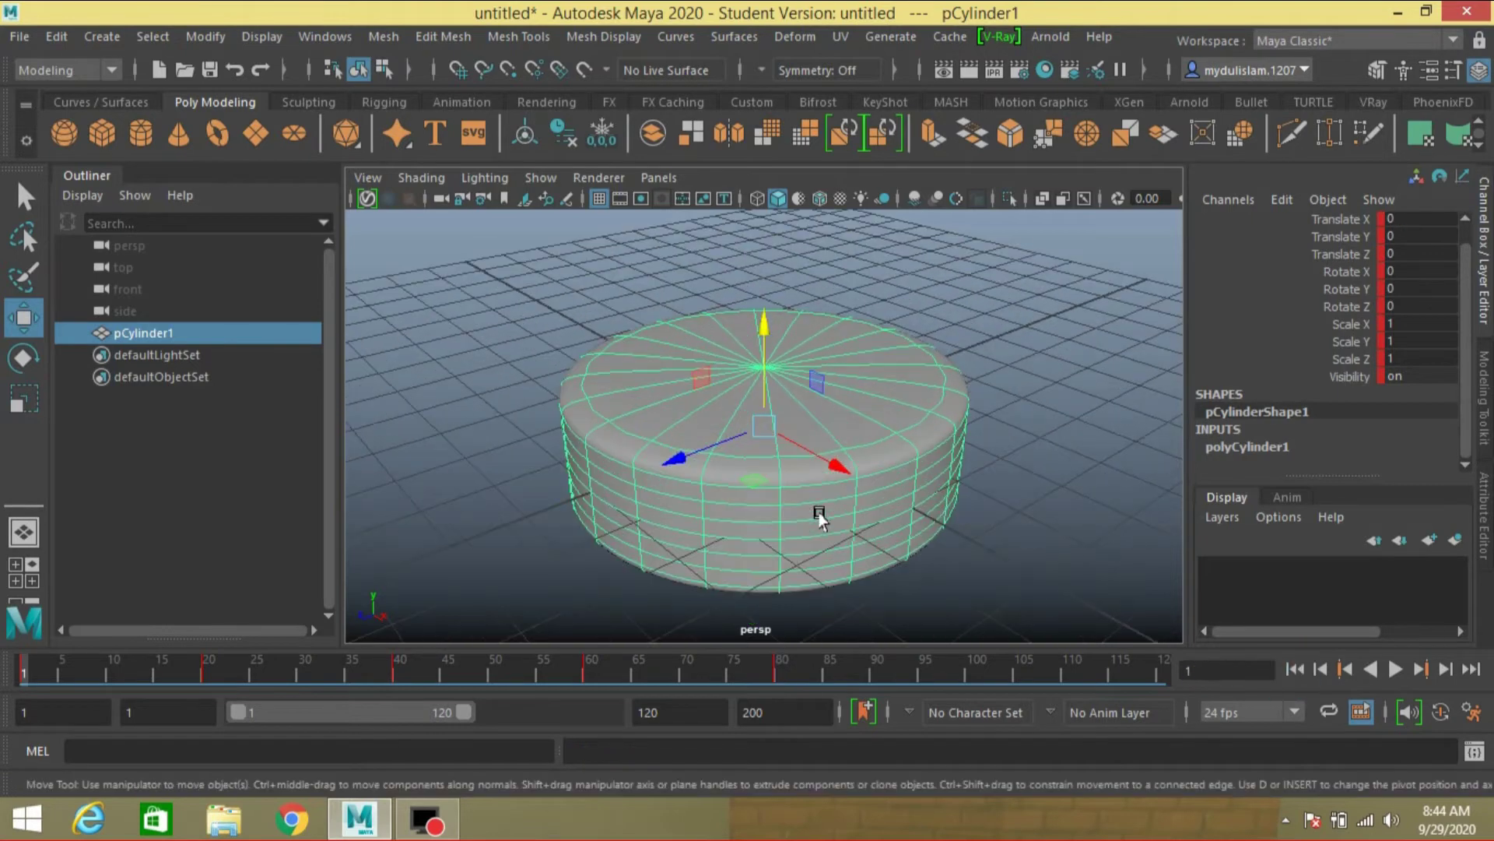
{"action": "left_click_drag", "start_coordinate": [824, 516], "coordinate": [841, 507], "text": "alt"}
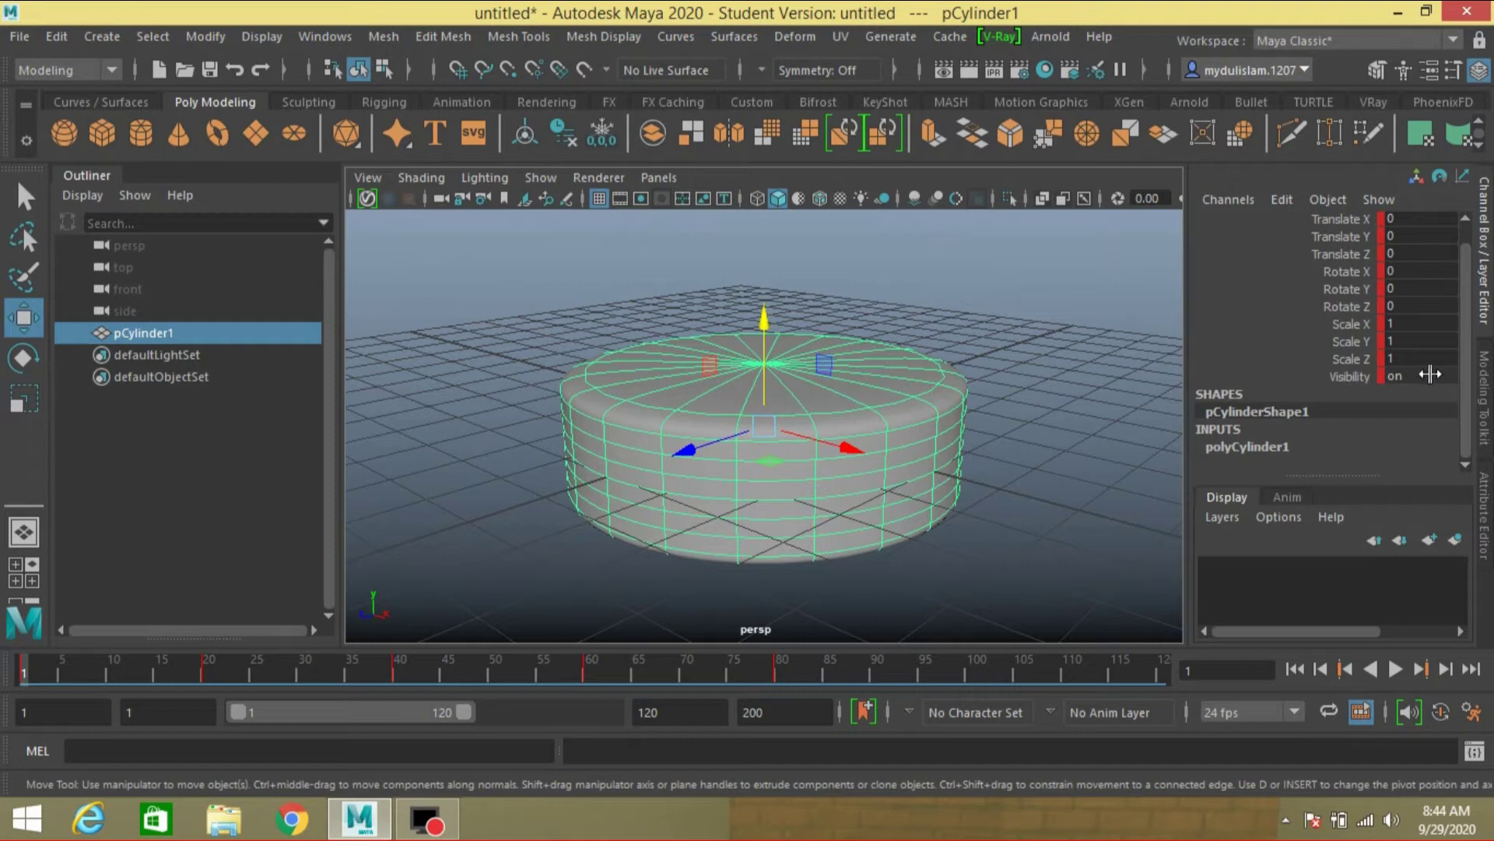
{"action": "left_click", "coordinate": [1378, 70]}
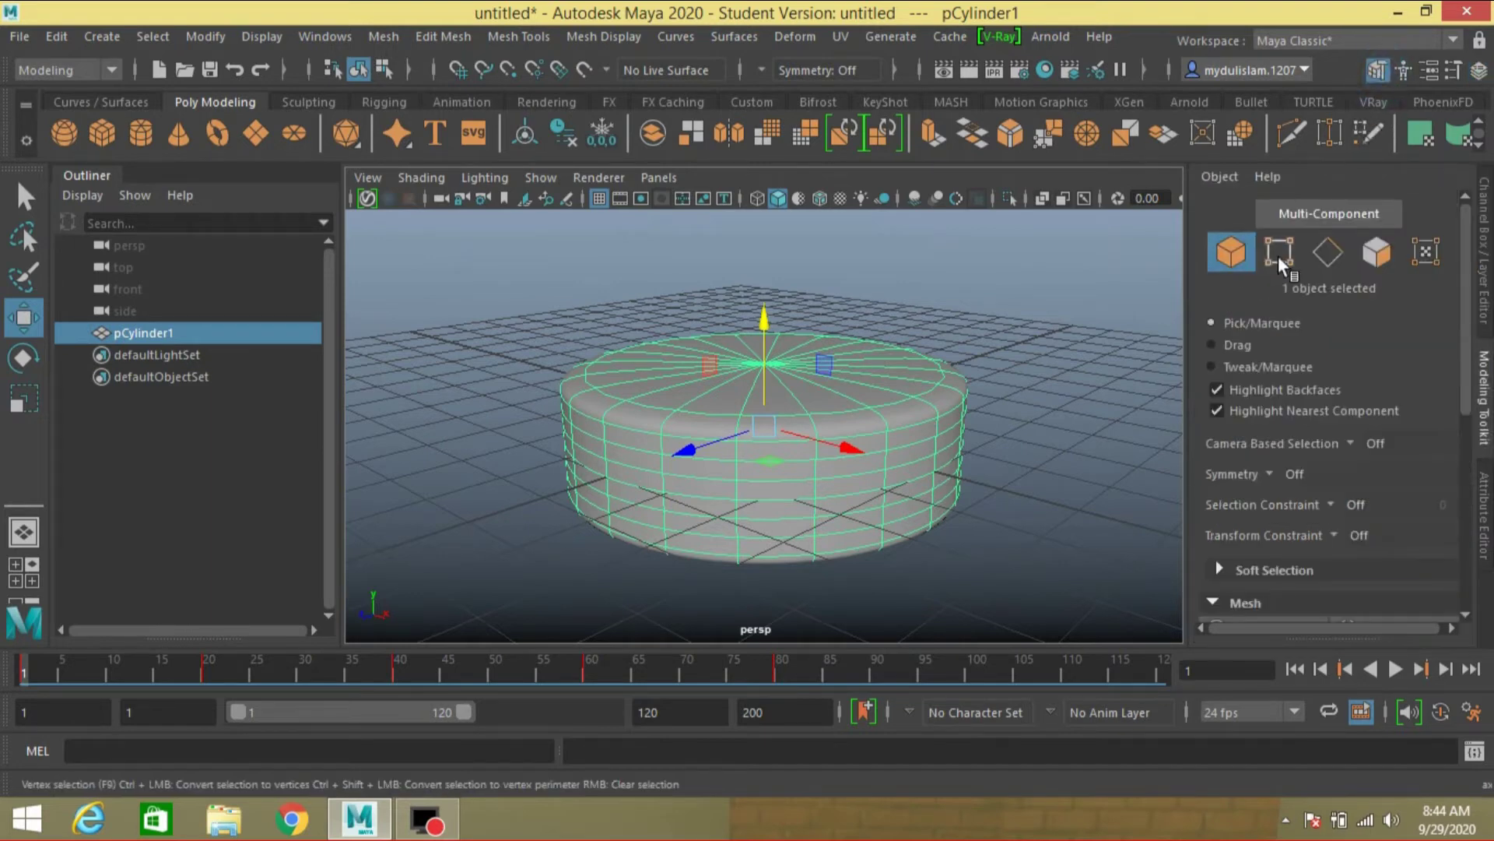
{"action": "left_click", "coordinate": [1380, 263]}
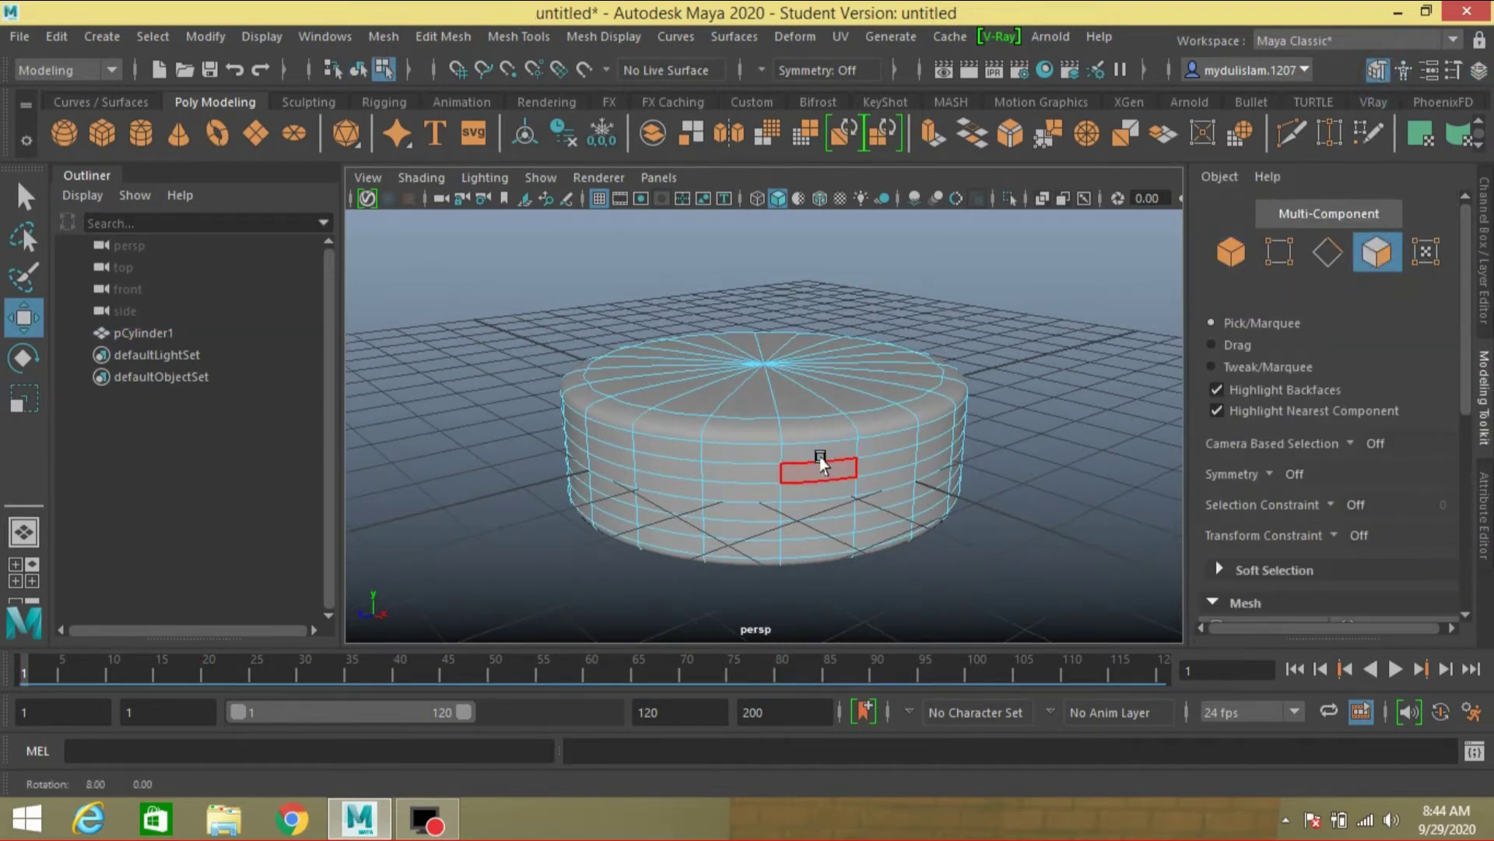
{"action": "key", "text": "space"}
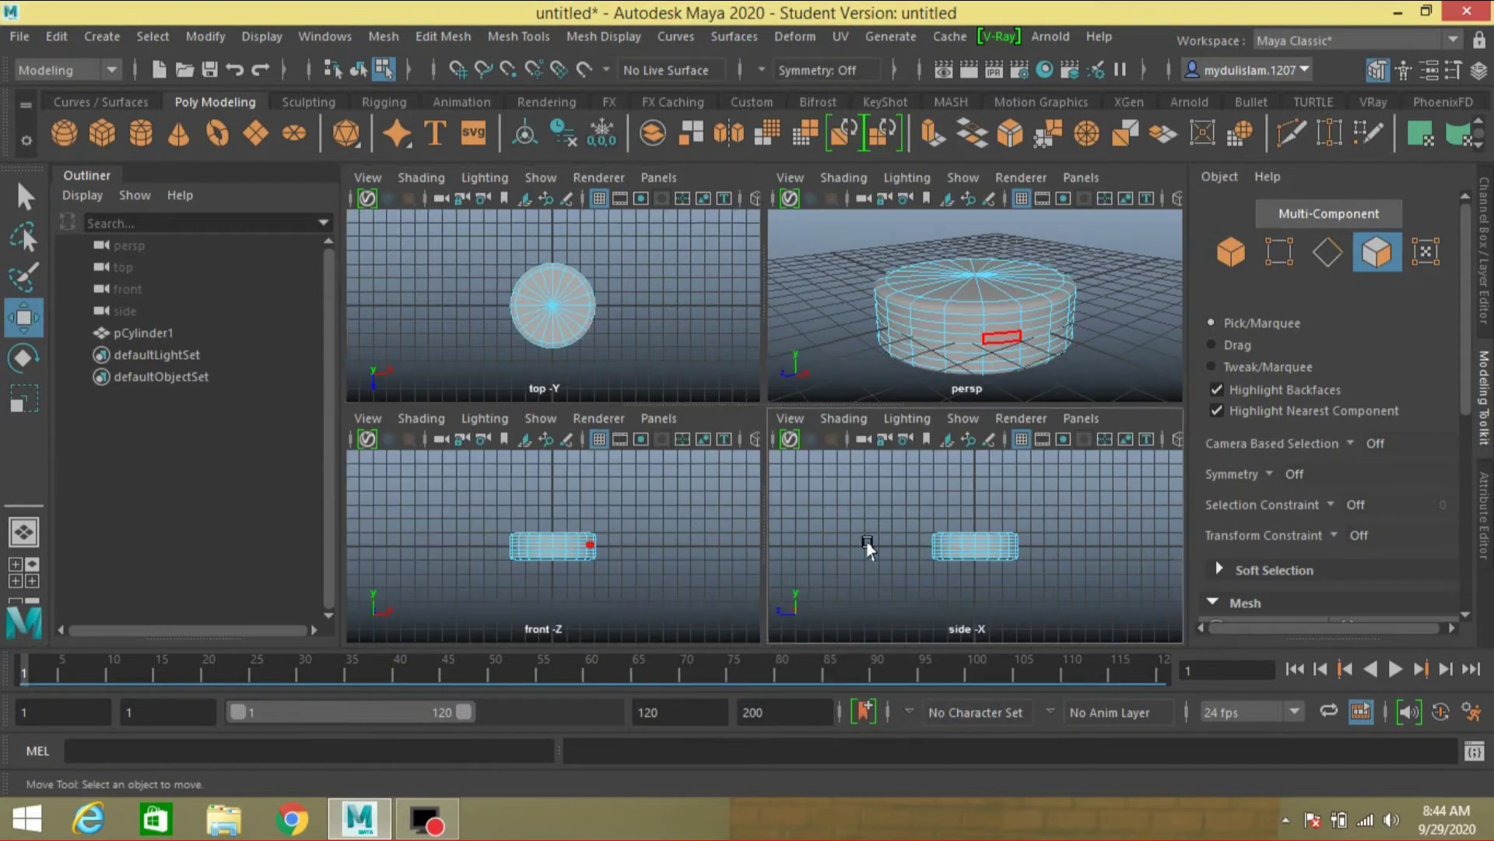
{"action": "key", "text": "space"}
{"action": "left_click_drag", "start_coordinate": [566, 417], "coordinate": [914, 435]}
{"action": "key", "text": "space"}
{"action": "key", "text": "space"}
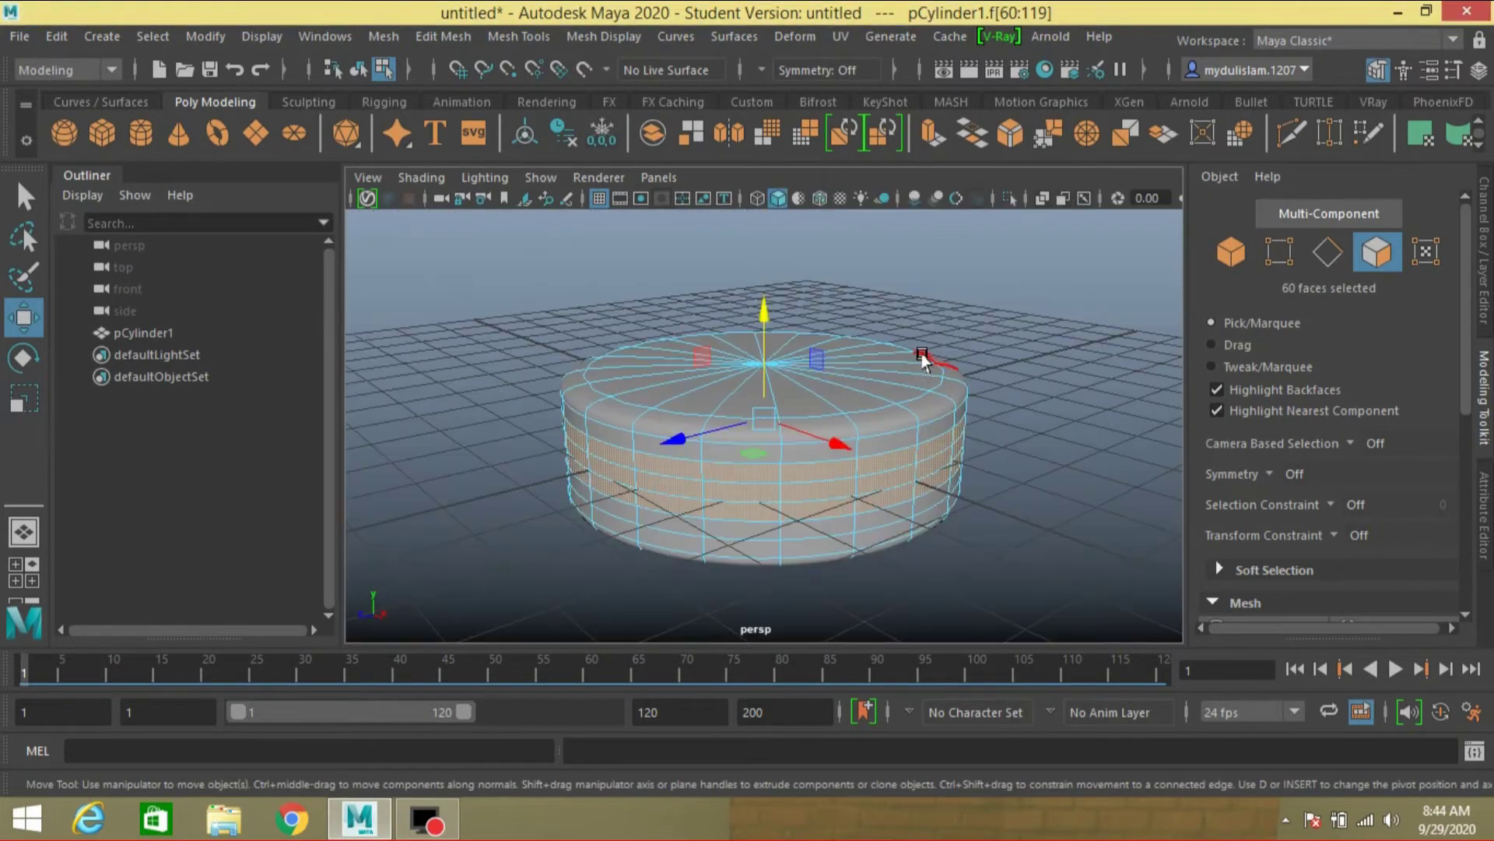
- Apply a Jiggle deformer to the selected faces
{"action": "mouse_move", "coordinate": [920, 360]}
{"action": "left_mouse_down", "text": "alt"}
{"action": "mouse_move", "coordinate": [950, 377]}
{"action": "mouse_move", "coordinate": [908, 380]}
{"action": "left_mouse_up", "text": "alt"}
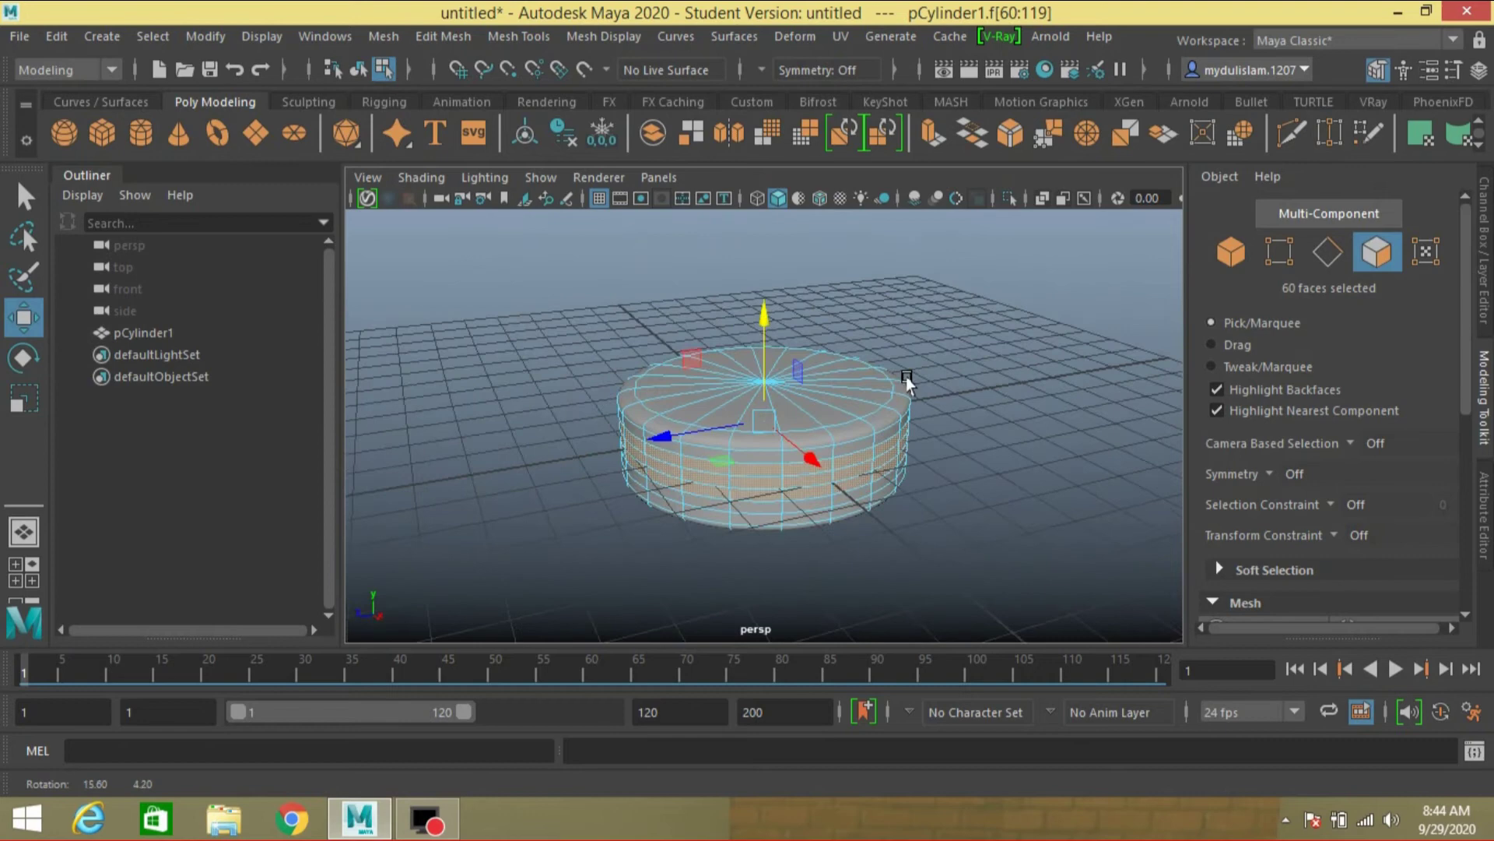
{"action": "left_click", "coordinate": [794, 42]}
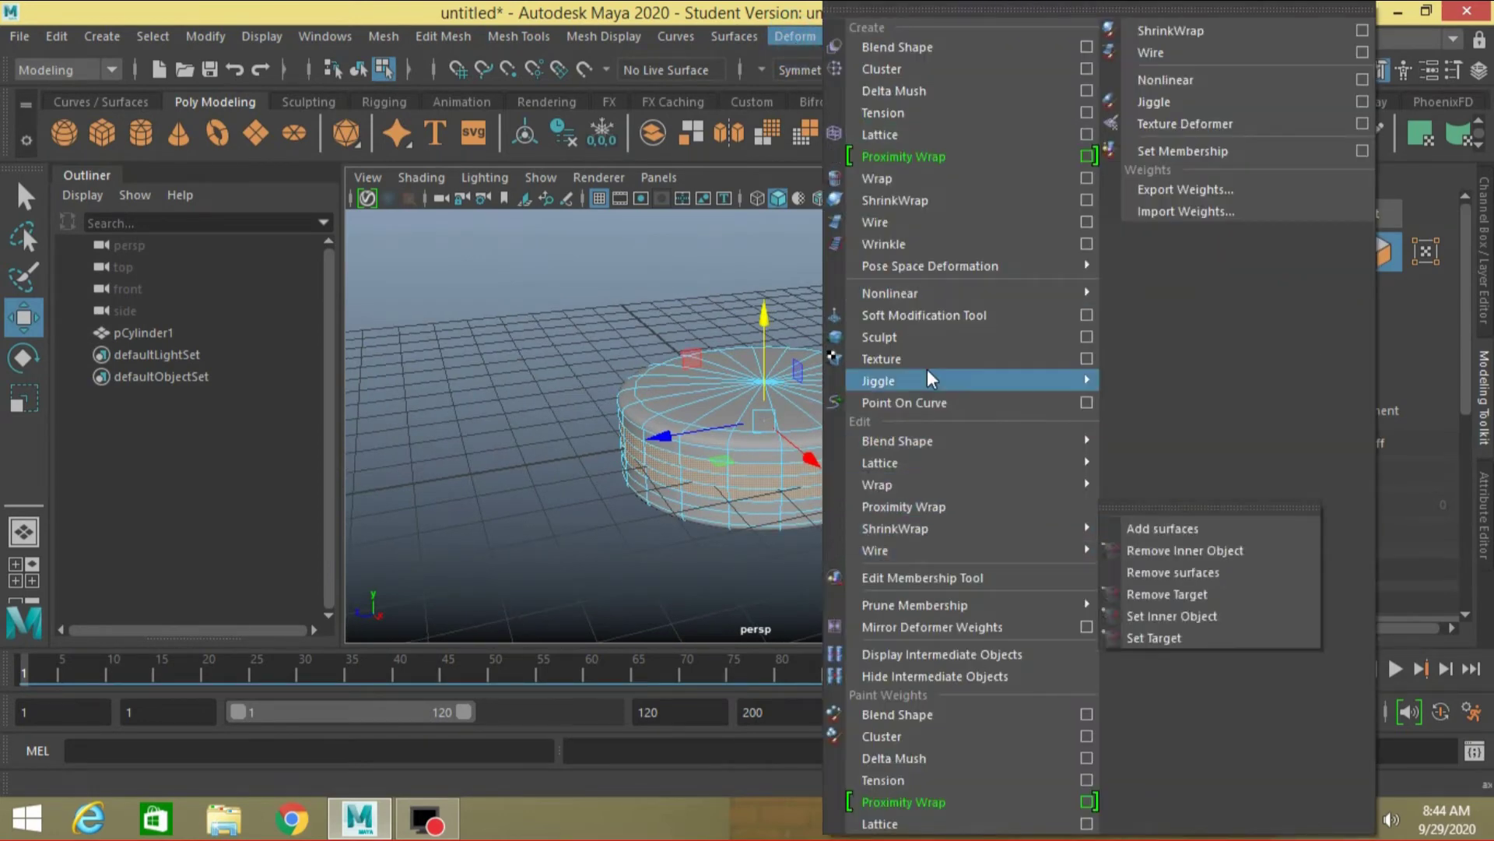
{"action": "mouse_move", "coordinate": [932, 380]}
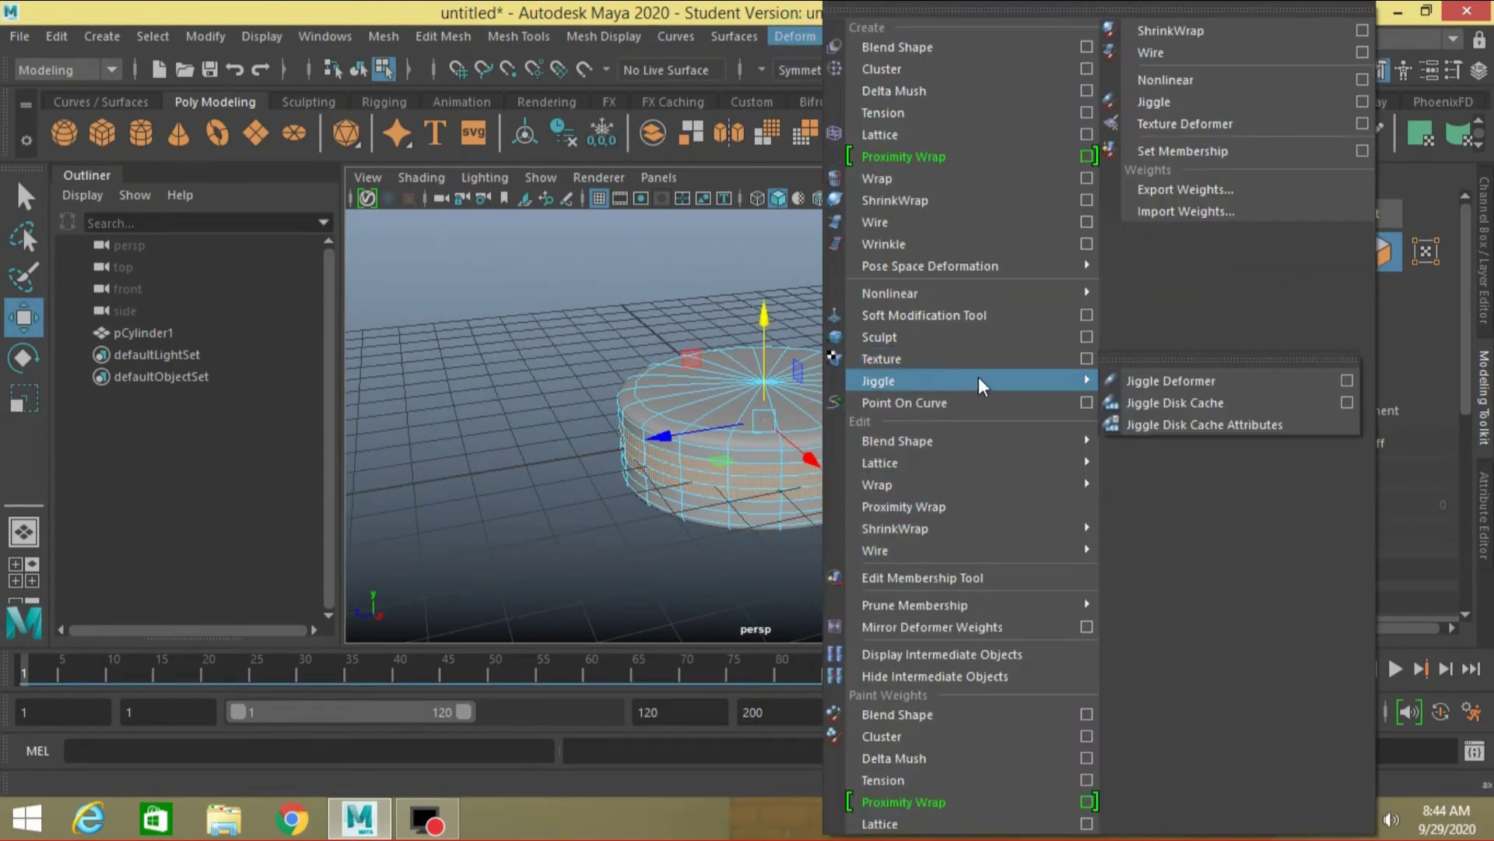
{"action": "left_click", "coordinate": [1152, 382]}
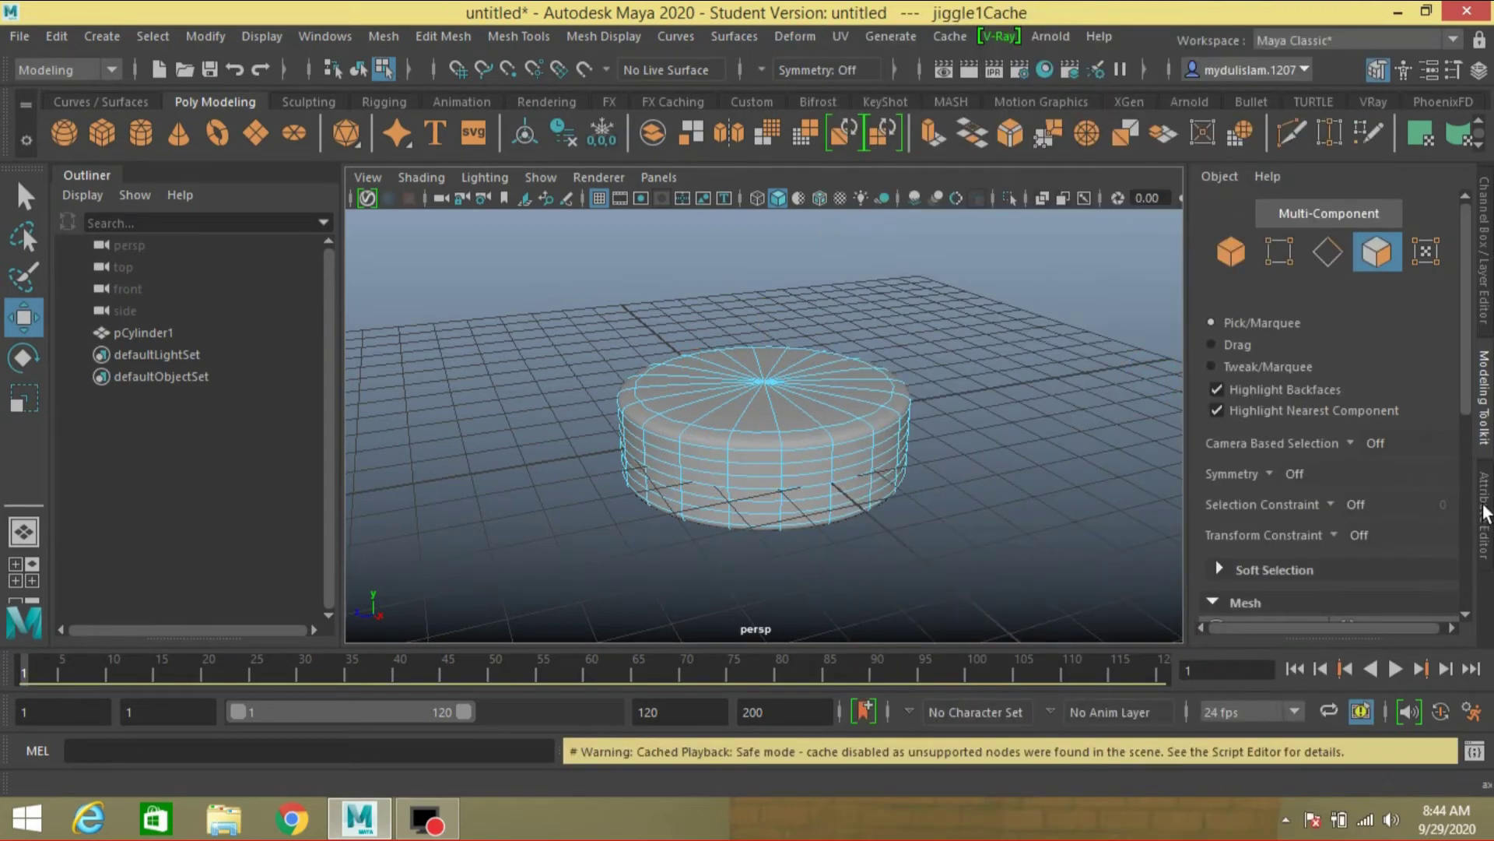
- Set jiggle1 Stiffness to 0.495 and Jiggle Weight to 1.055, then play from the start
{"action": "left_click", "coordinate": [1485, 514]}
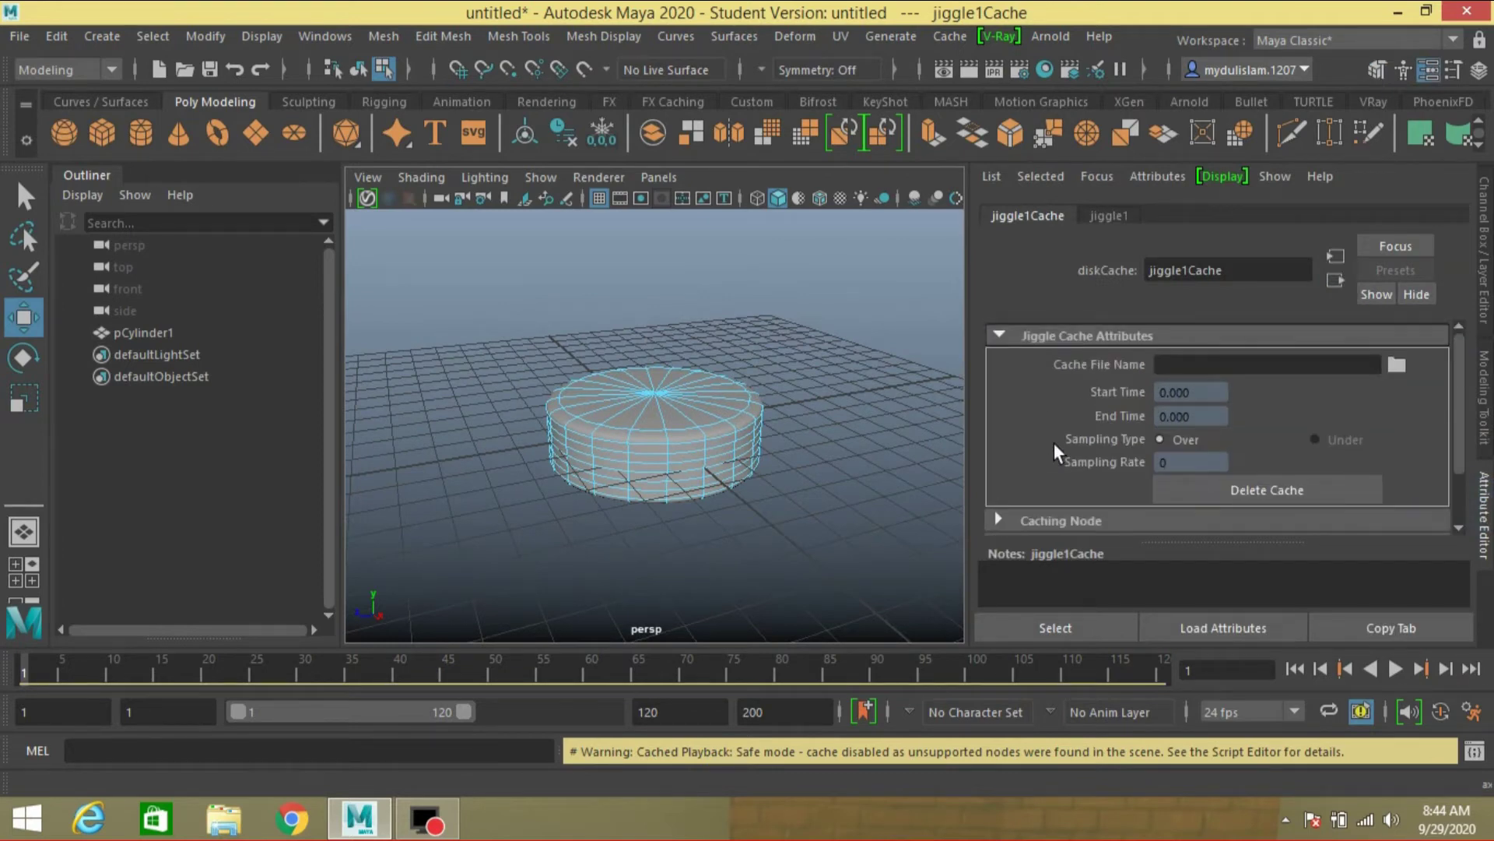
{"action": "scroll", "coordinate": [1053, 445], "scroll_direction": "down", "scroll_amount": 3}
{"action": "left_click", "coordinate": [1109, 217]}
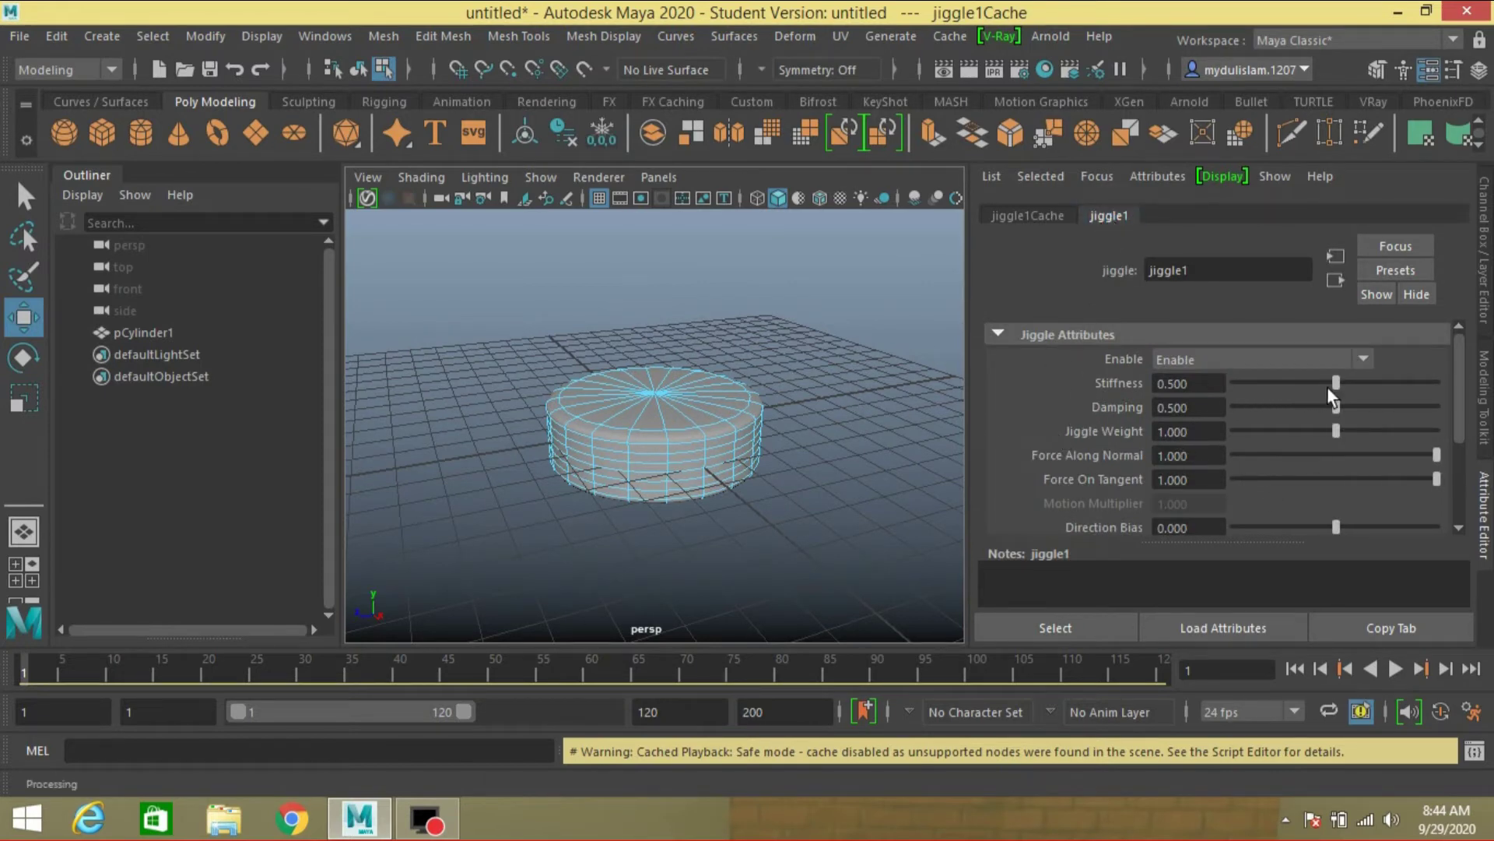
{"action": "left_click_drag", "start_coordinate": [1334, 386], "coordinate": [1366, 388]}
{"action": "left_click_drag", "start_coordinate": [1336, 430], "coordinate": [1337, 435]}
{"action": "left_click", "coordinate": [1293, 668]}
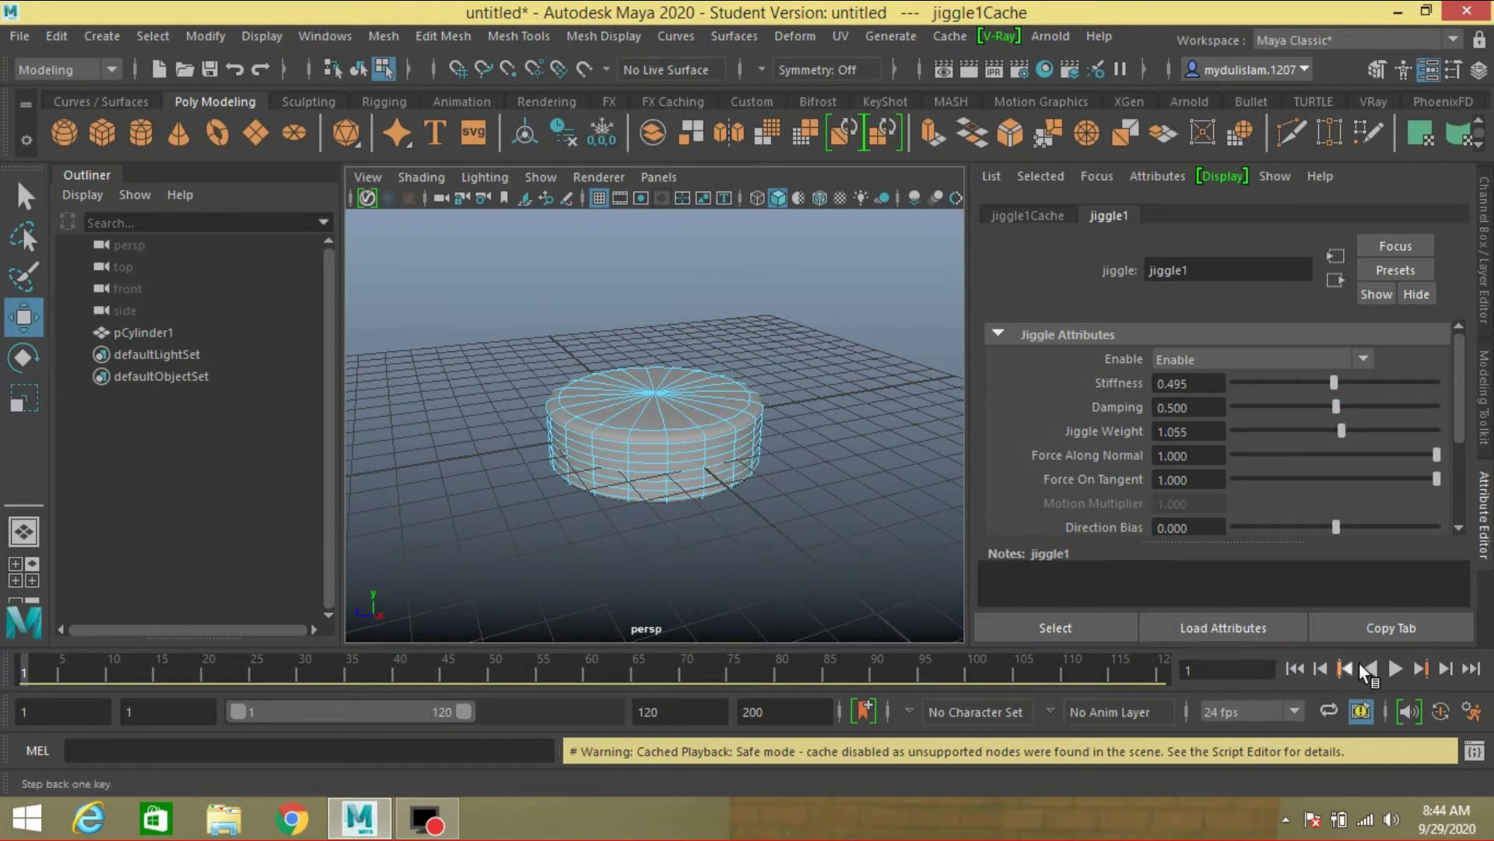
{"action": "left_click", "coordinate": [1394, 668]}
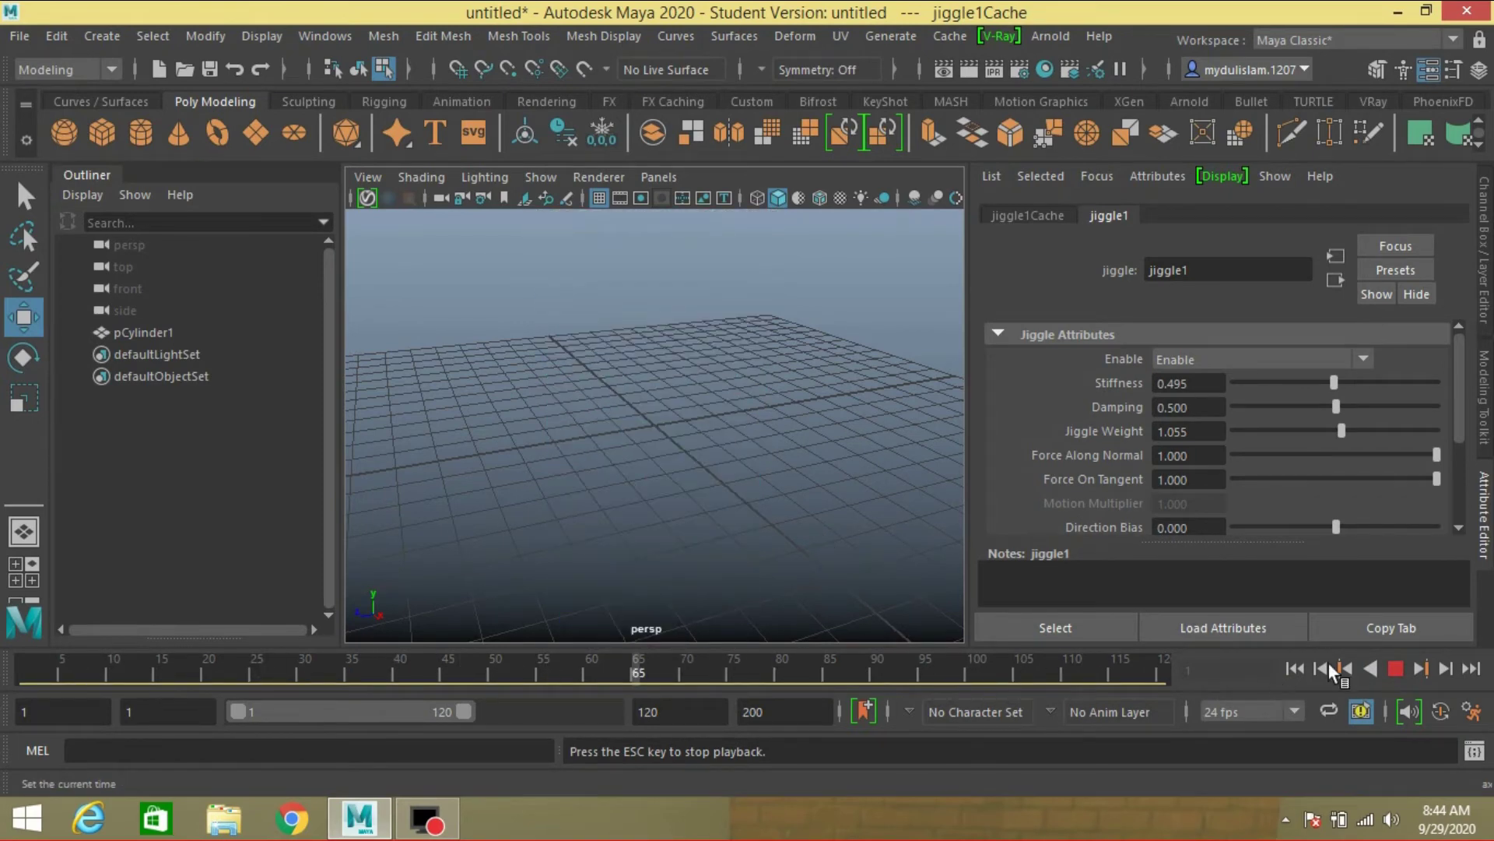
- Stop playback, set Playback Speed to Real-time, and replay from frame 1
{"action": "left_click", "coordinate": [1396, 667]}
{"action": "right_click", "coordinate": [724, 657]}
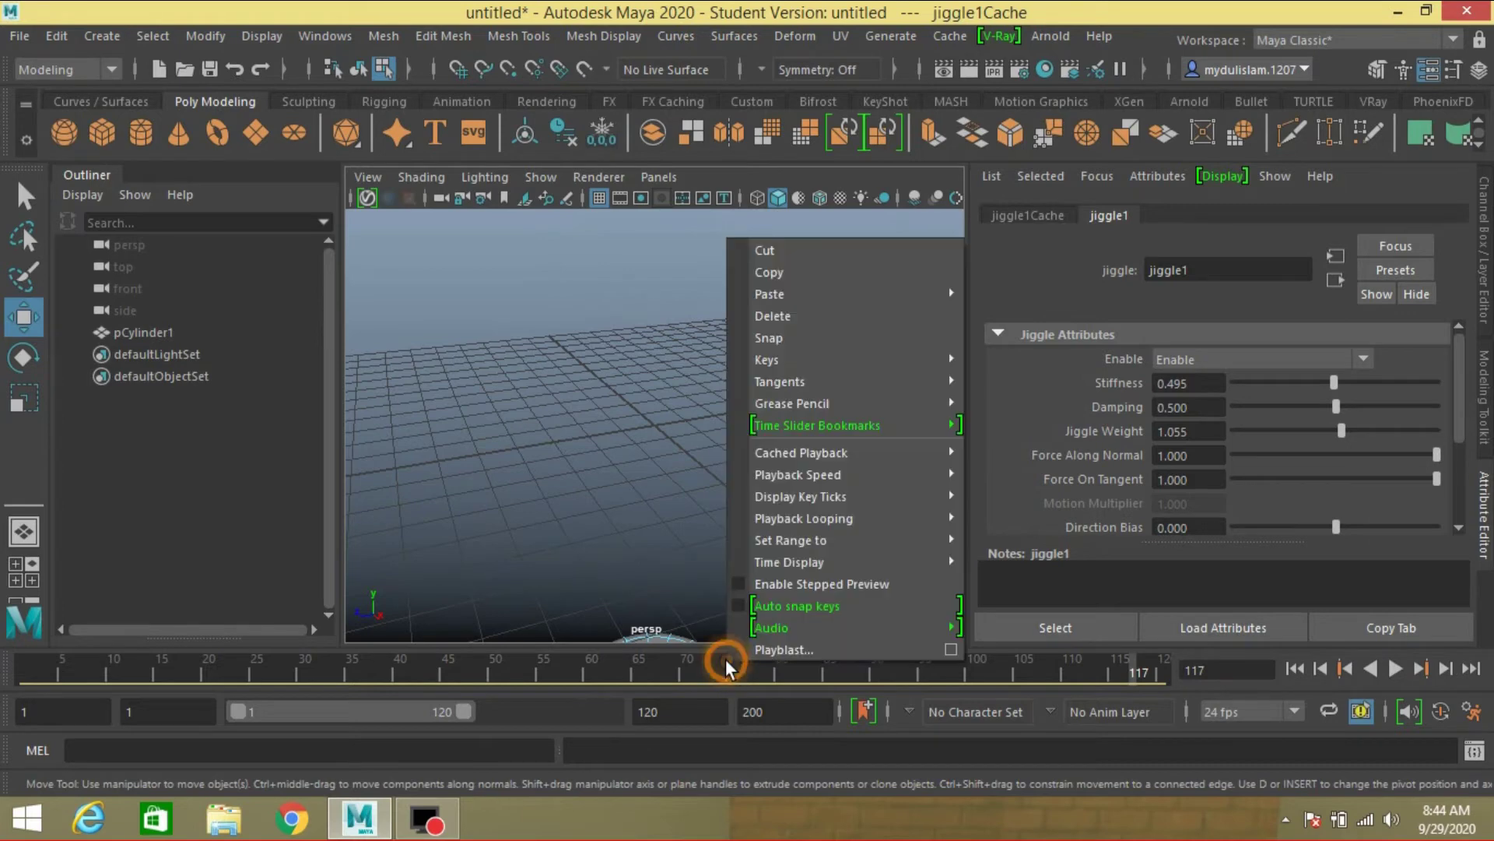
{"action": "mouse_move", "coordinate": [807, 471]}
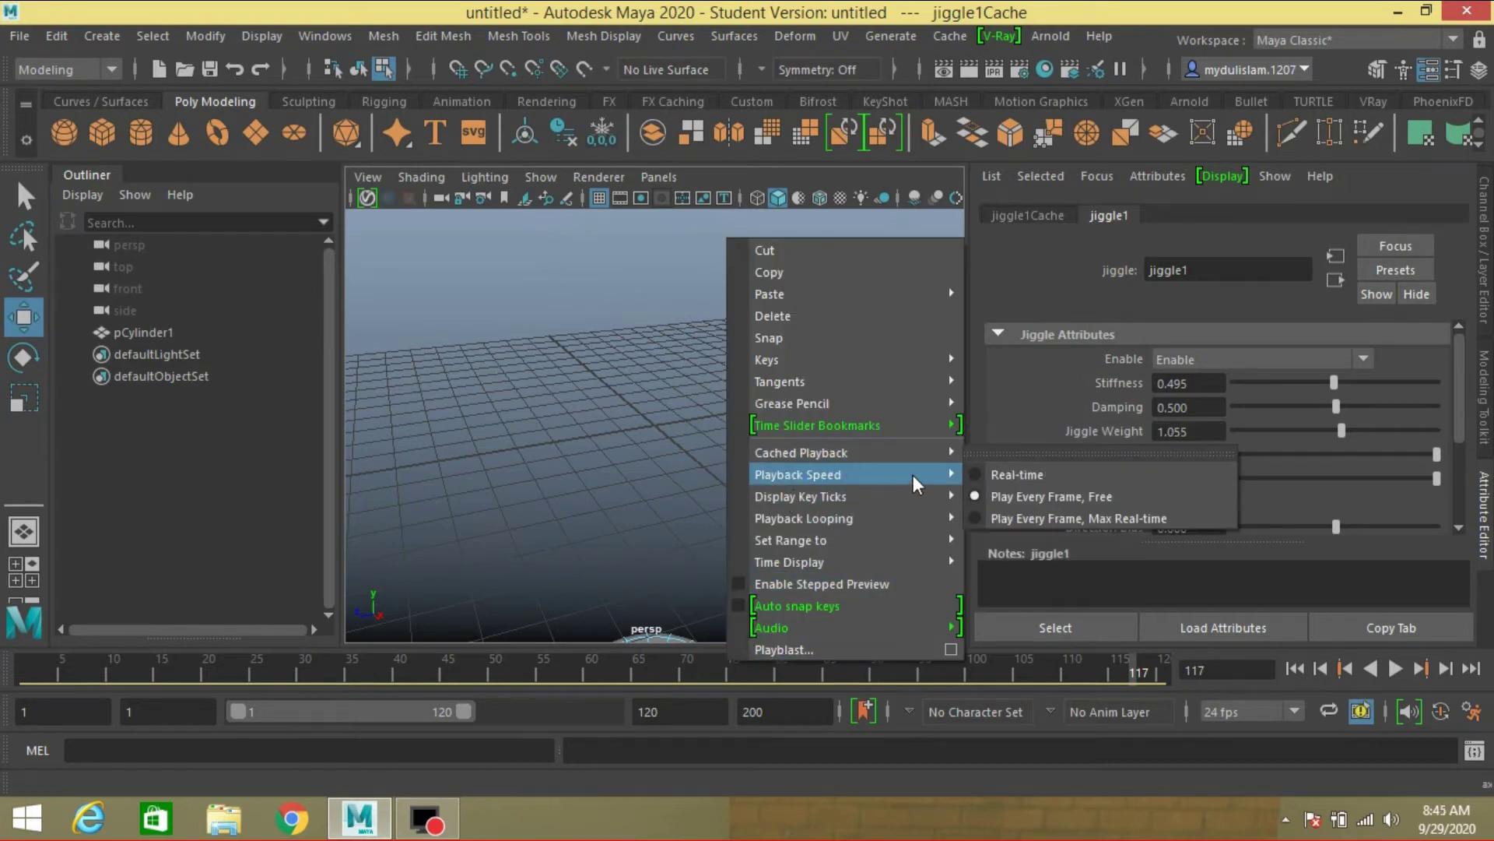
{"action": "left_click", "coordinate": [988, 474]}
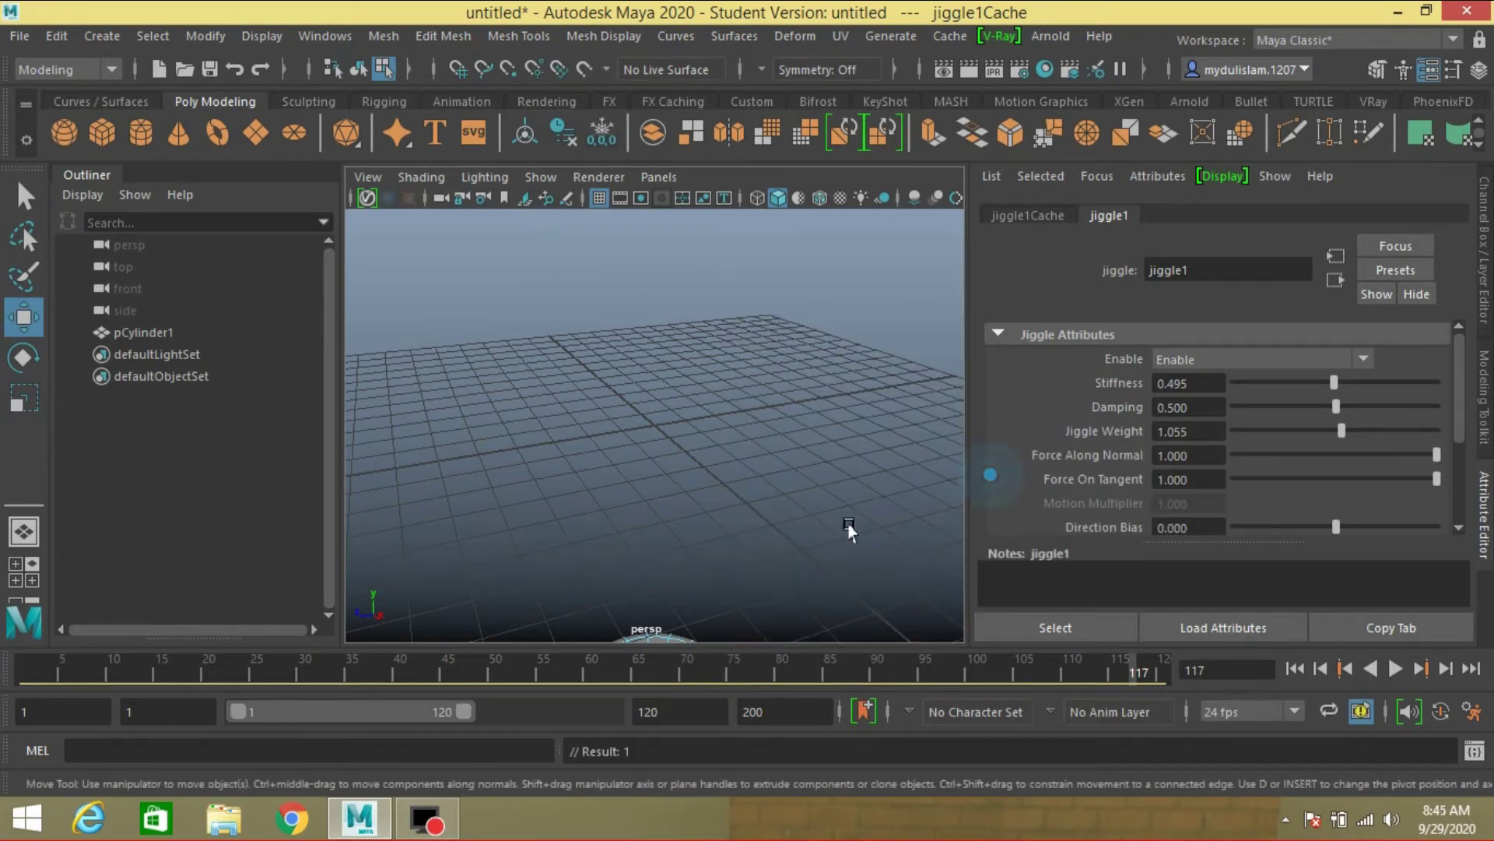
{"action": "left_click", "coordinate": [1295, 668]}
{"action": "left_click", "coordinate": [1395, 667]}
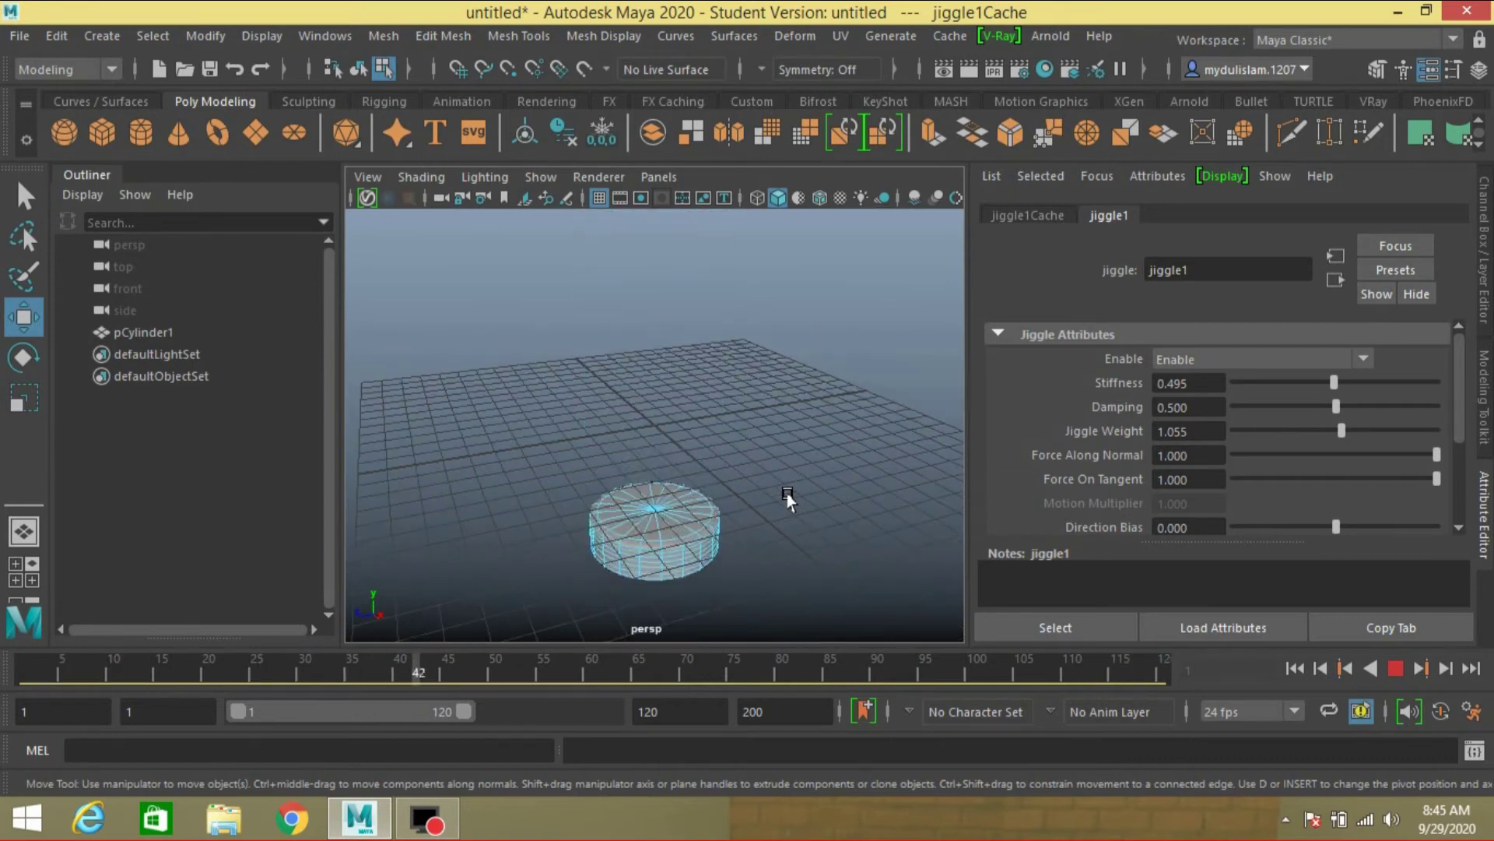
- Stop at frame 85, rewind, and lower jiggle1's Force On Tangent and Force Along Normal
{"action": "left_click", "coordinate": [1390, 670]}
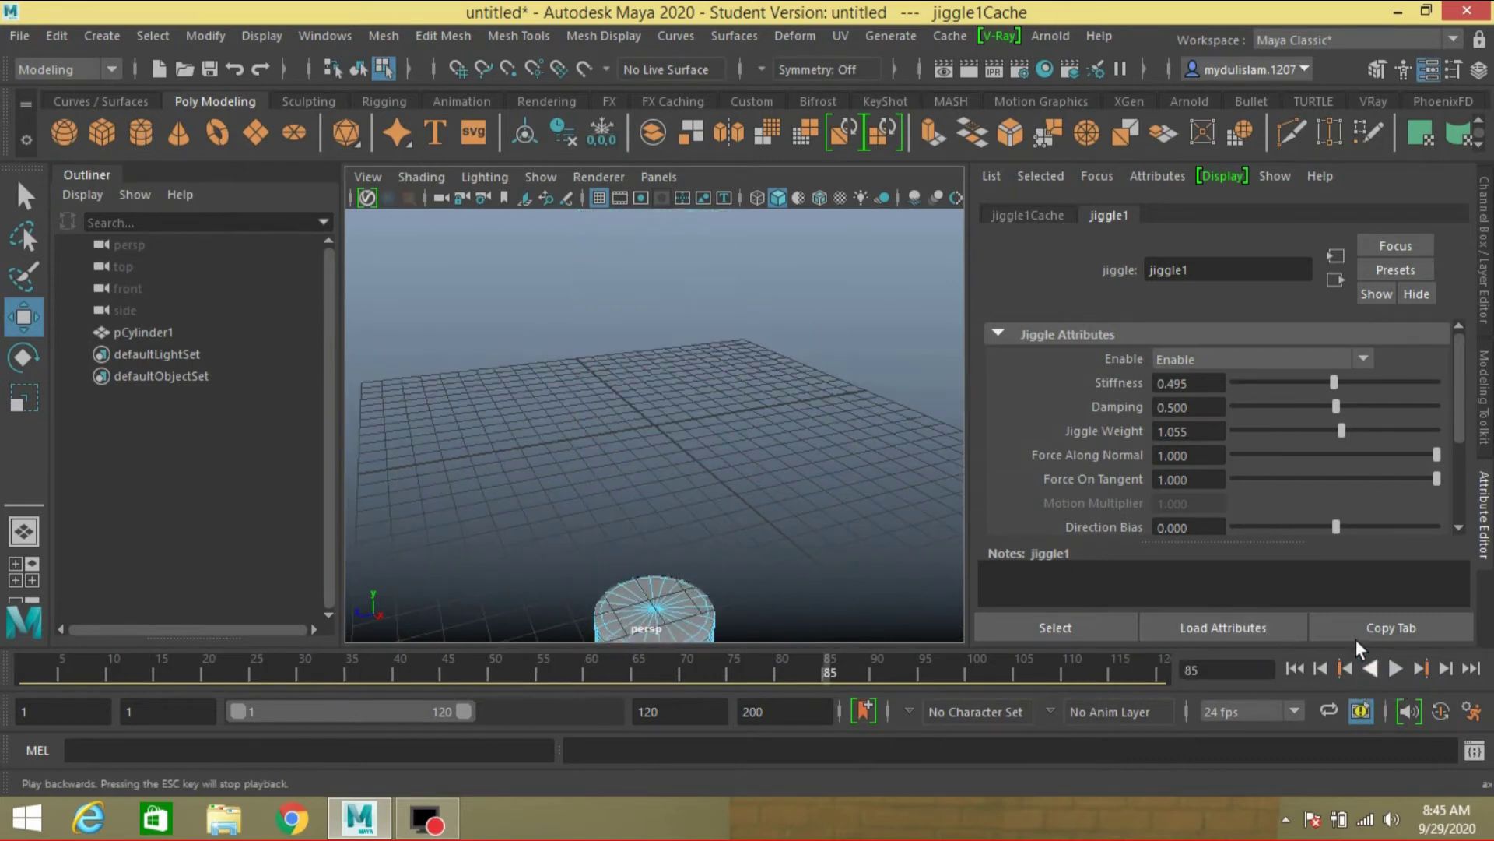
{"action": "left_click_drag", "start_coordinate": [1433, 478], "coordinate": [1354, 473]}
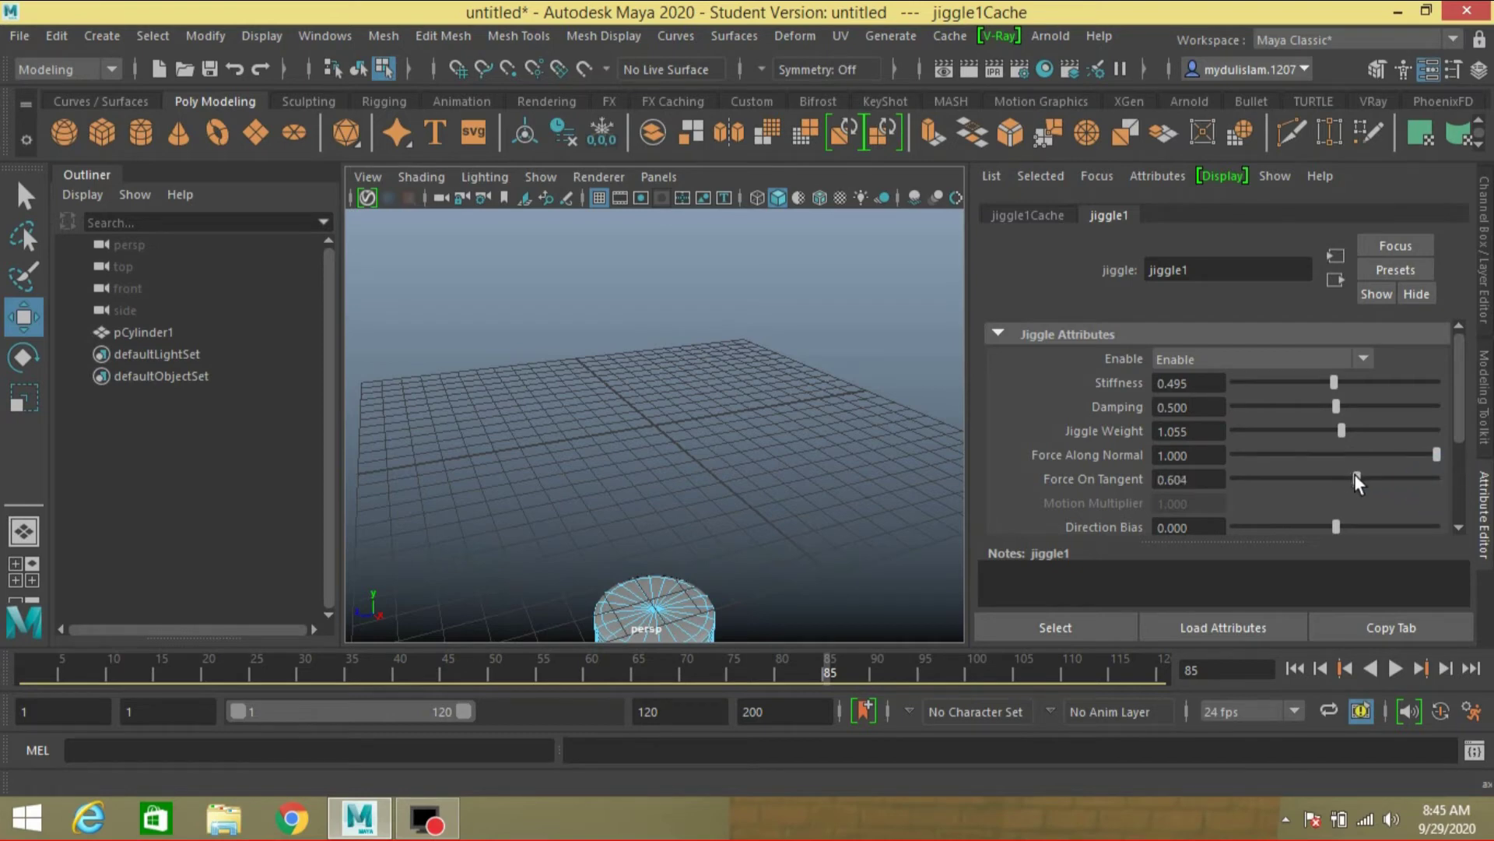
{"action": "left_click", "coordinate": [1295, 668]}
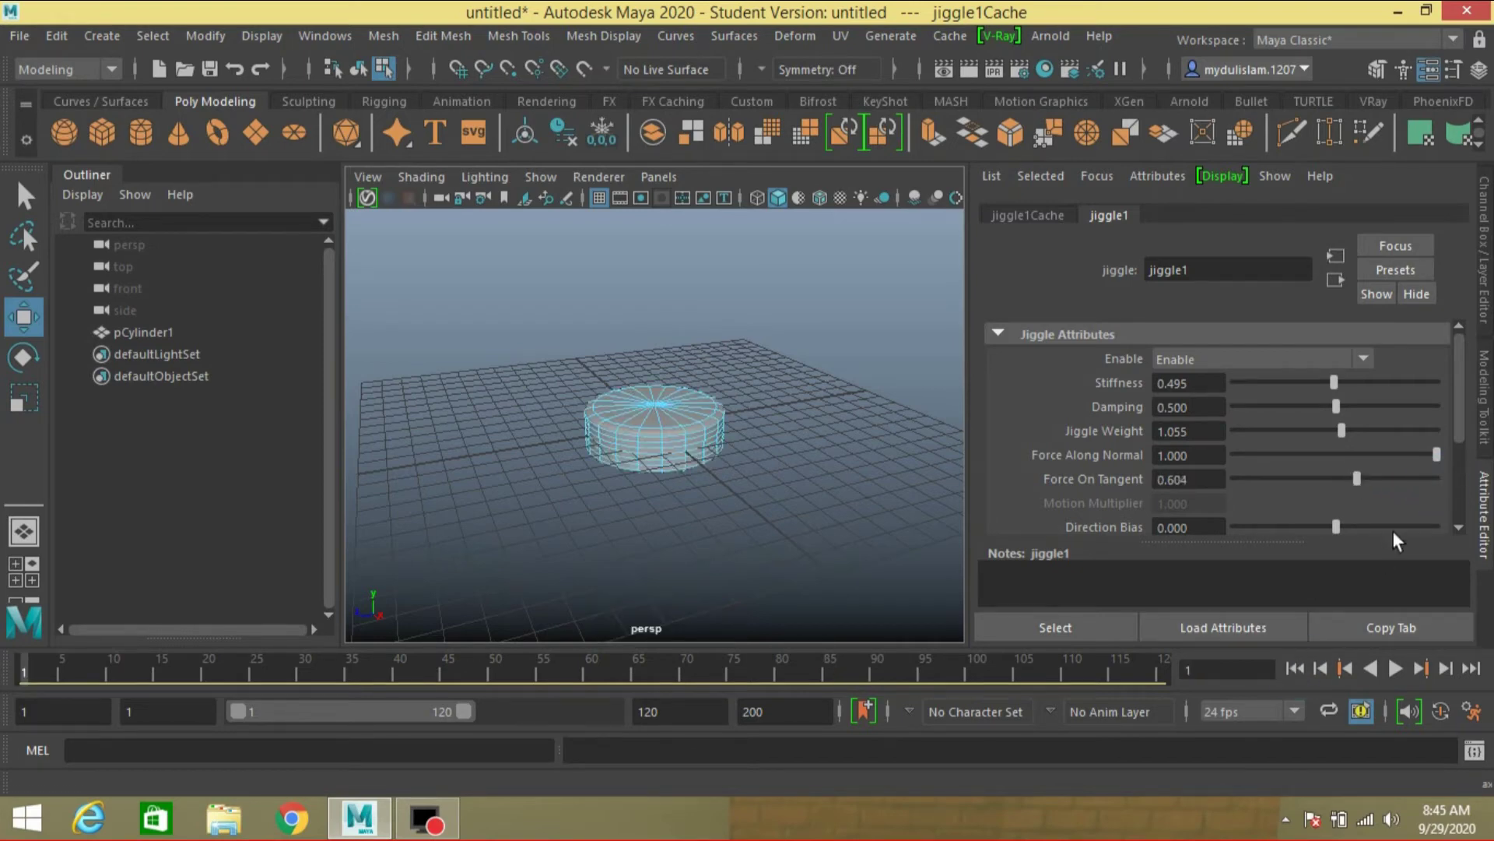
{"action": "left_click_drag", "start_coordinate": [1356, 478], "coordinate": [1311, 478]}
{"action": "mouse_move", "coordinate": [1432, 452]}
{"action": "left_mouse_down"}
{"action": "mouse_move", "coordinate": [1378, 458]}
{"action": "mouse_move", "coordinate": [1355, 432]}
{"action": "mouse_move", "coordinate": [1437, 433]}
{"action": "left_mouse_up"}
{"action": "scroll", "coordinate": [1170, 458], "scroll_direction": "down", "scroll_amount": 2}
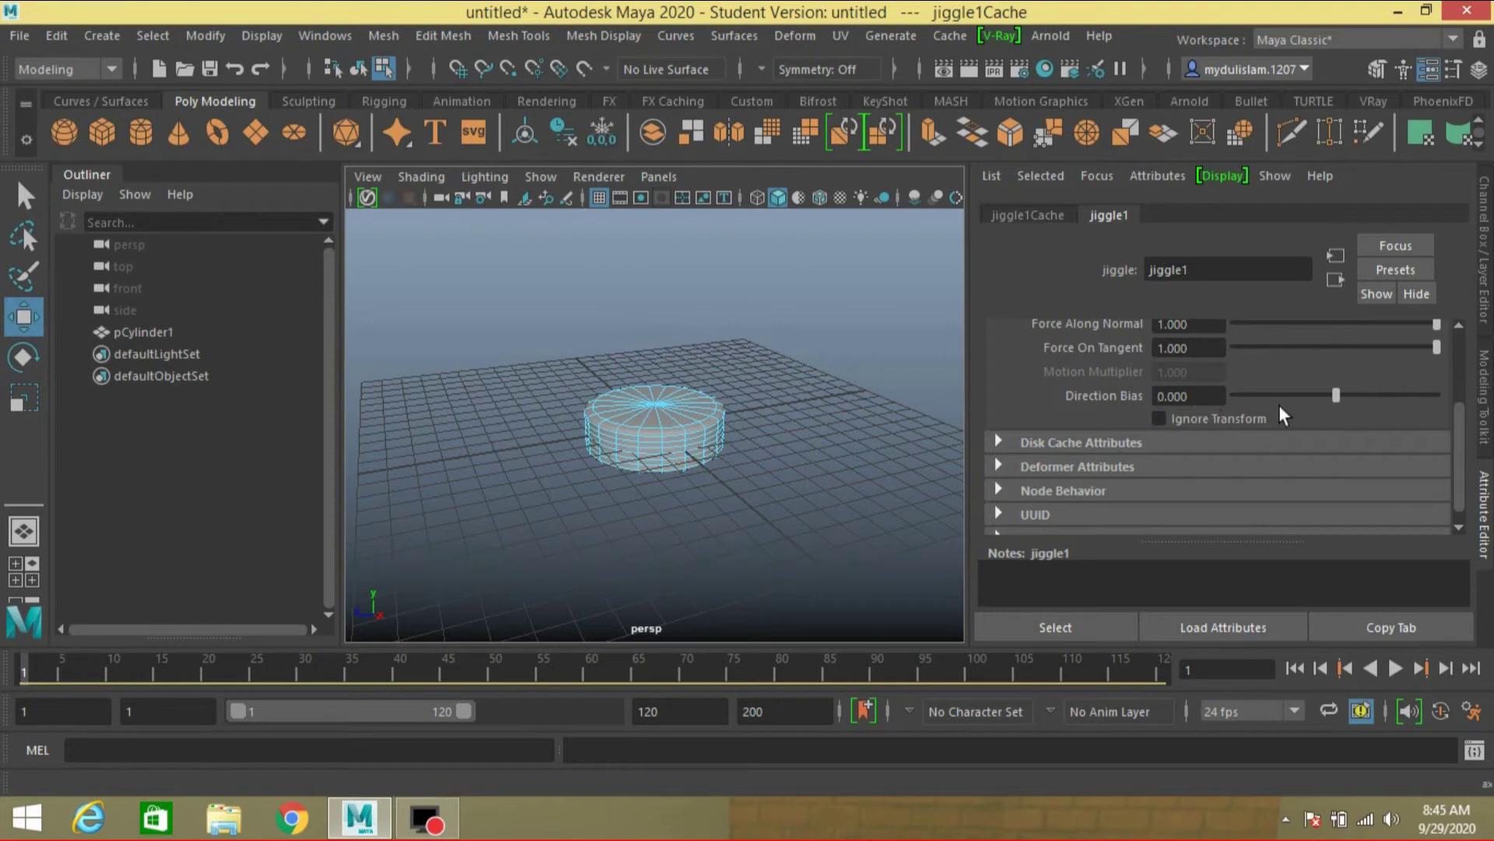
- Set Direction Bias to 0.813, play the bounce, stop at frame 77, and rewind to frame 1
{"action": "left_click_drag", "start_coordinate": [1337, 395], "coordinate": [1408, 396]}
{"action": "left_click_drag", "start_coordinate": [1422, 433], "coordinate": [1416, 432]}
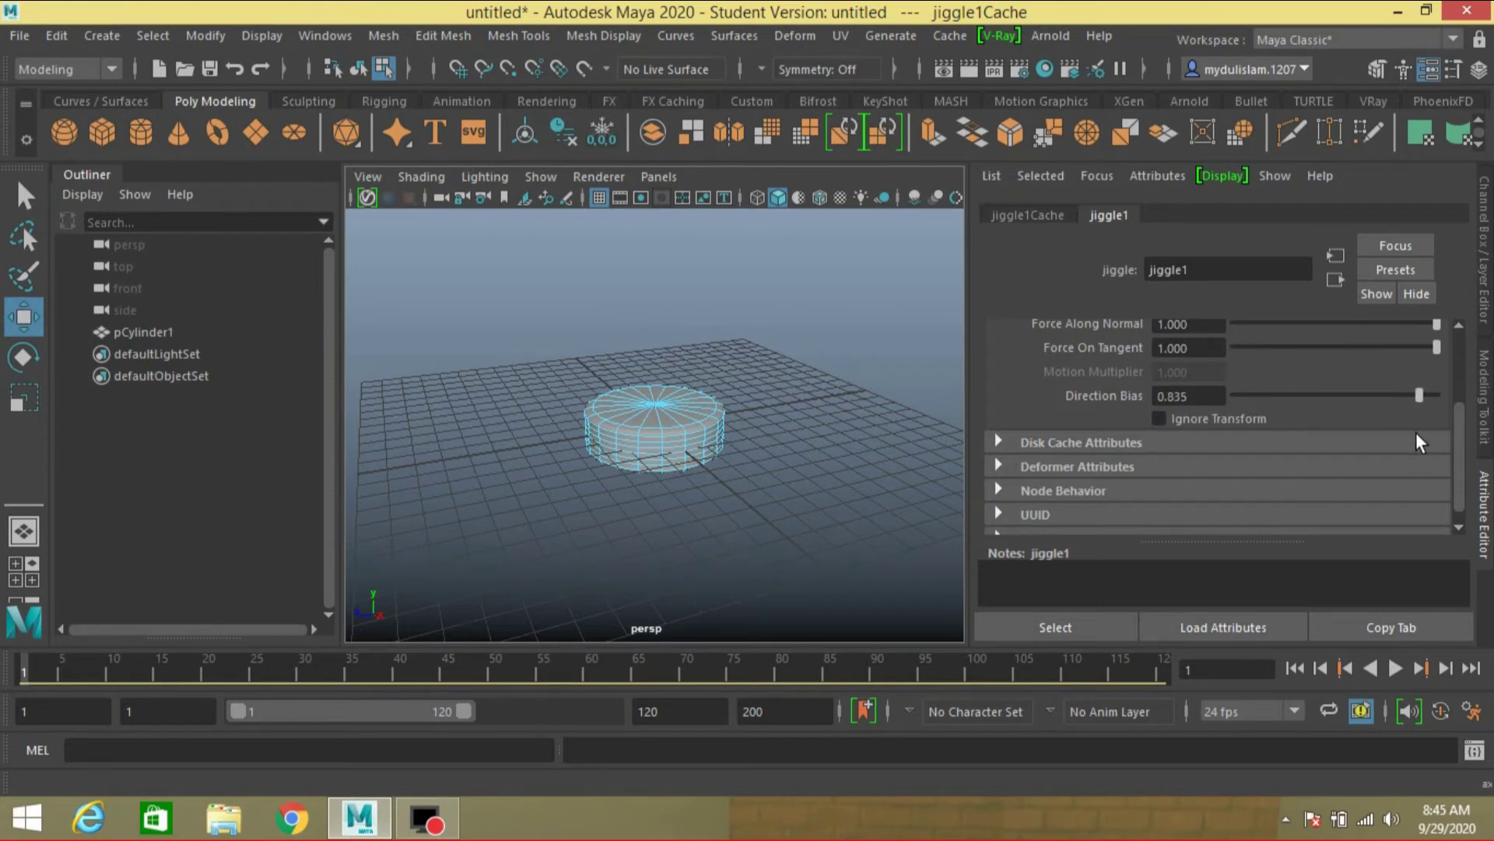
{"action": "left_click", "coordinate": [1390, 667]}
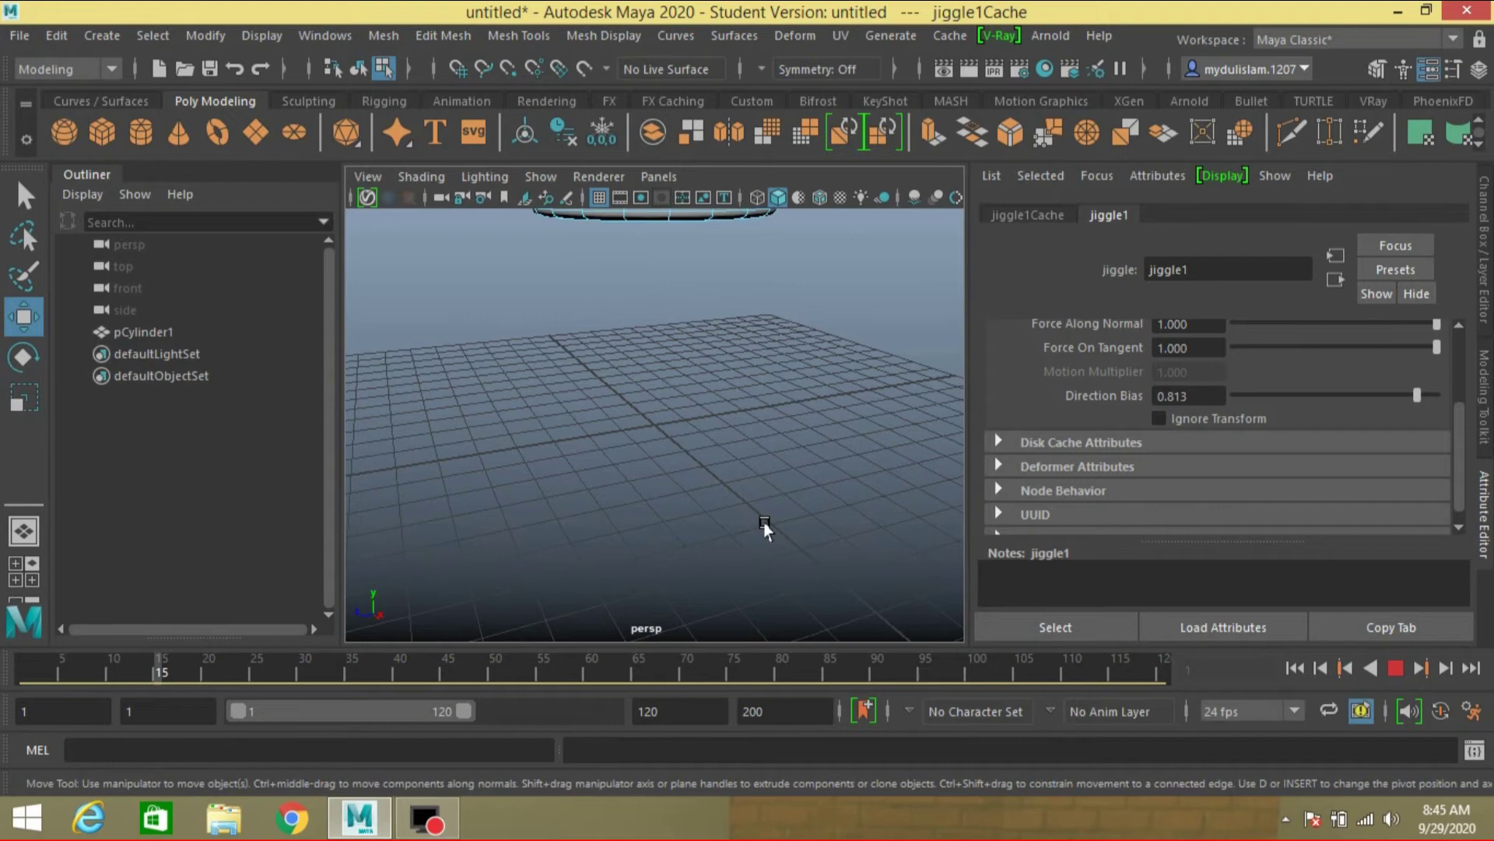
{"action": "left_click", "coordinate": [1394, 668]}
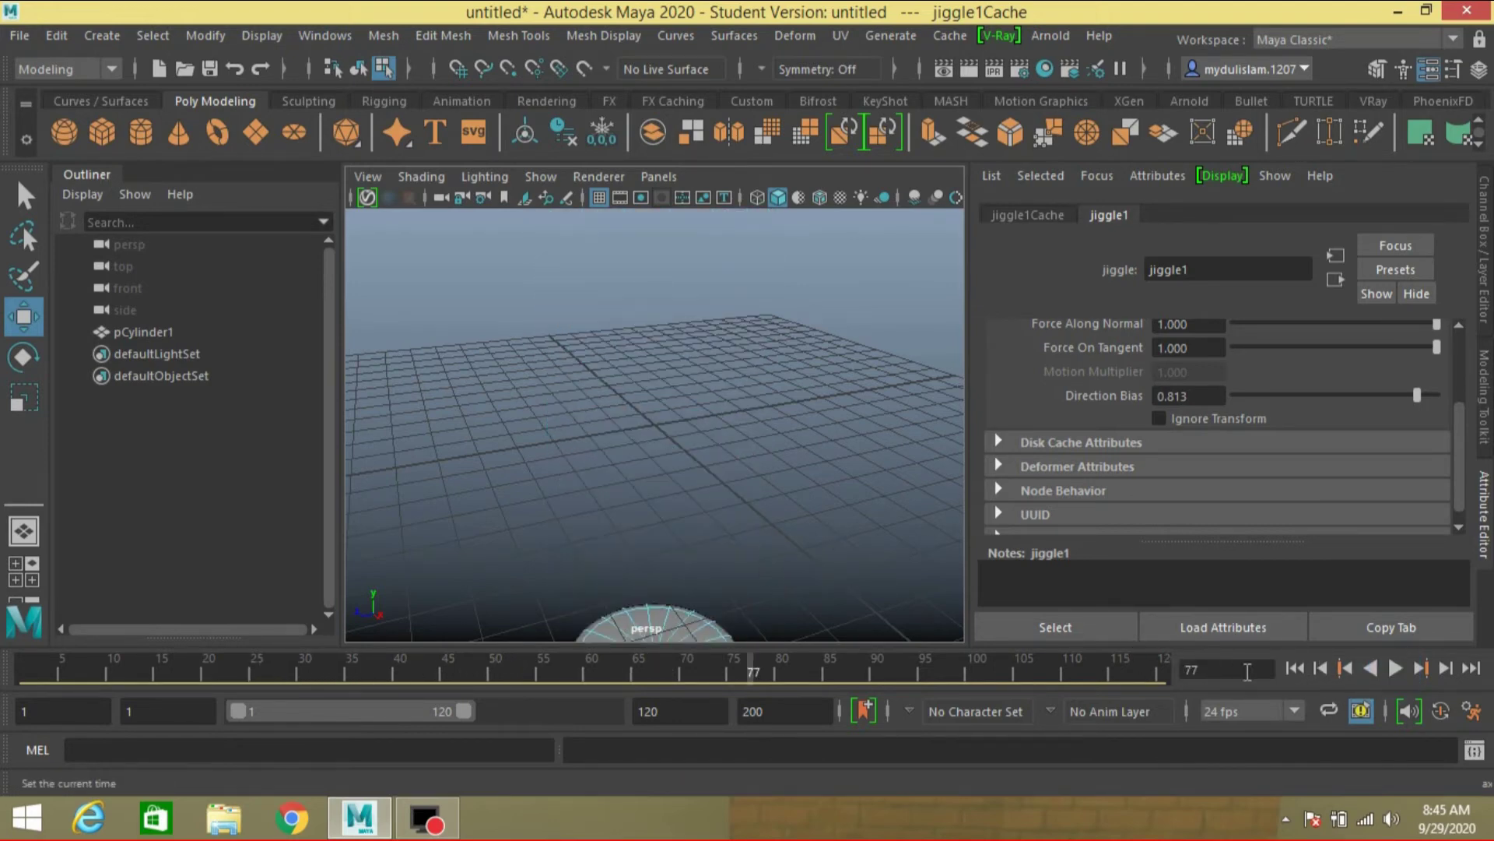
{"action": "left_click", "coordinate": [1293, 670]}
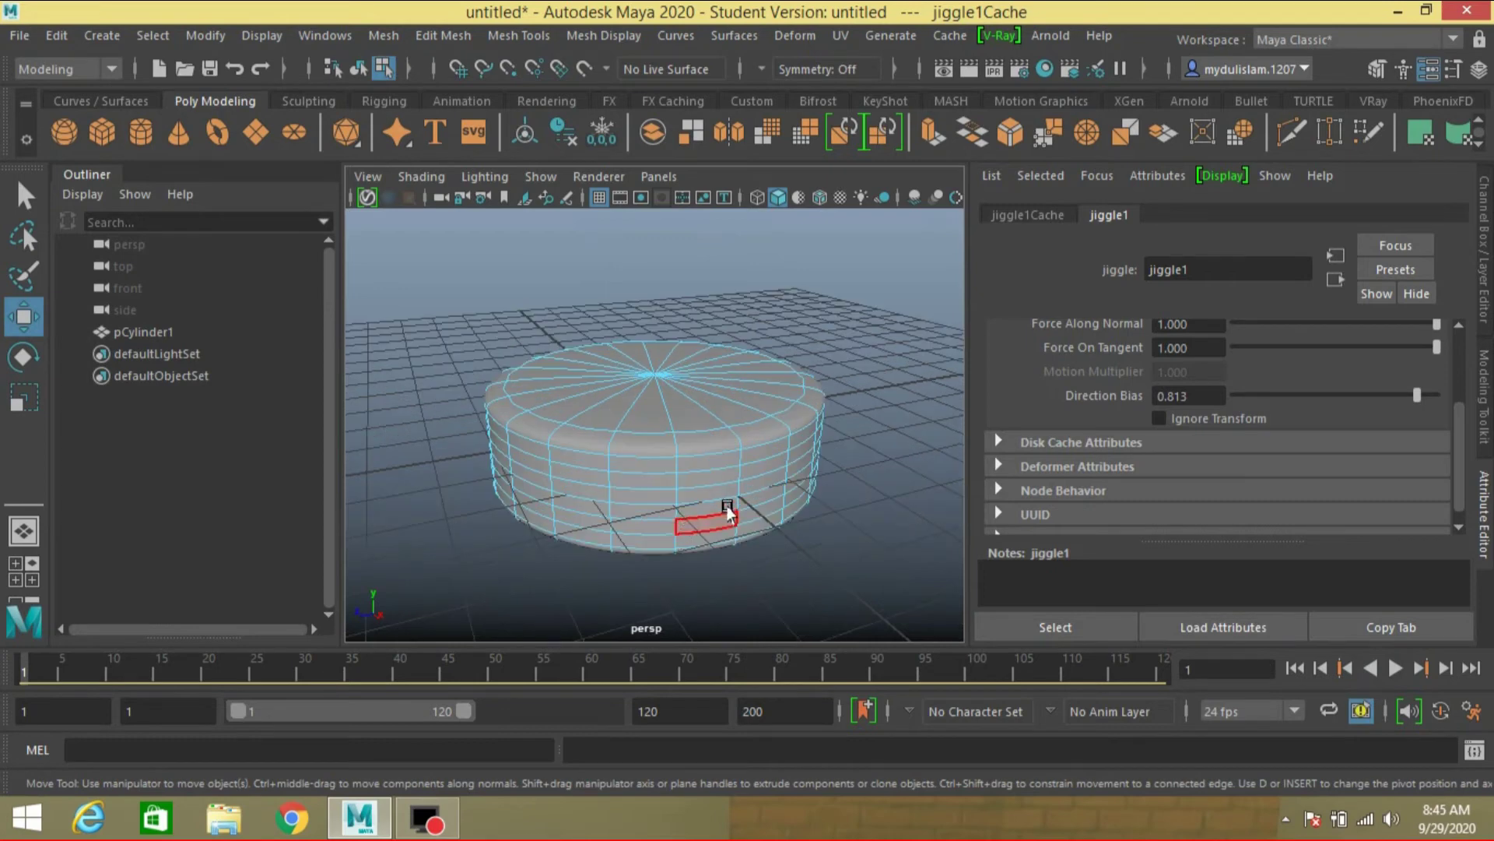
- Select the 20-face ring f[80:99] on the cylinder's side in Face mode
{"action": "left_click", "coordinate": [1376, 69]}
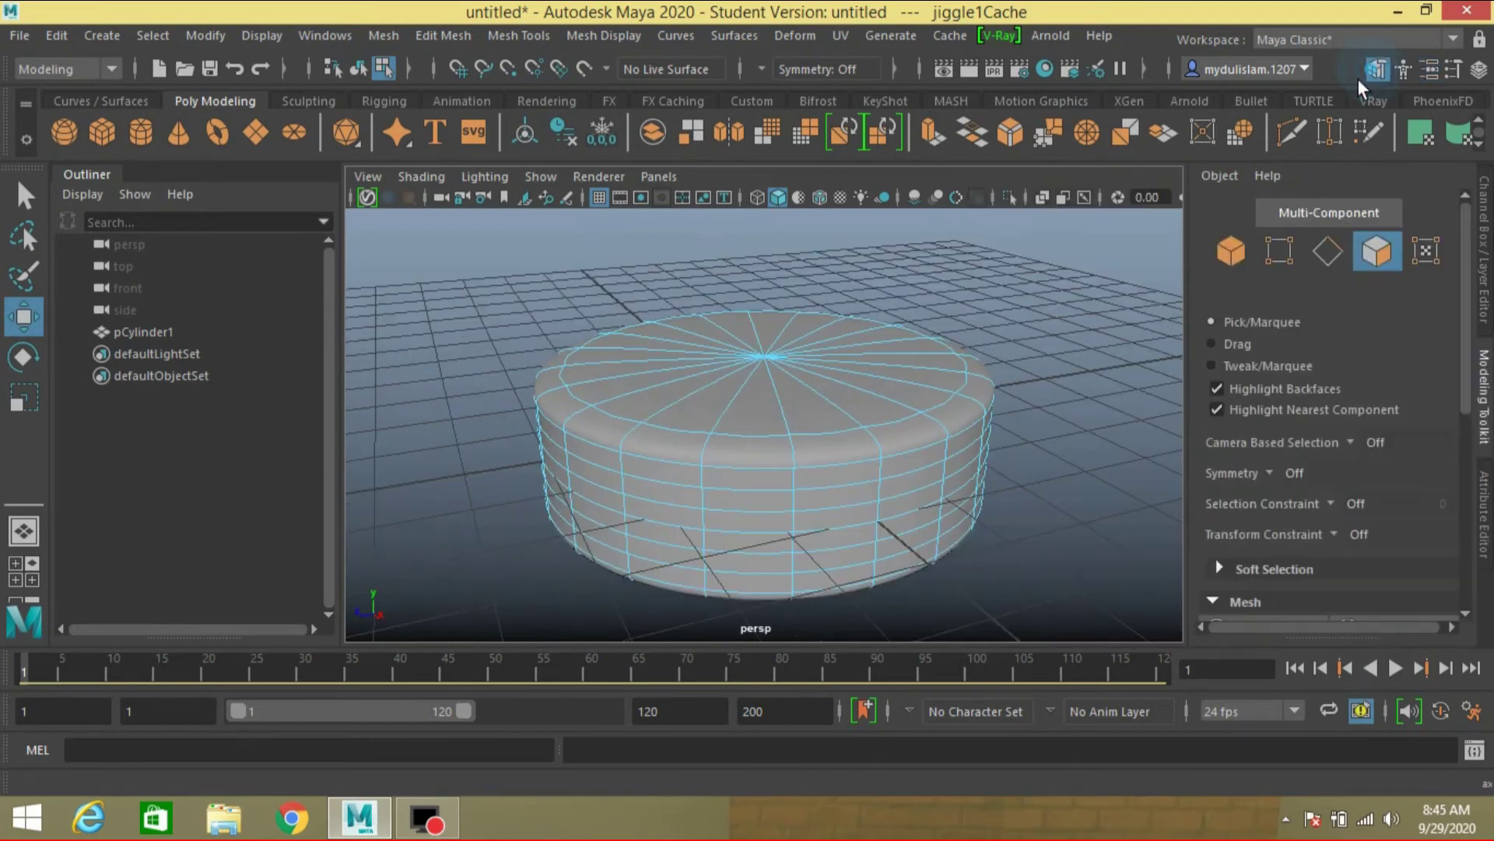
{"action": "left_click", "coordinate": [1231, 250]}
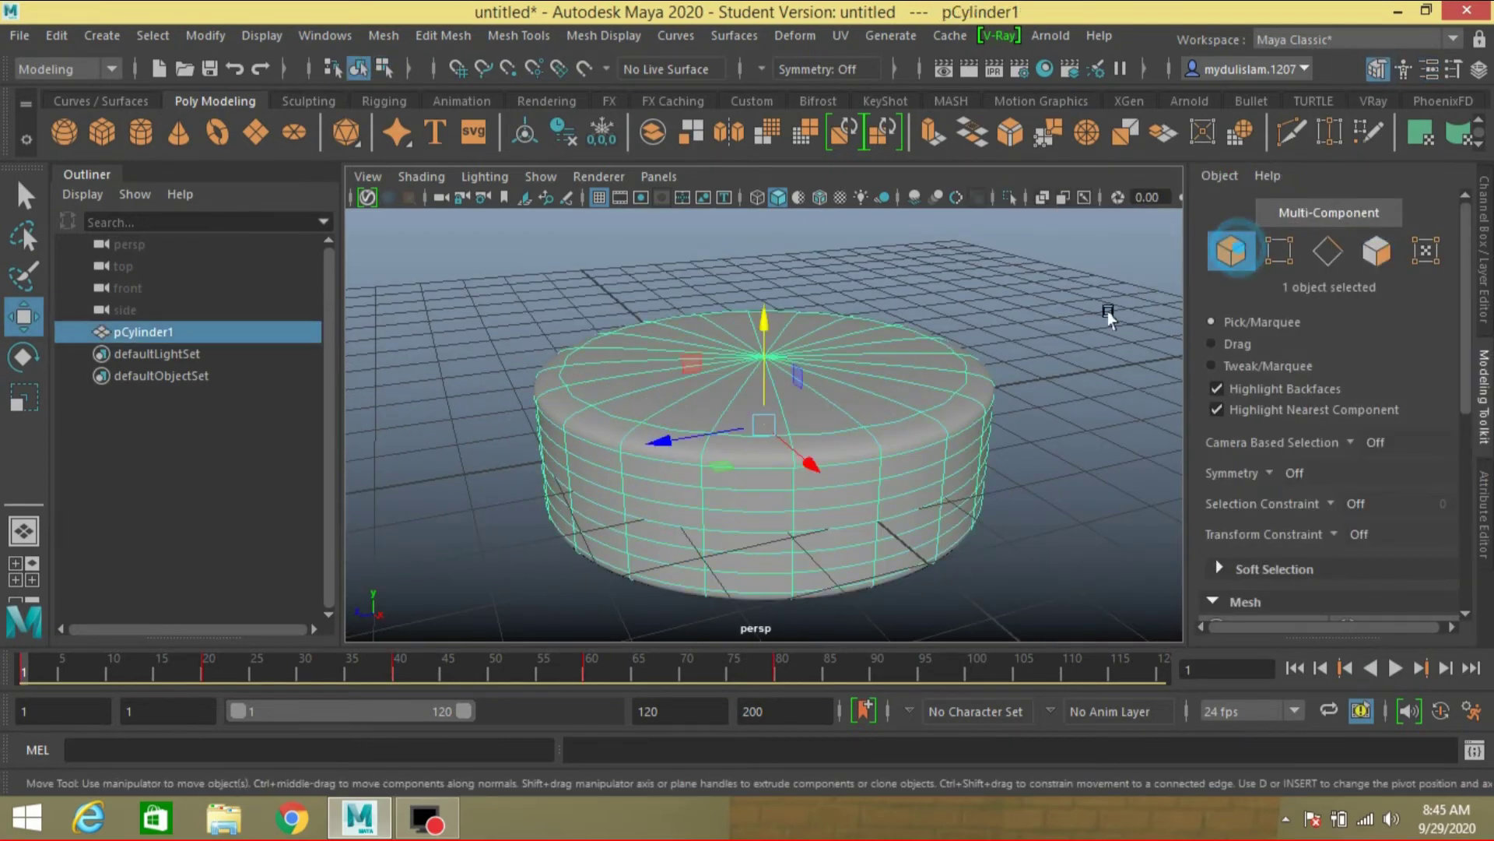
{"action": "left_click", "coordinate": [1377, 249]}
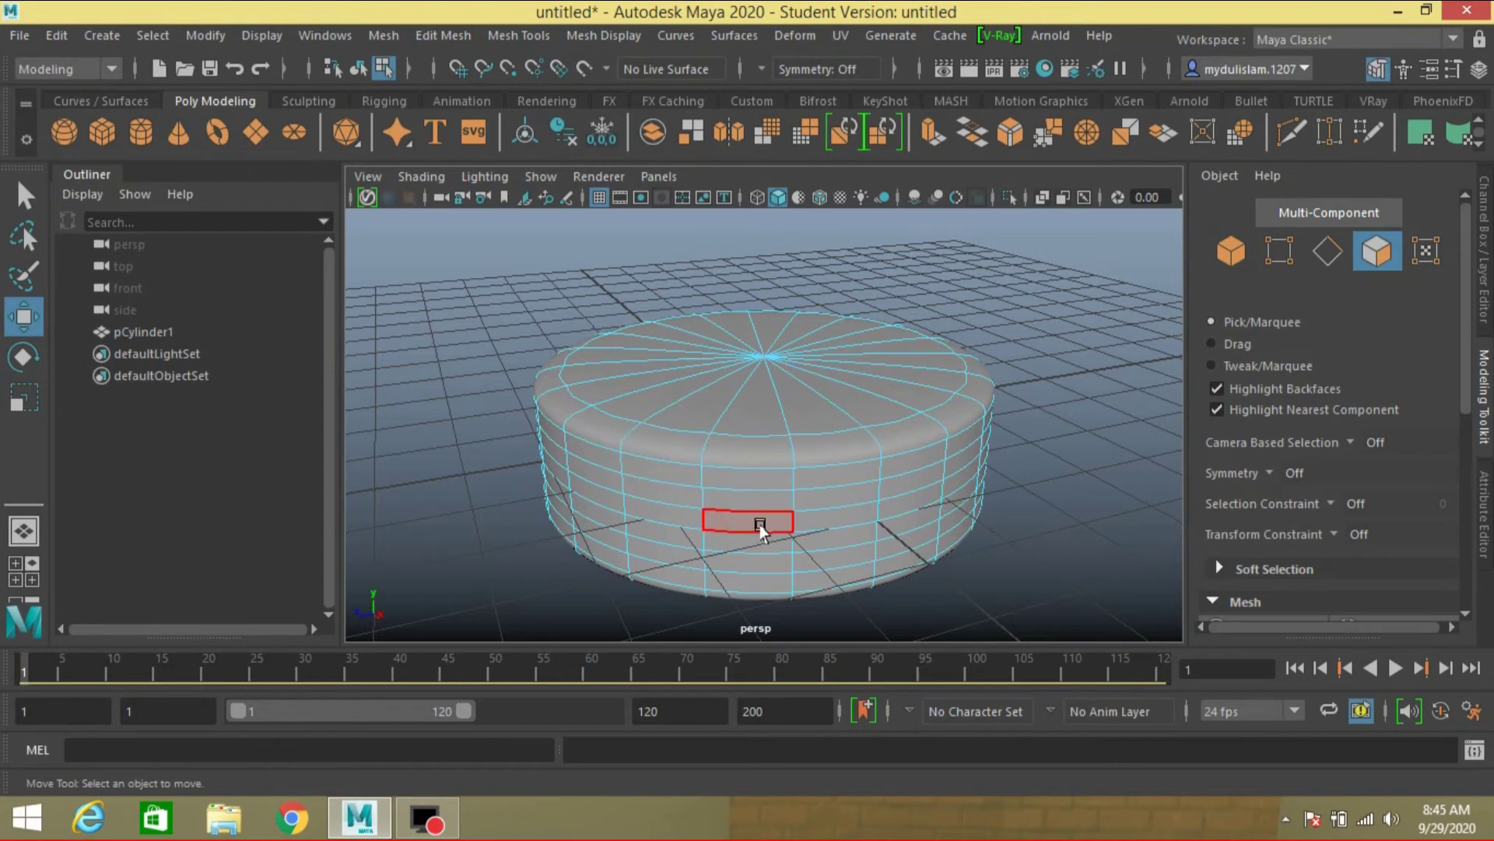
{"action": "double_click", "coordinate": [760, 530]}
{"action": "left_click", "coordinate": [761, 529]}
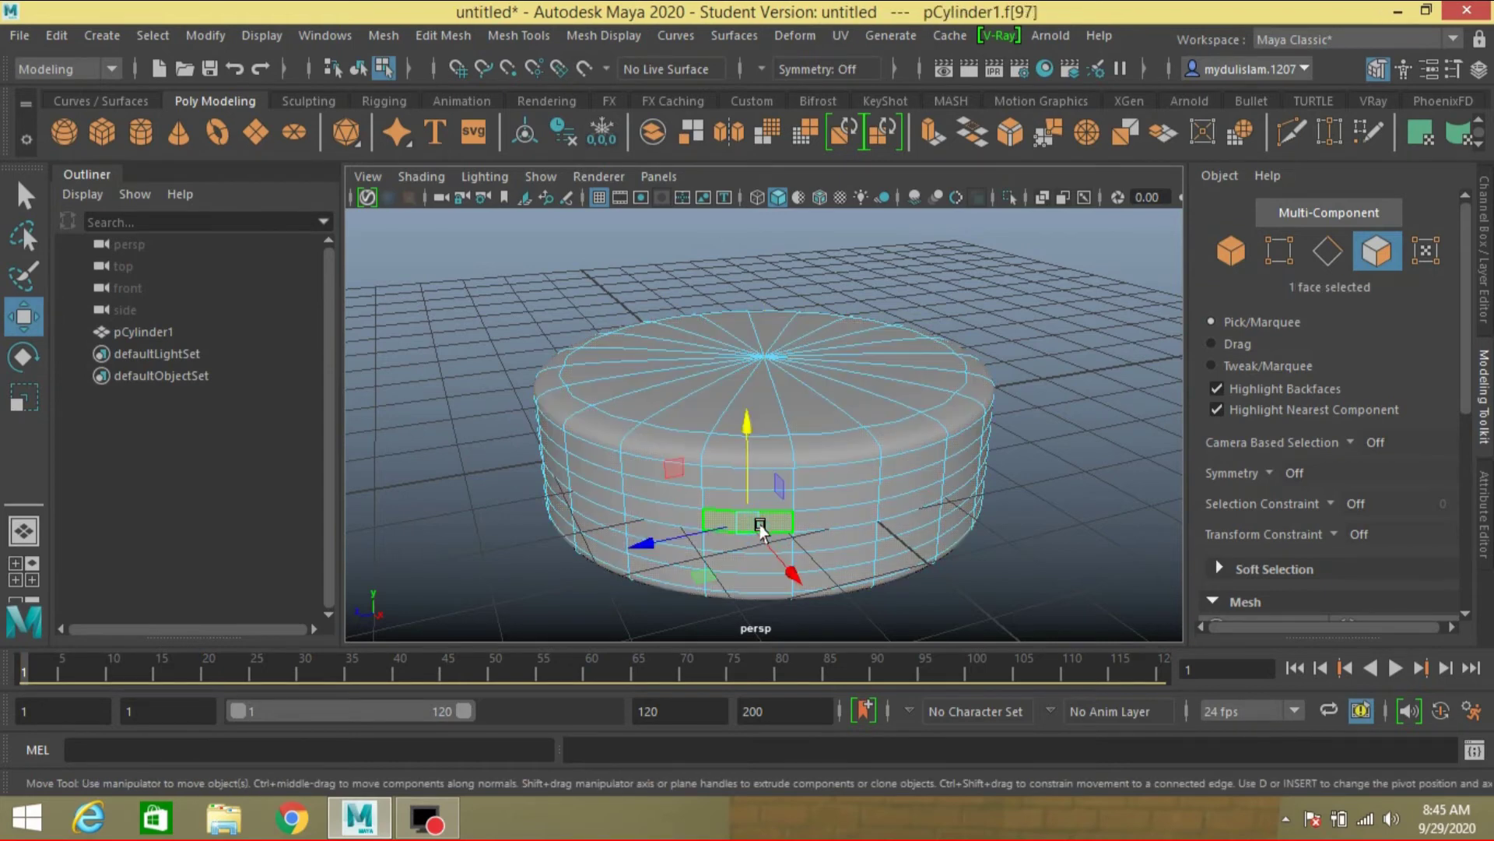
{"action": "double_click", "coordinate": [827, 523]}
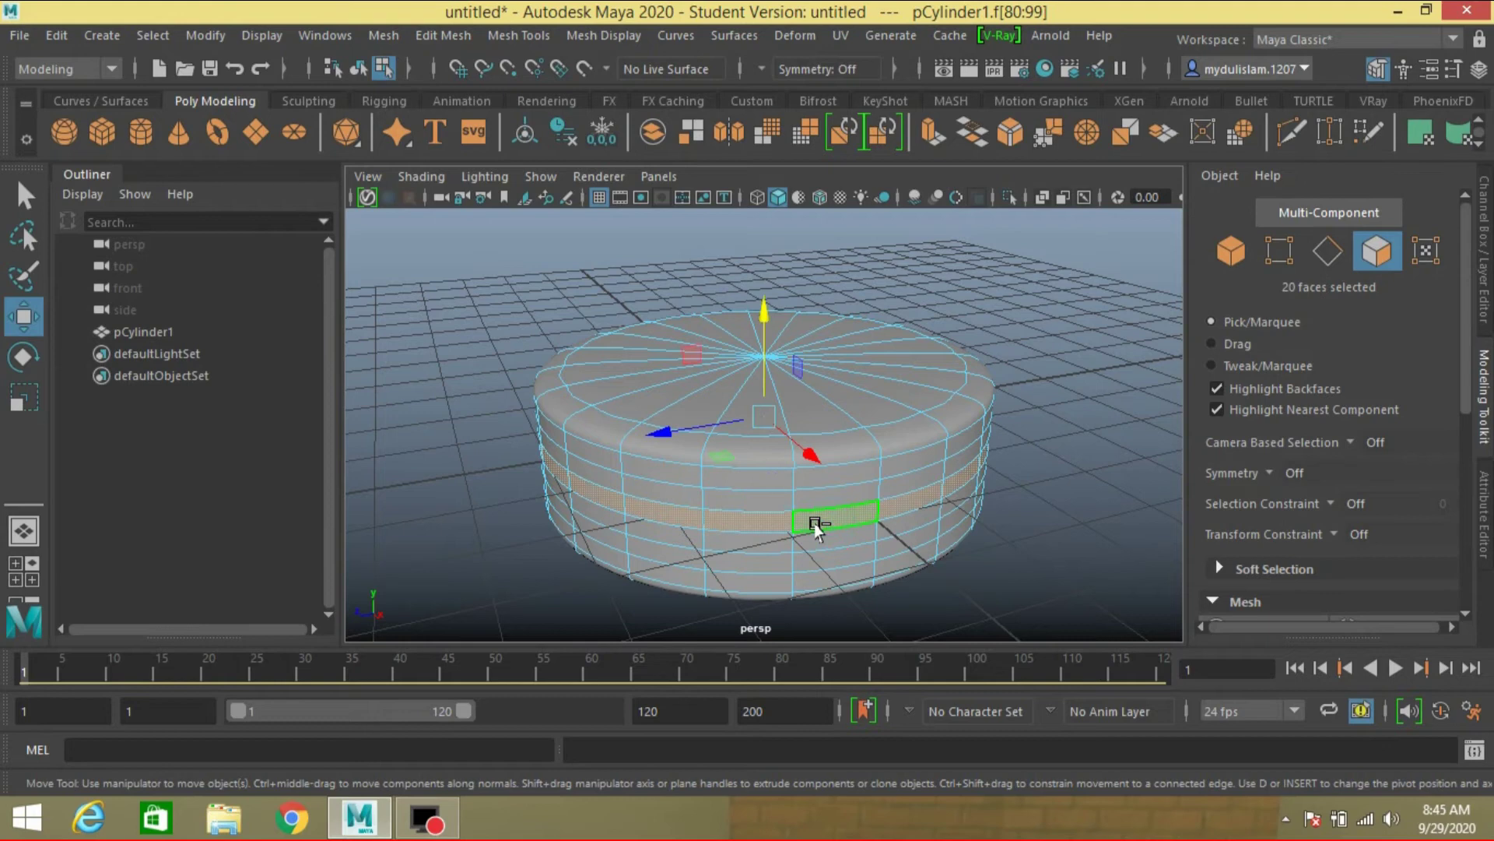
- Push the face ring left to stretch the cylinder and bring up the Attribute Editor
{"action": "left_click_drag", "start_coordinate": [761, 412], "coordinate": [600, 433]}
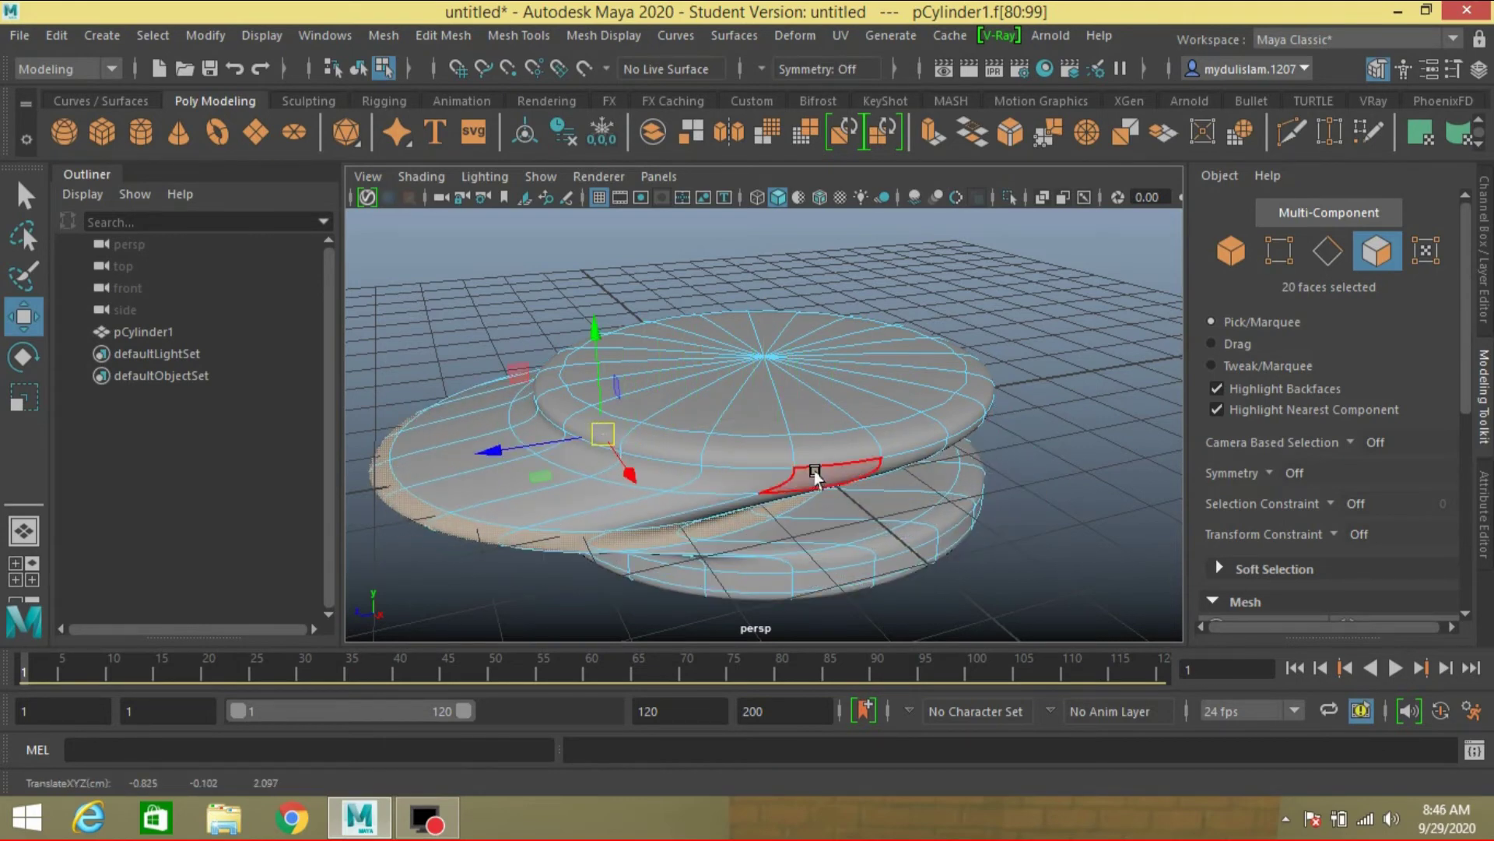
{"action": "scroll", "coordinate": [815, 475], "scroll_direction": "down", "scroll_amount": 4}
{"action": "mouse_move", "coordinate": [935, 531]}
{"action": "left_mouse_down", "text": "alt"}
{"action": "mouse_move", "coordinate": [824, 506]}
{"action": "mouse_move", "coordinate": [970, 521]}
{"action": "mouse_move", "coordinate": [941, 510]}
{"action": "left_mouse_up", "text": "alt"}
{"action": "scroll", "coordinate": [944, 520], "scroll_direction": "up", "scroll_amount": 2}
{"action": "middle_click_drag", "start_coordinate": [941, 511], "coordinate": [968, 502], "text": "alt"}
{"action": "left_click_drag", "start_coordinate": [969, 502], "coordinate": [973, 507], "text": "alt"}
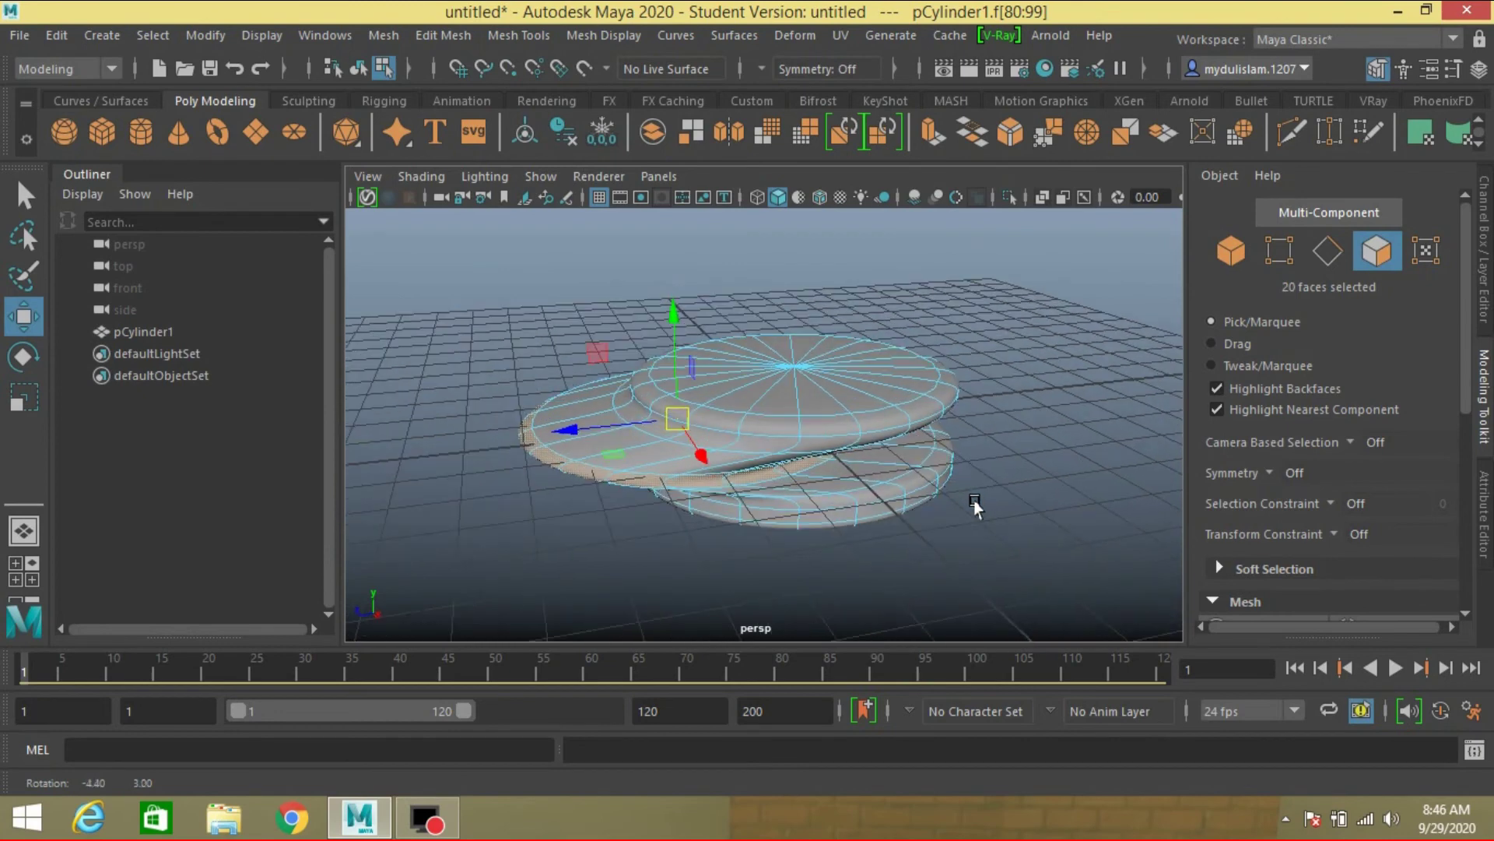
{"action": "left_click_drag", "start_coordinate": [570, 427], "coordinate": [419, 449]}
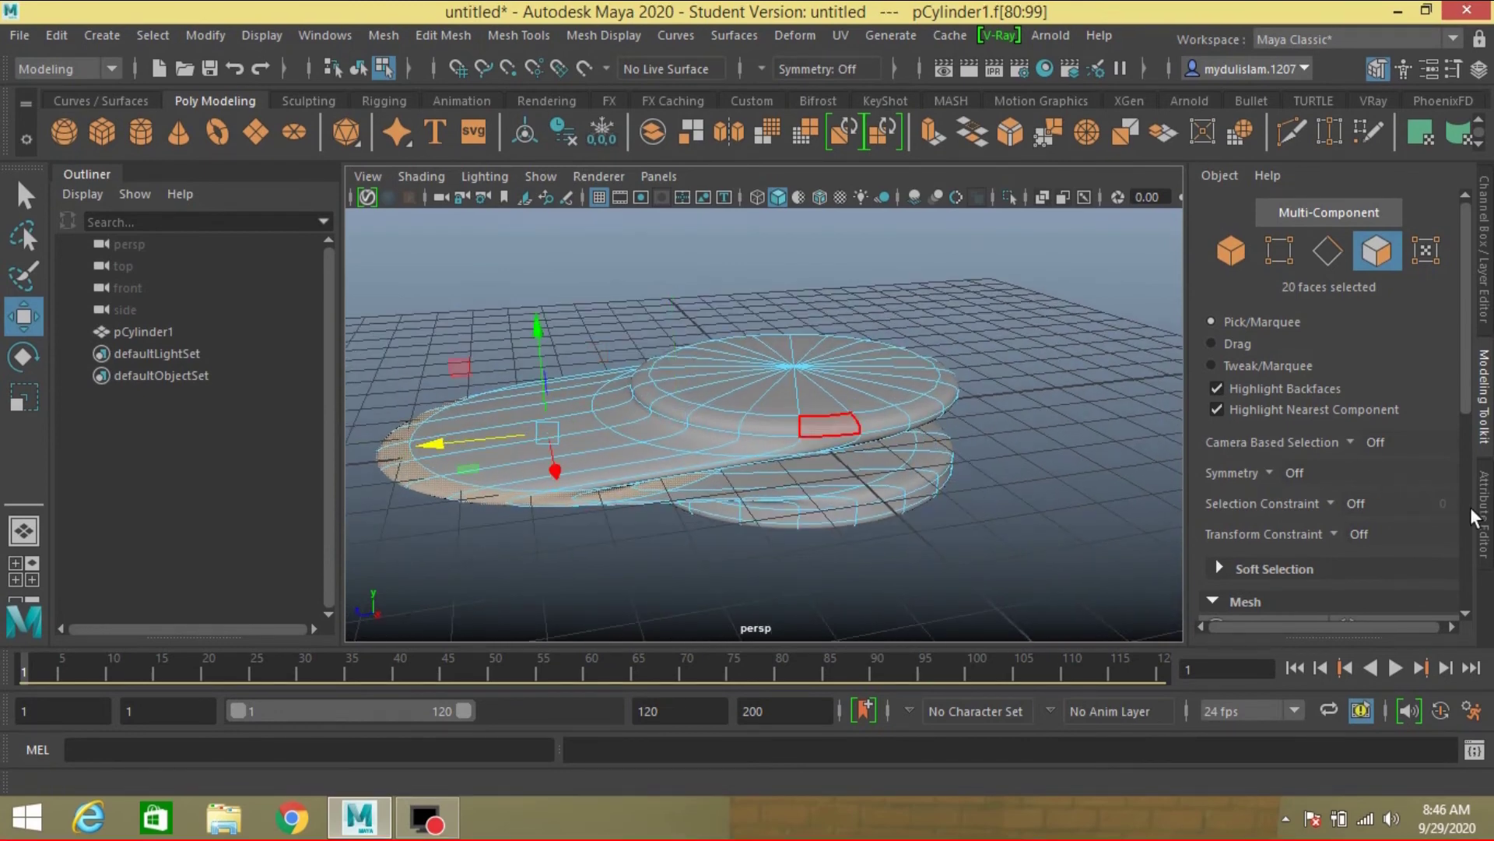
{"action": "left_click", "coordinate": [1485, 523]}
- Set jiggle1 Damping 0.385, Jiggle Weight 0.725, Force Along Normal 0.588 and Force On Tangent 0.505
{"action": "left_click", "coordinate": [1181, 214]}
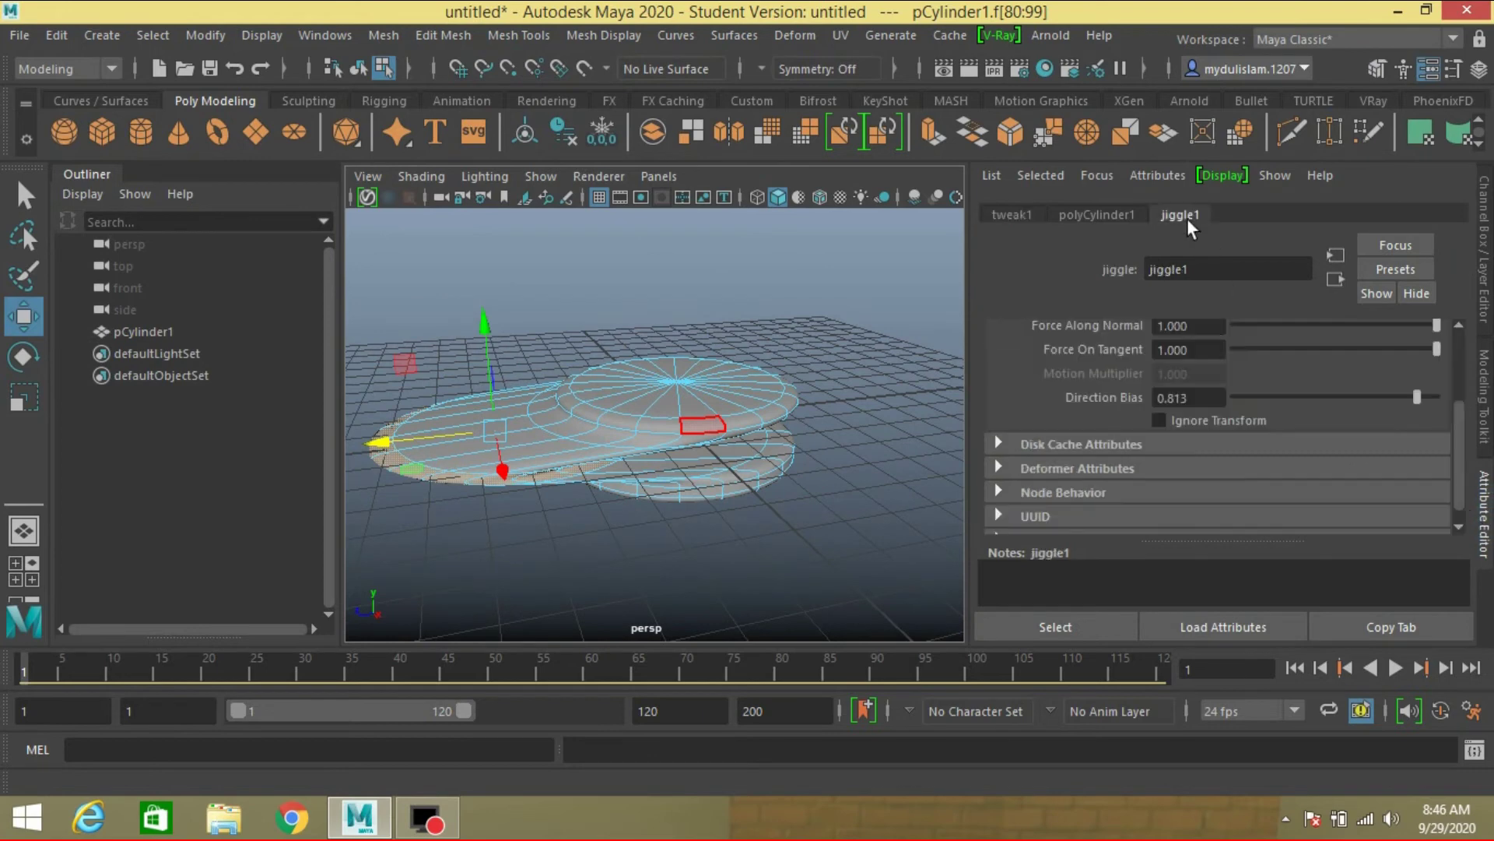
{"action": "scroll", "coordinate": [1164, 411], "scroll_direction": "up", "scroll_amount": 5}
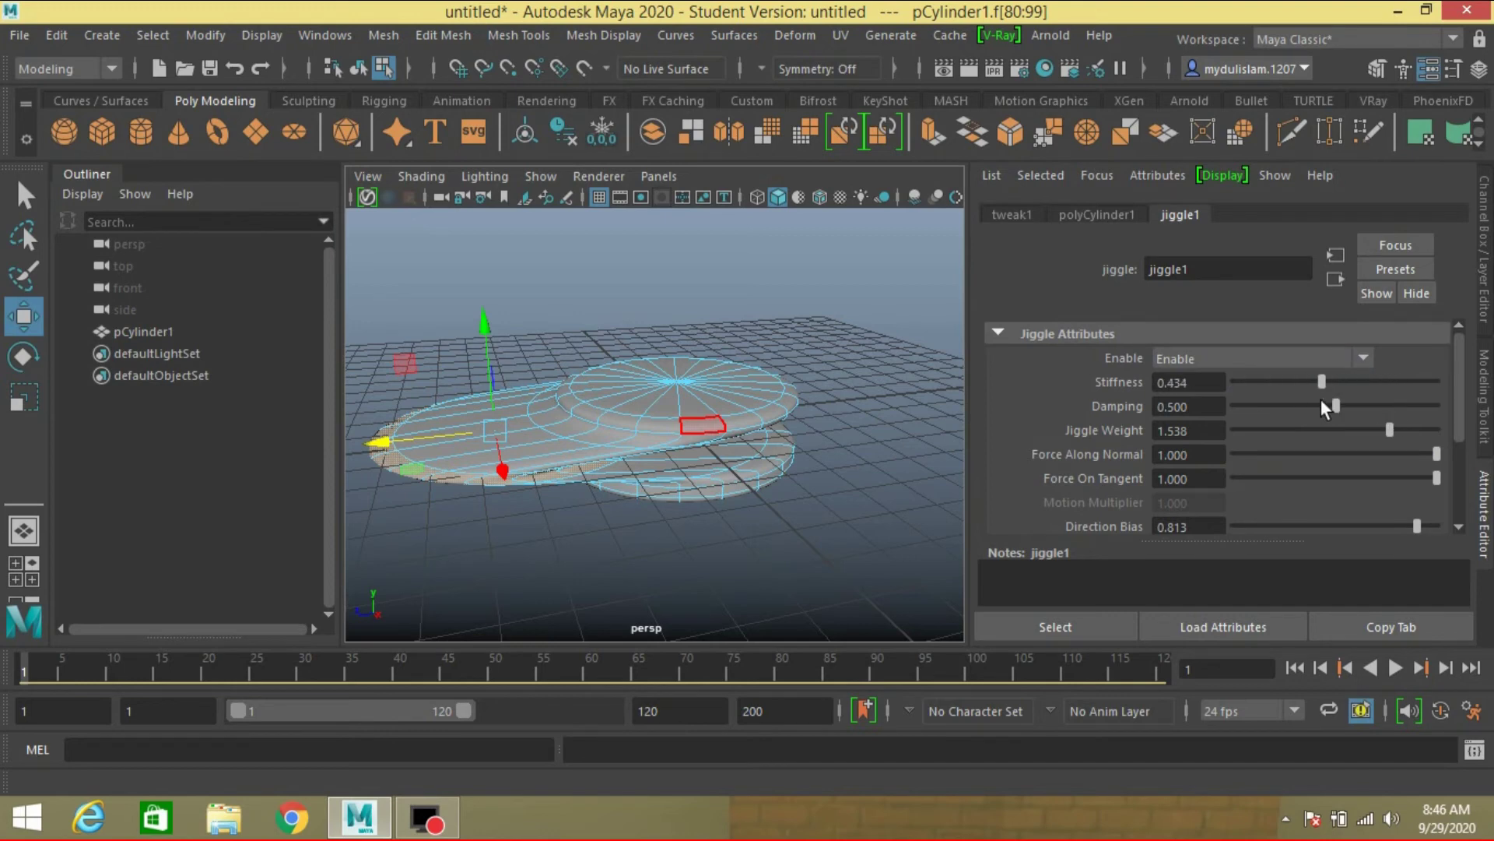
{"action": "left_click_drag", "start_coordinate": [1336, 403], "coordinate": [1307, 433]}
{"action": "left_click_drag", "start_coordinate": [1436, 454], "coordinate": [1291, 461]}
{"action": "left_click_drag", "start_coordinate": [1432, 478], "coordinate": [1334, 487]}
{"action": "scroll", "coordinate": [1306, 509], "scroll_direction": "down", "scroll_amount": 1}
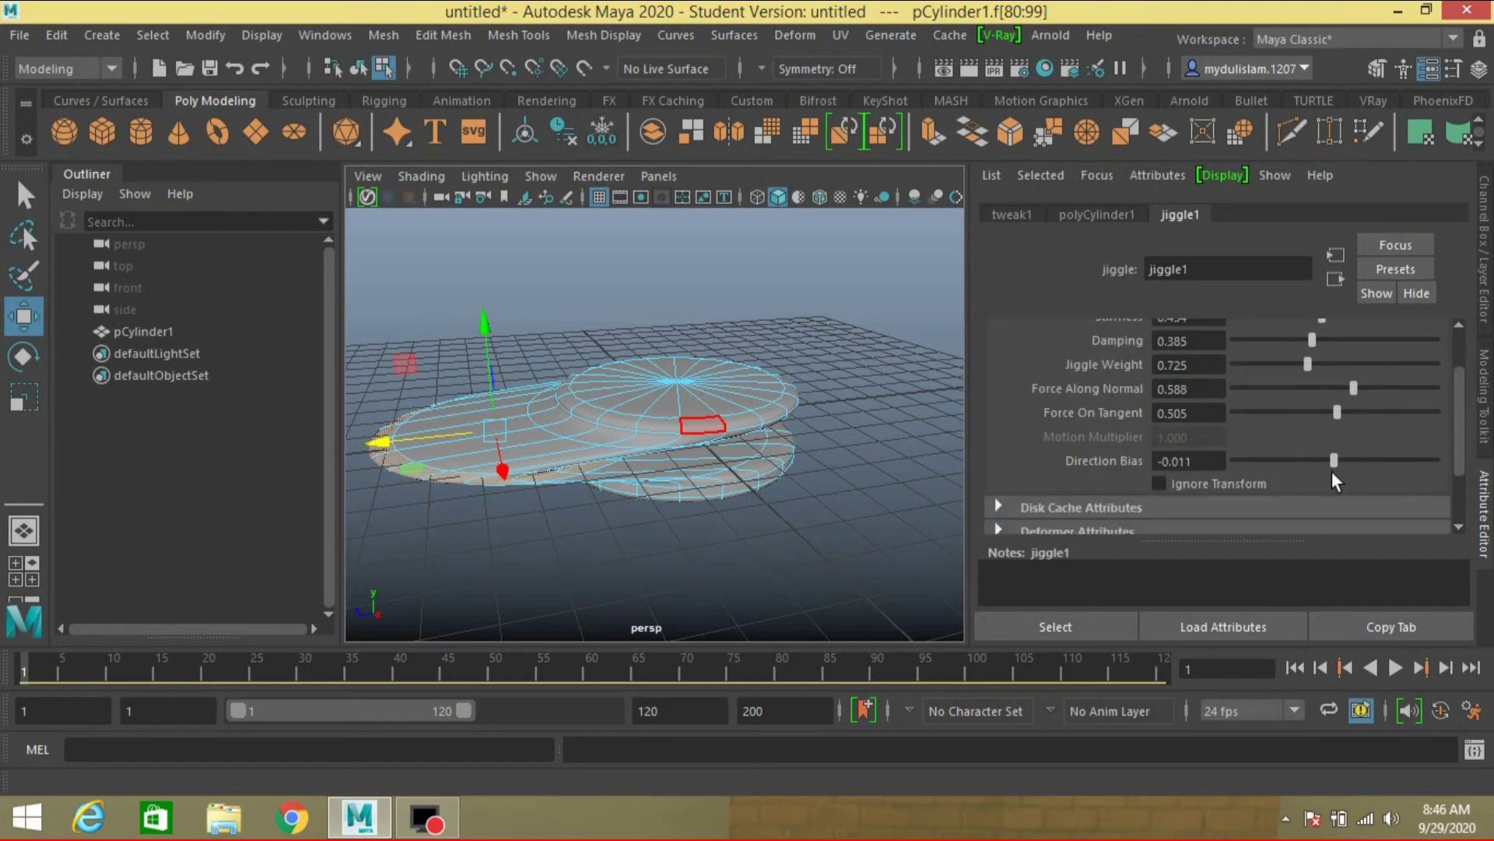
- Nudge the face ring, expand Disk Cache Attributes, and play the animation
{"action": "left_click_drag", "start_coordinate": [386, 444], "coordinate": [415, 459]}
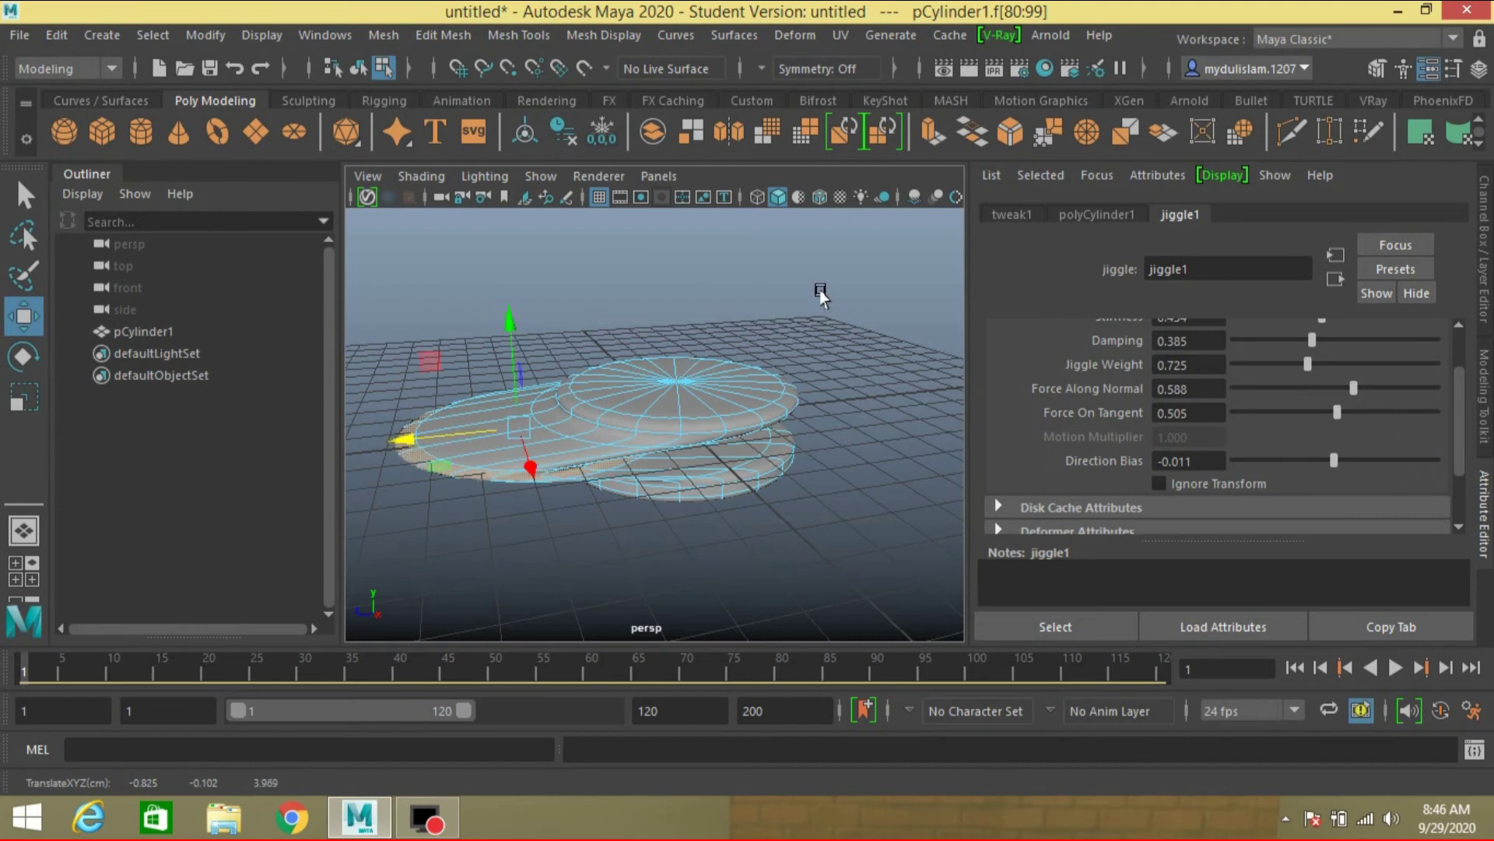
{"action": "scroll", "coordinate": [1128, 382], "scroll_direction": "down", "scroll_amount": 1}
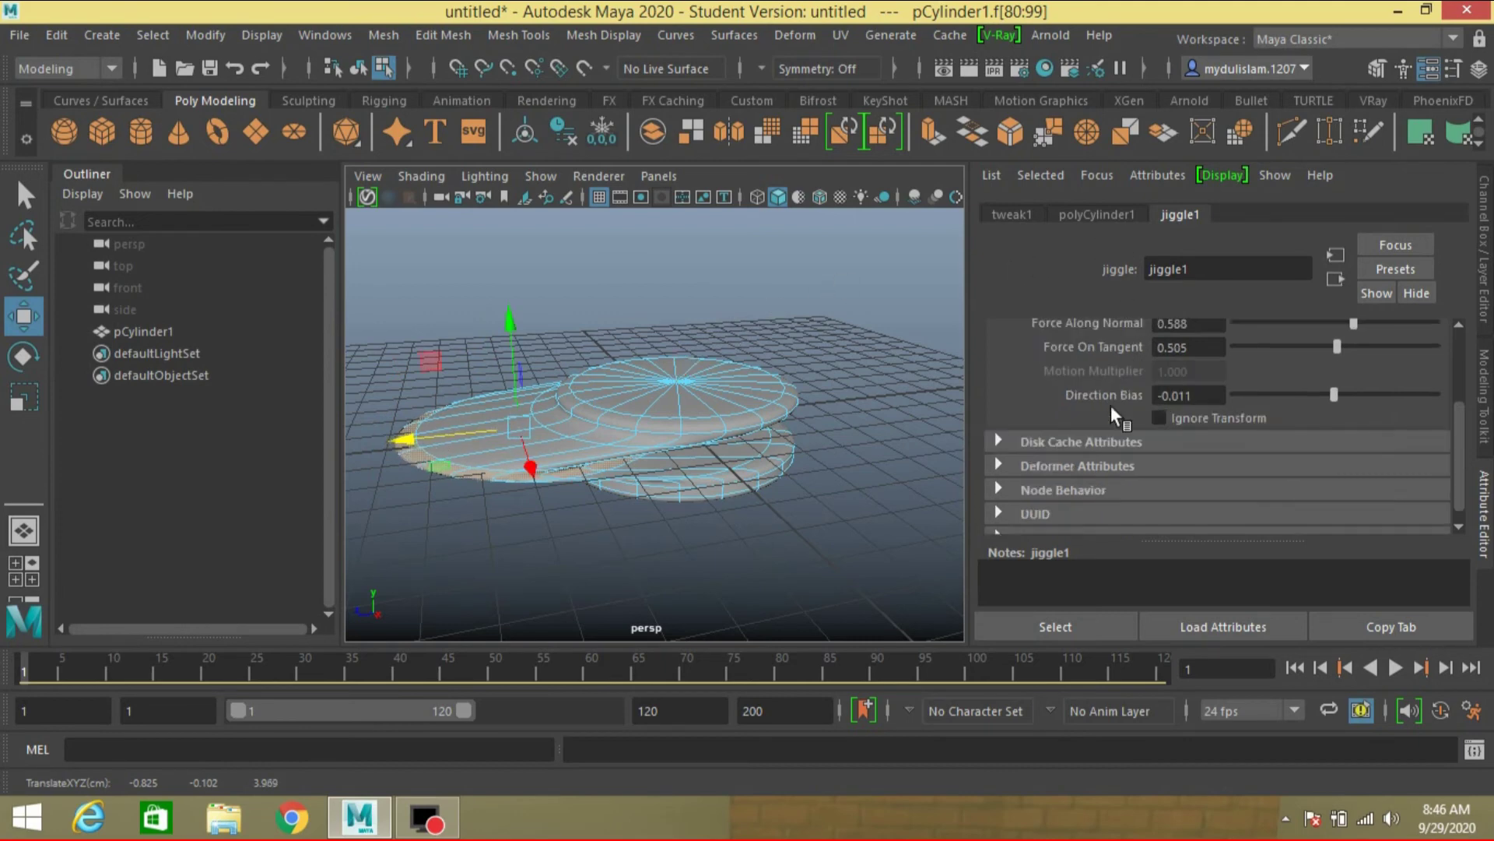
{"action": "left_click", "coordinate": [1001, 444]}
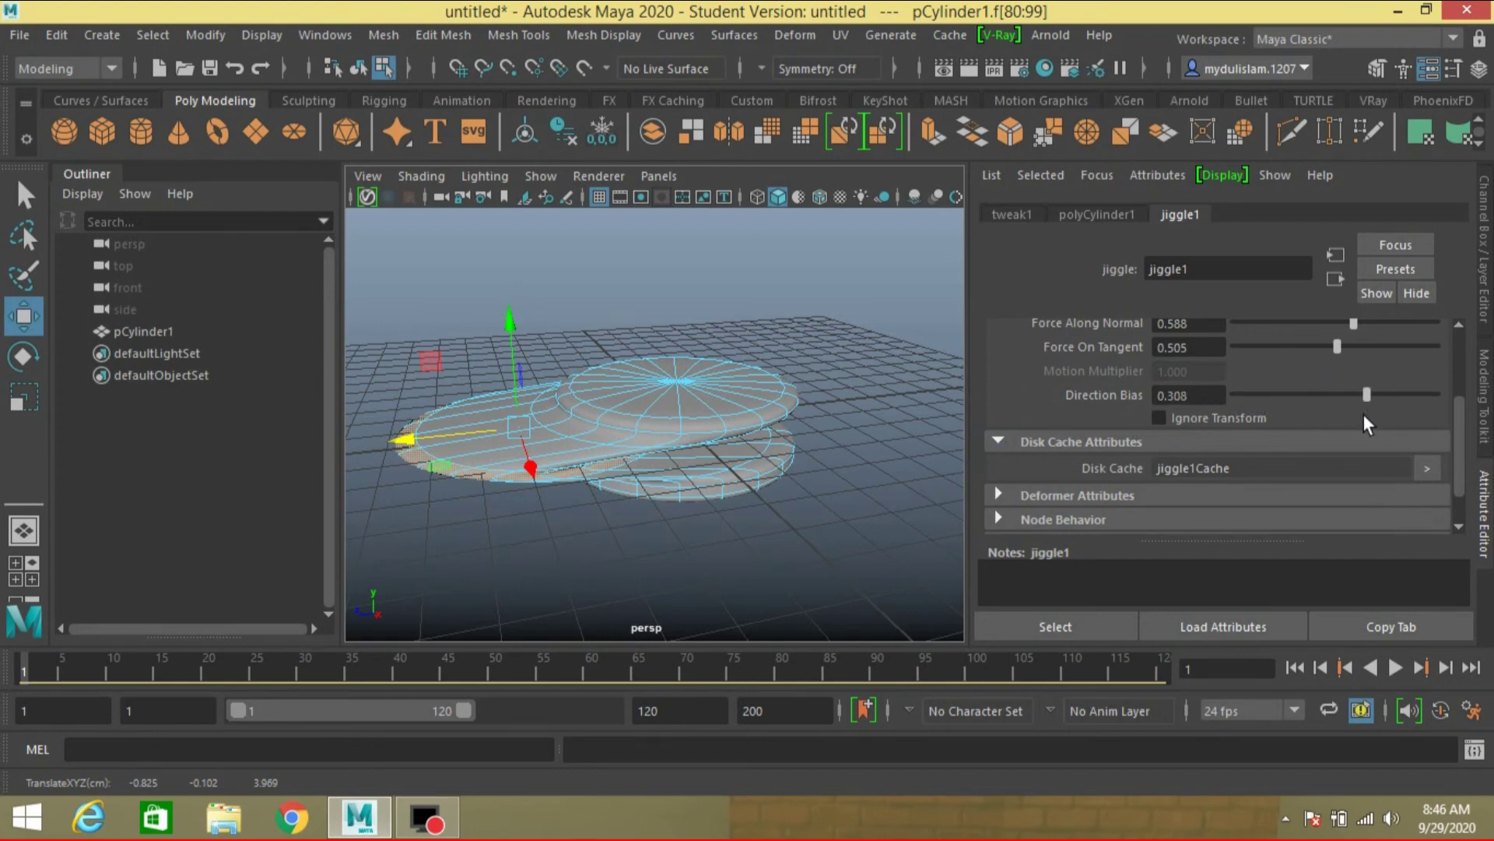
{"action": "left_click", "coordinate": [1395, 667]}
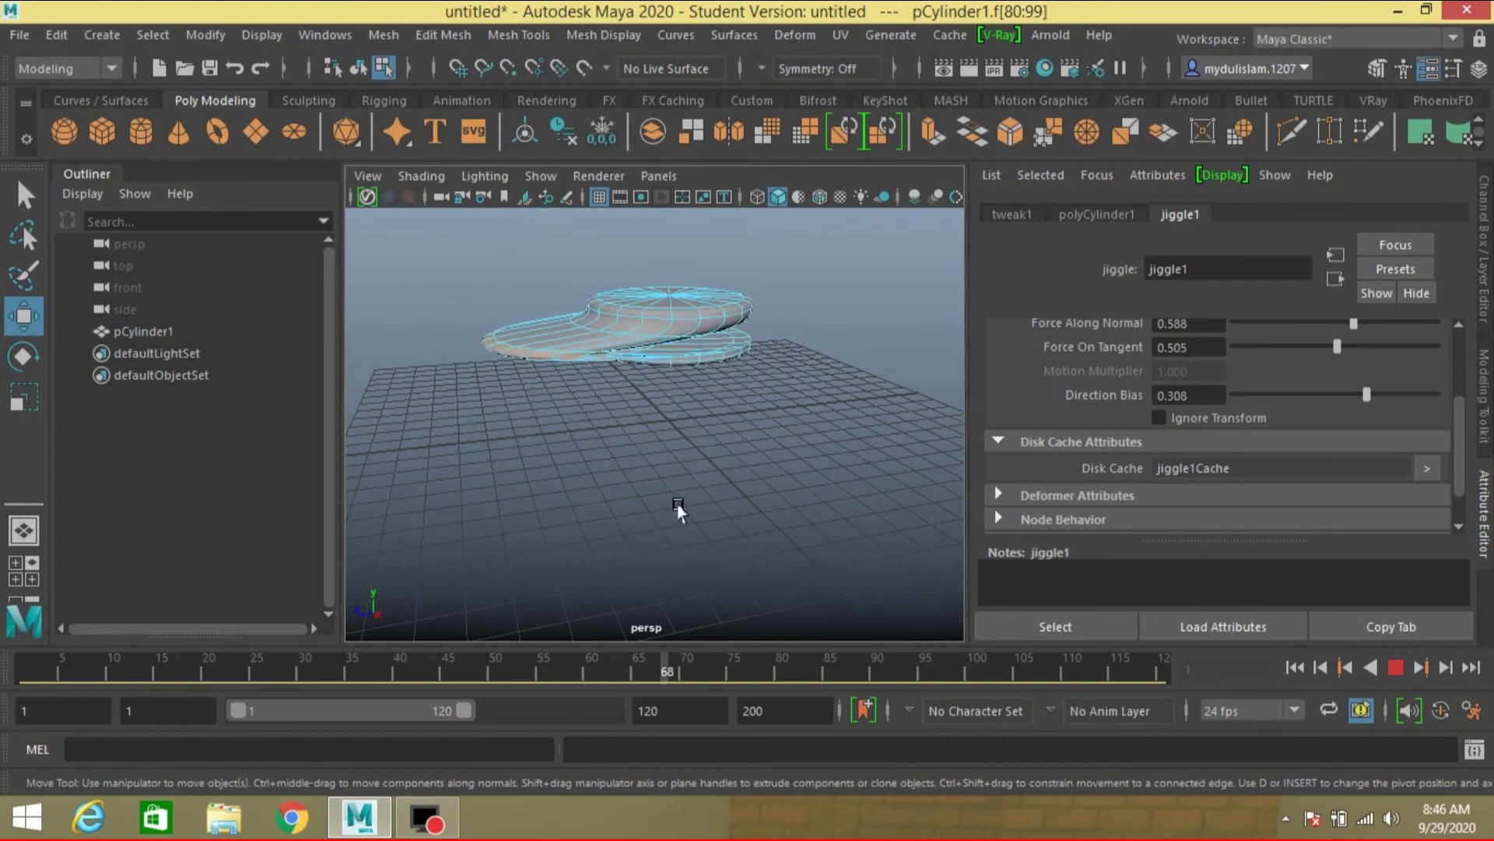
- At frame 20, select face ring f[40:59], drag it right, and replay the animation
{"action": "left_click", "coordinate": [1396, 667]}
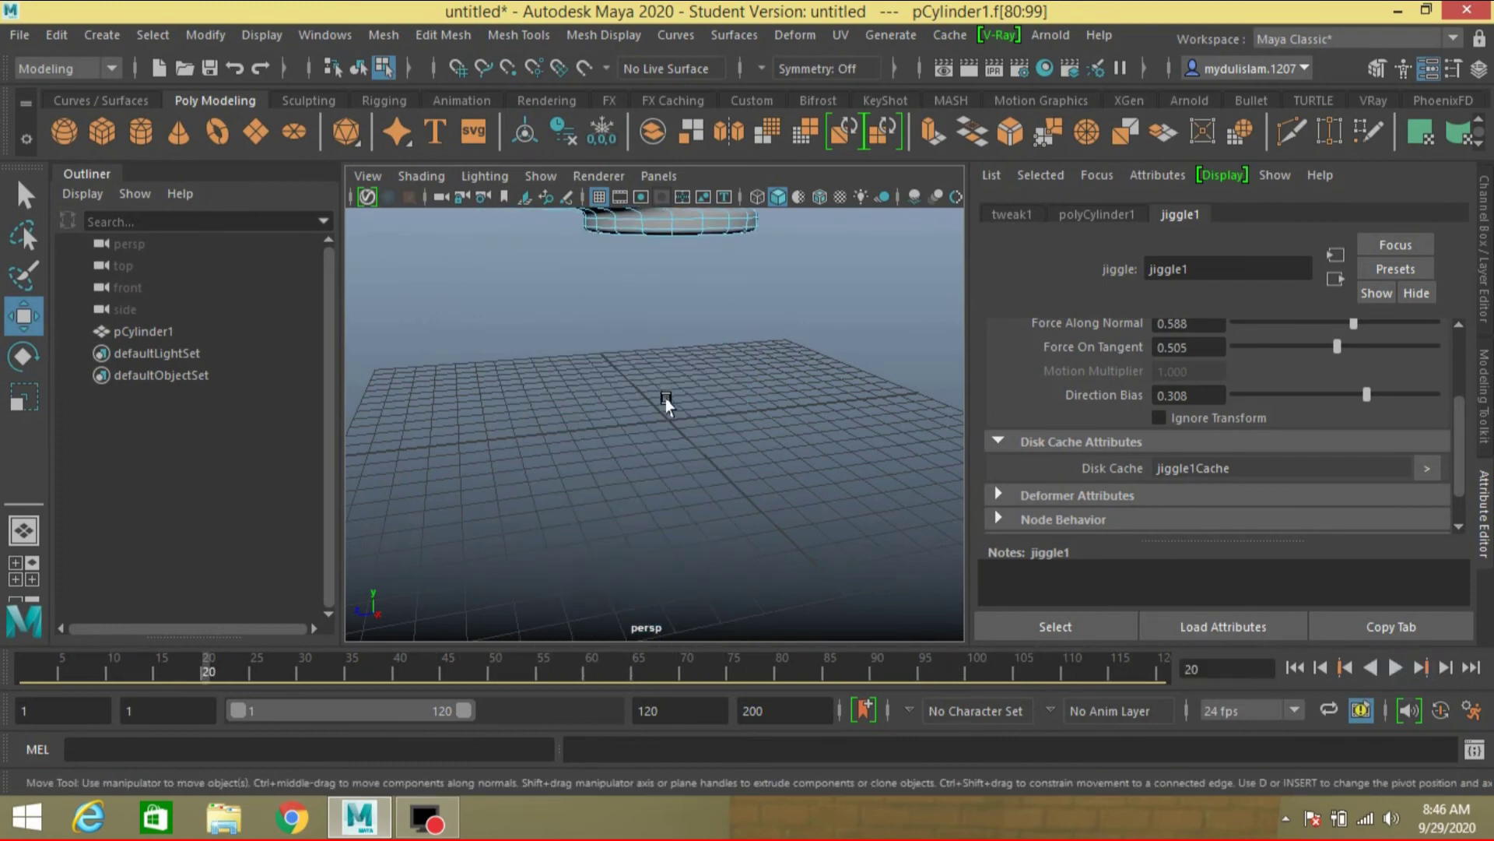
{"action": "middle_click_drag", "start_coordinate": [667, 403], "coordinate": [661, 549], "text": "alt"}
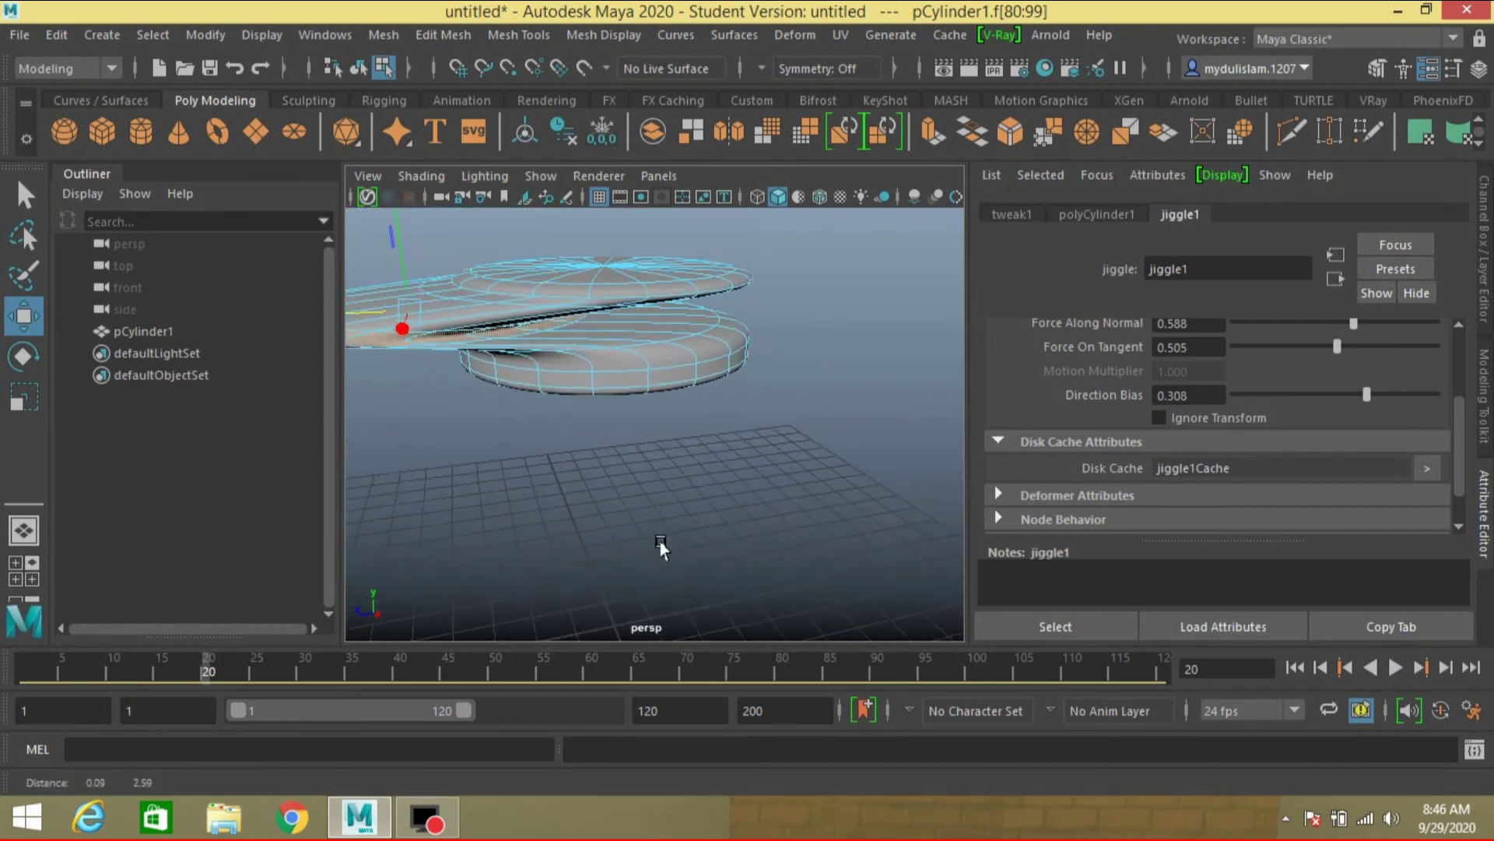
{"action": "left_click", "coordinate": [672, 381]}
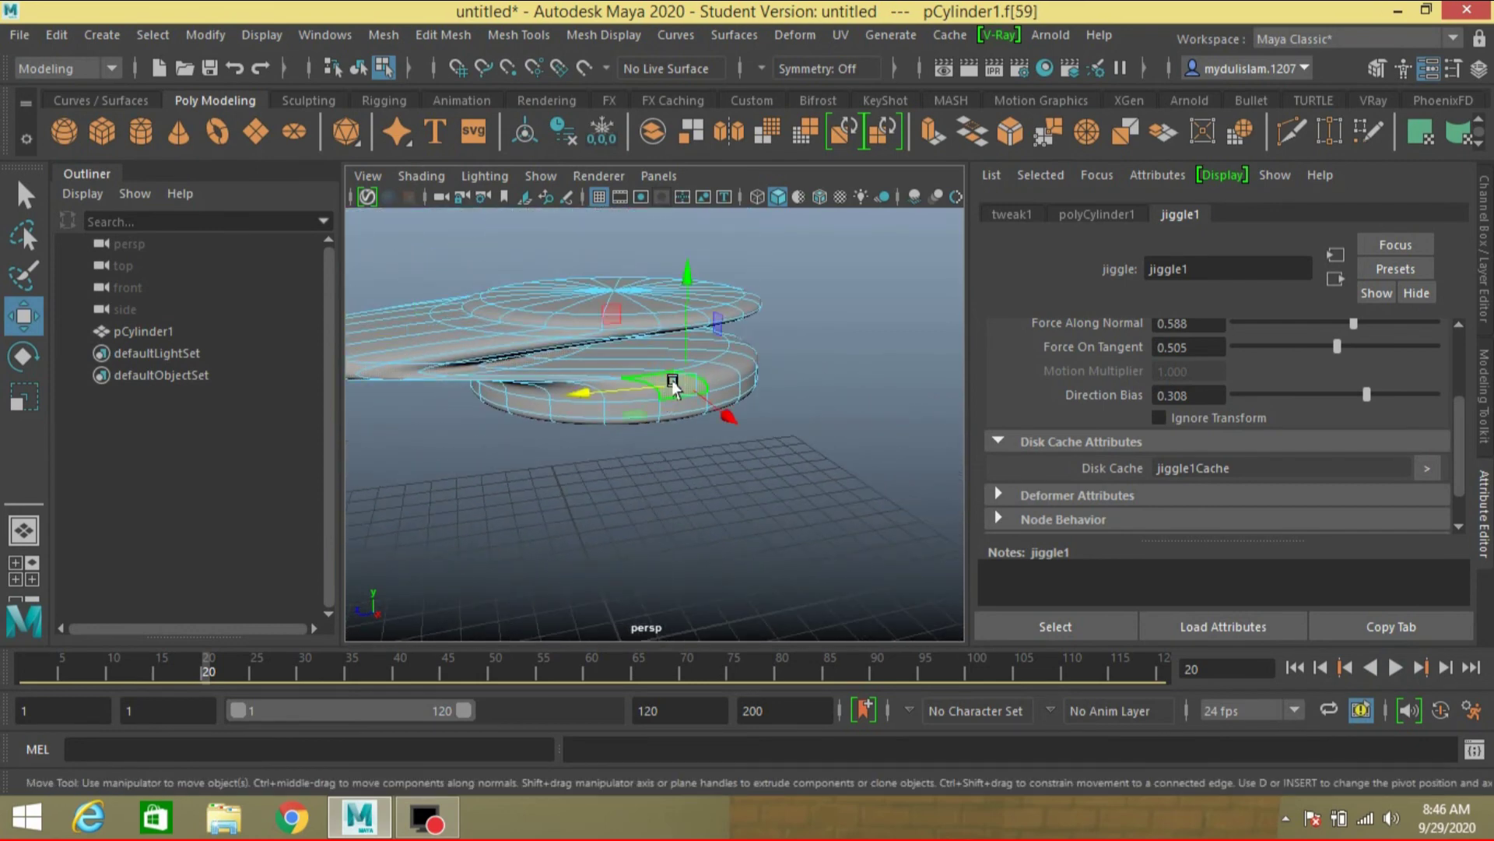
{"action": "left_click", "coordinate": [26, 193]}
{"action": "double_click", "coordinate": [716, 377], "text": "shift"}
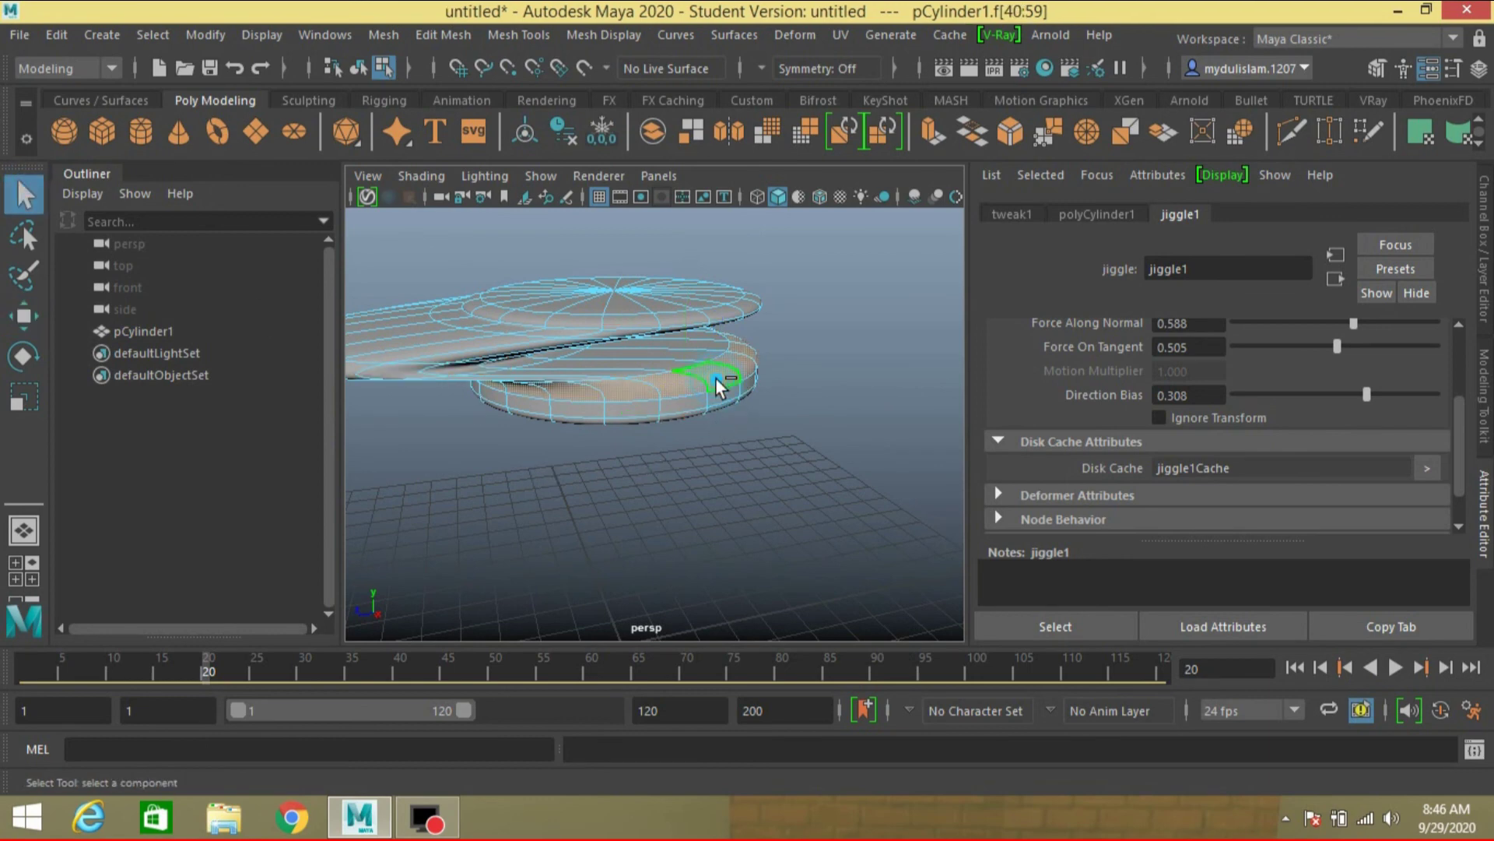
{"action": "left_click", "coordinate": [23, 315]}
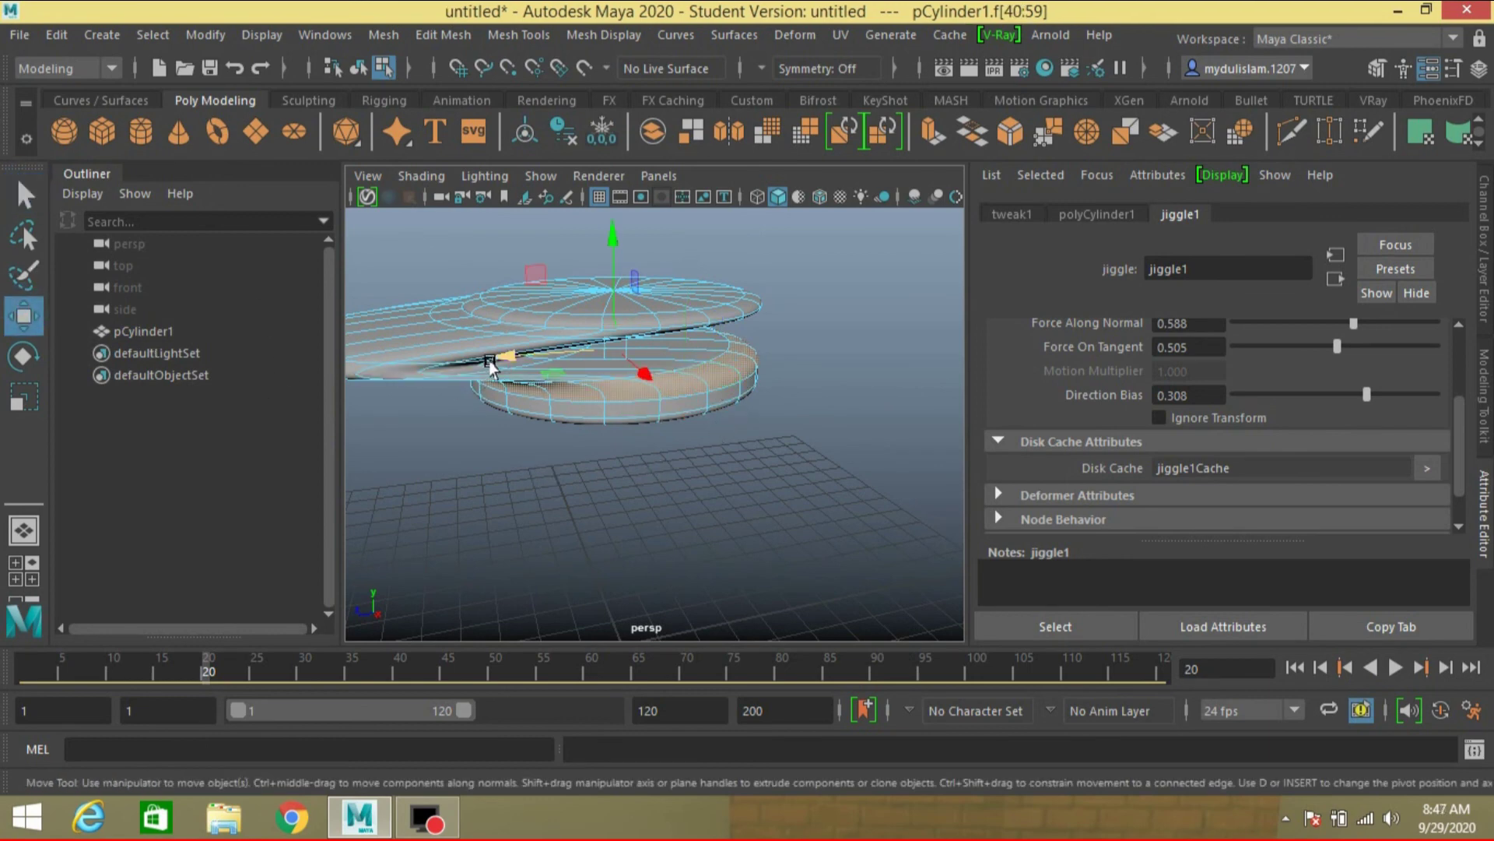
{"action": "left_click_drag", "start_coordinate": [502, 367], "coordinate": [690, 376]}
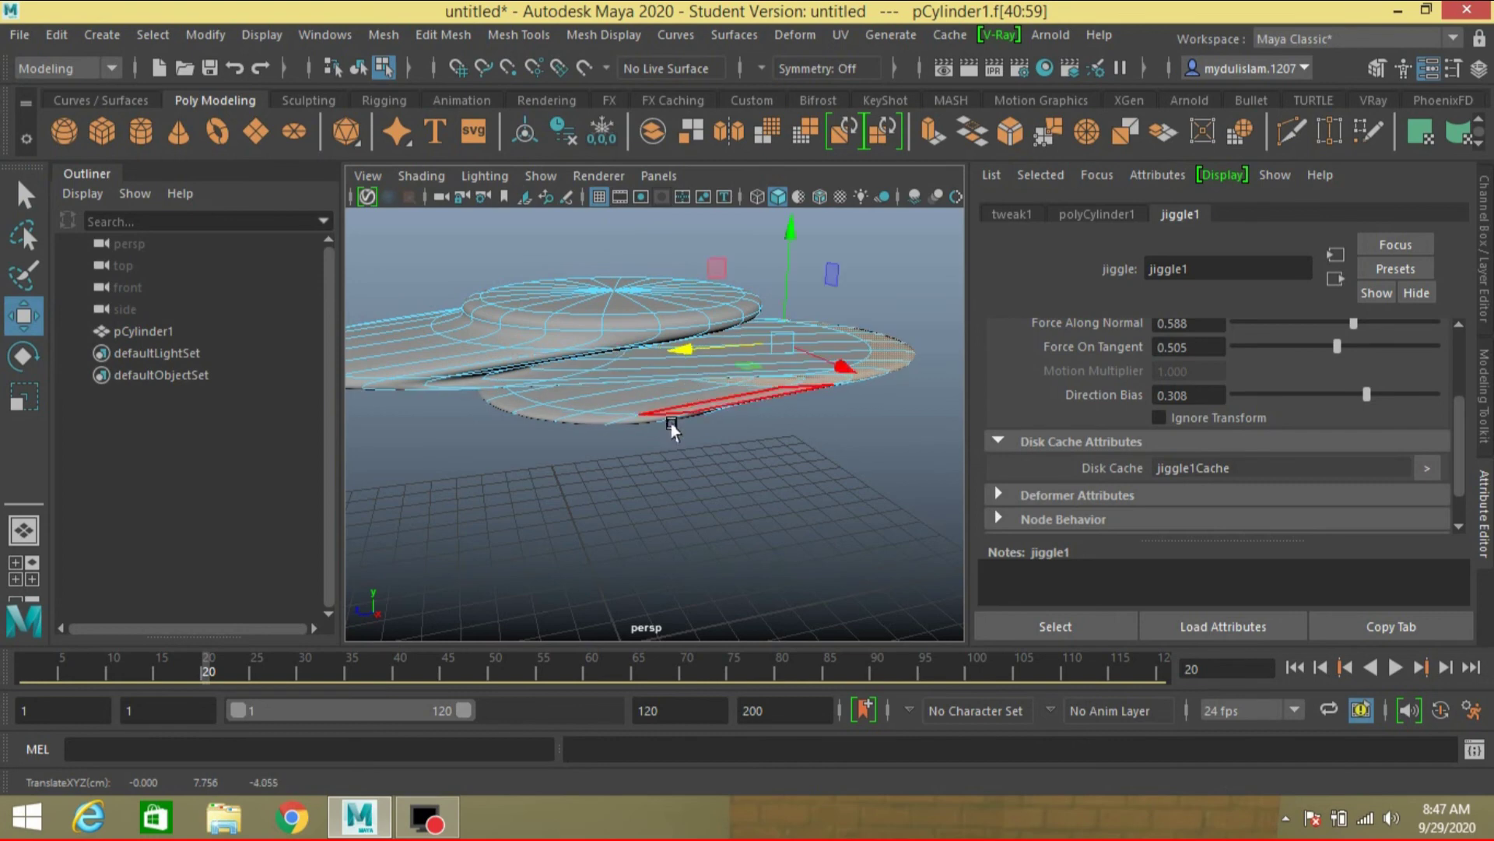
{"action": "scroll", "coordinate": [677, 424], "scroll_direction": "down", "scroll_amount": 5}
{"action": "left_click", "coordinate": [1396, 668]}
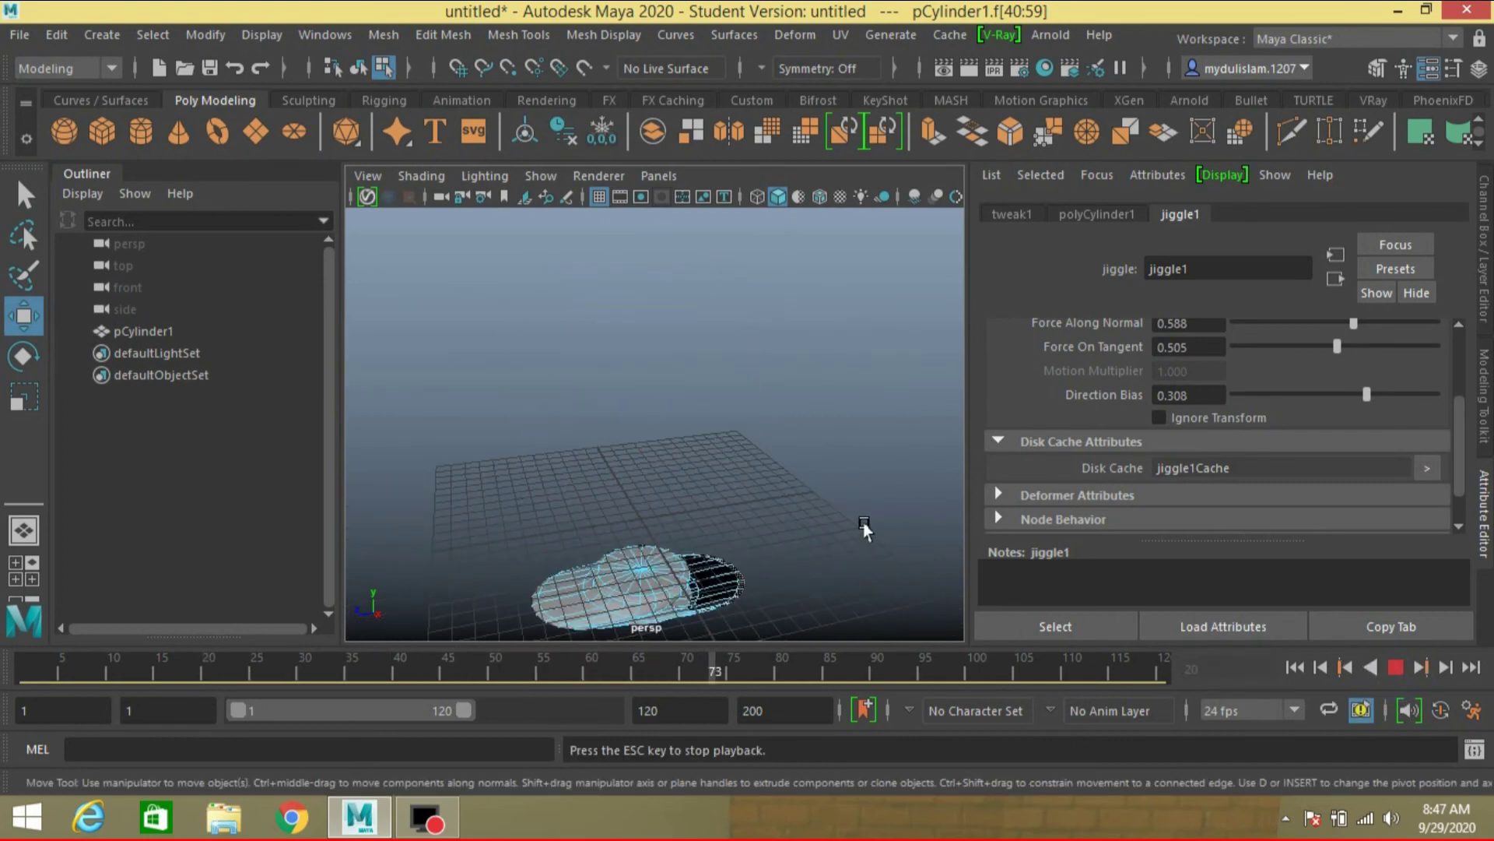
- Enable Two Sided Lighting, stop at frame 19, and orbit and zoom in on the cylinder
{"action": "left_click", "coordinate": [489, 176]}
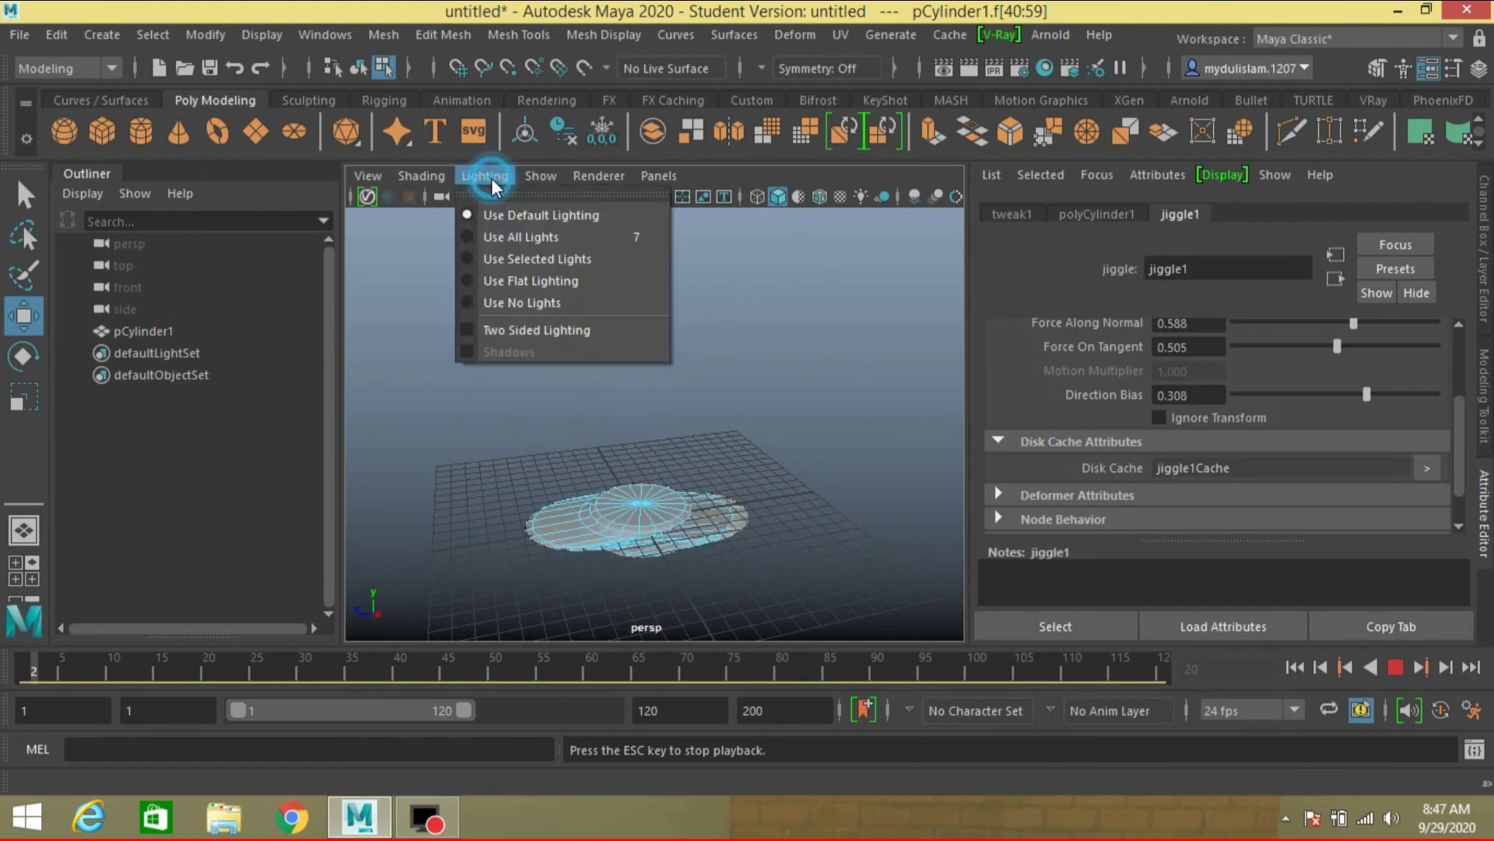
{"action": "left_click", "coordinate": [509, 326]}
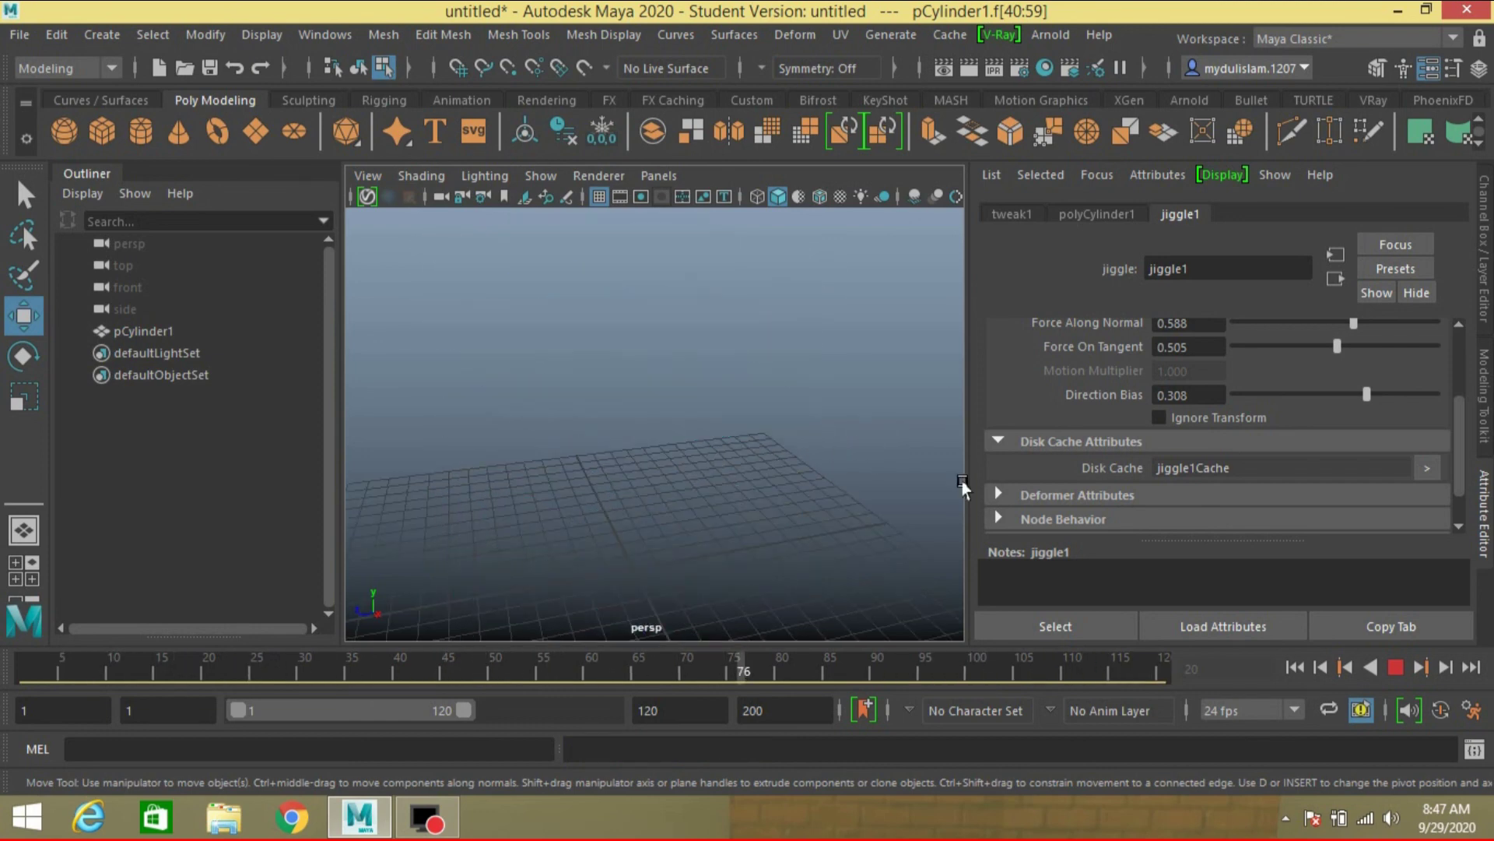
{"action": "left_click", "coordinate": [1395, 667]}
{"action": "left_click_drag", "start_coordinate": [693, 463], "coordinate": [918, 477], "text": "alt"}
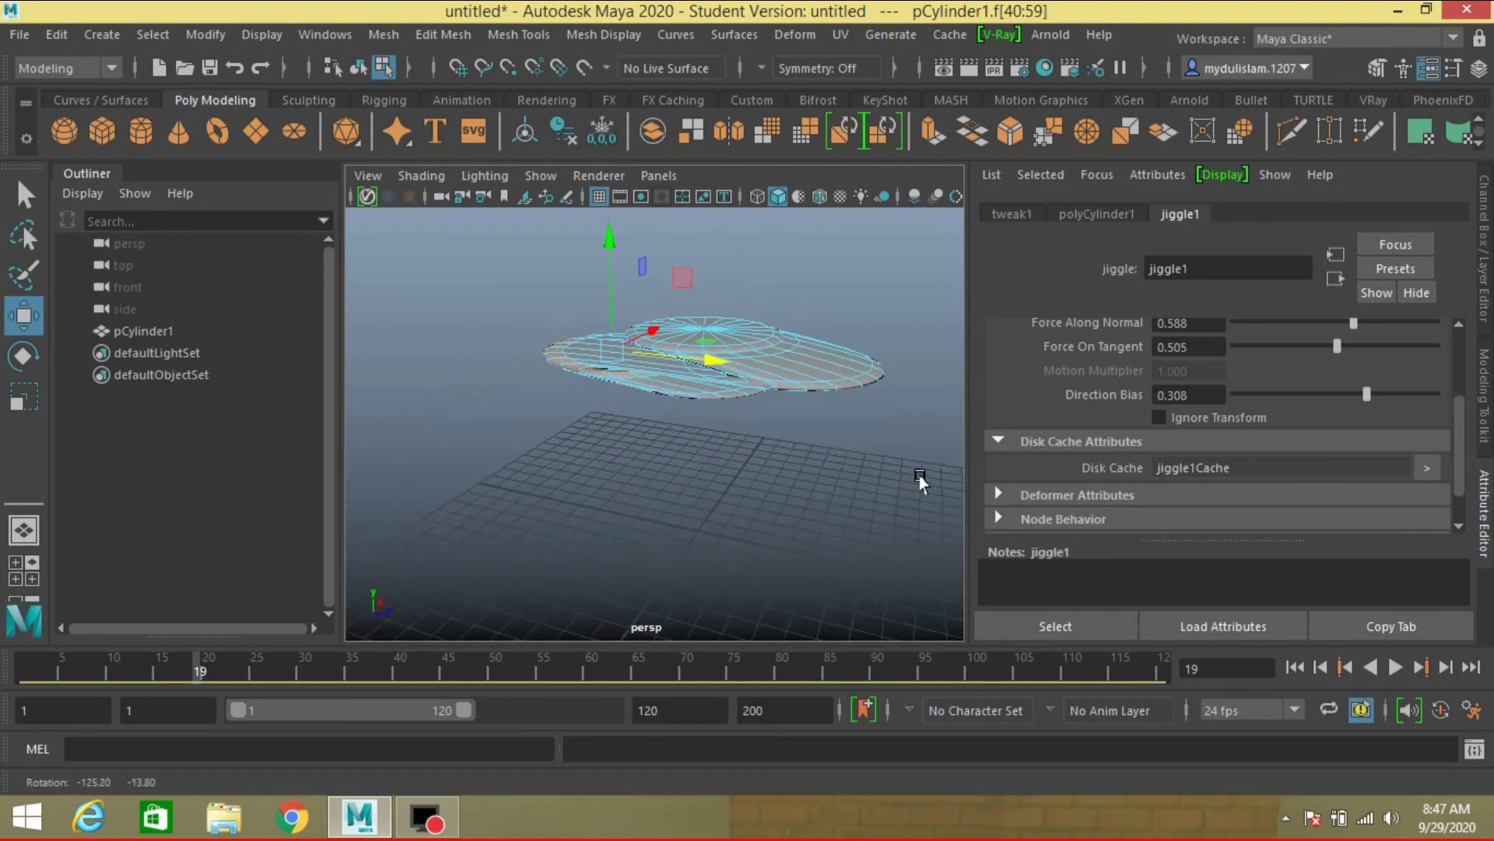
{"action": "scroll", "coordinate": [801, 443], "scroll_direction": "up", "scroll_amount": 8}
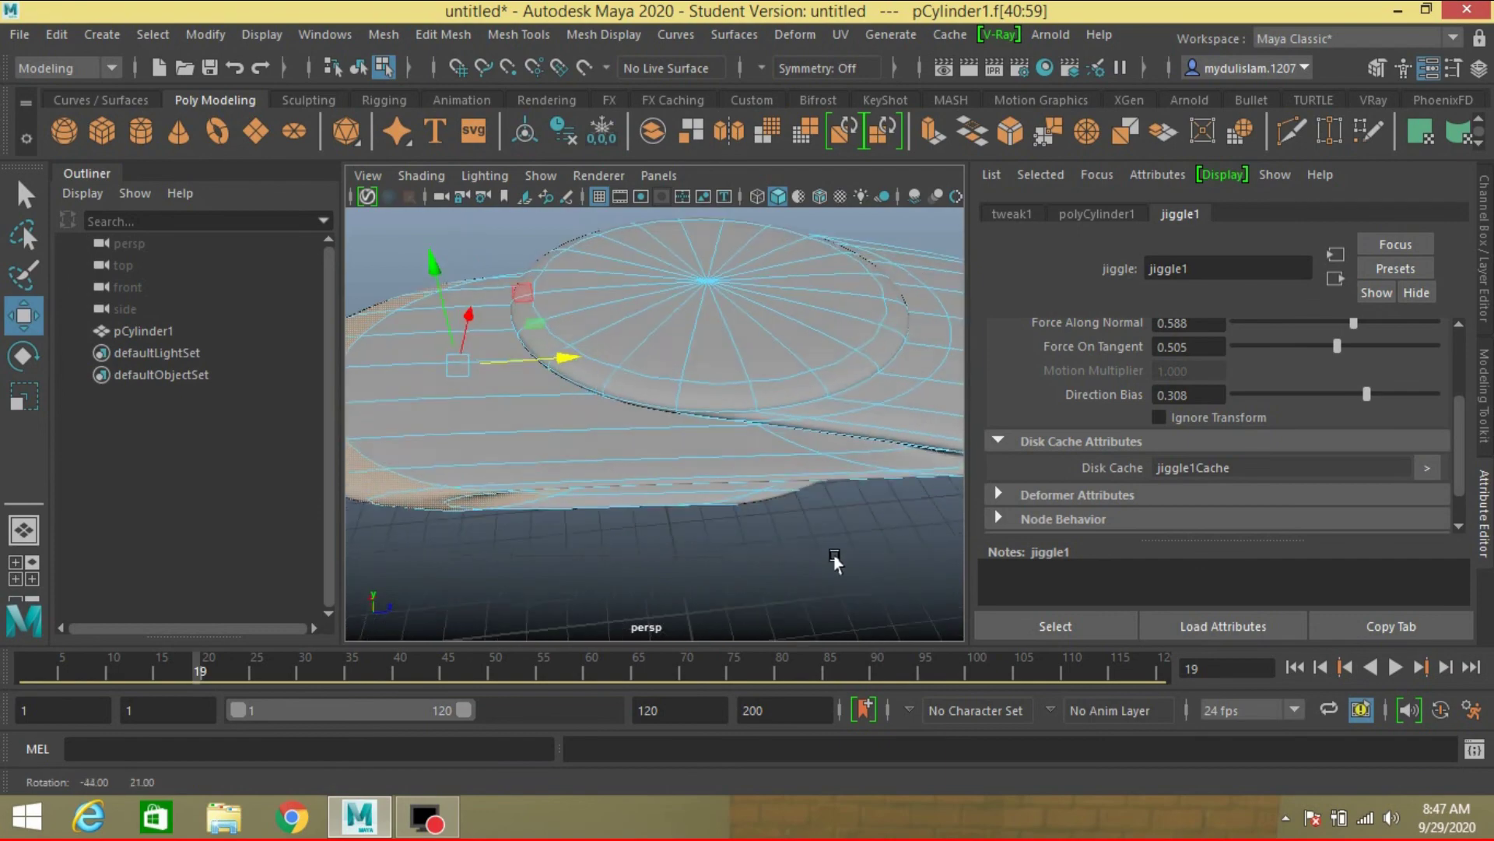